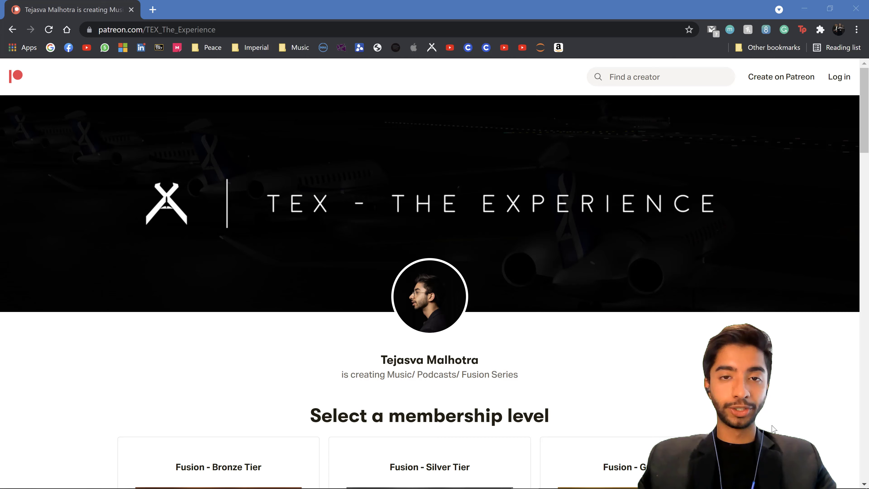
Review the TEX The Experience Patreon page, covering its membership levels, about section, recent posts and how it works.
scroll(774, 428, down, 3)
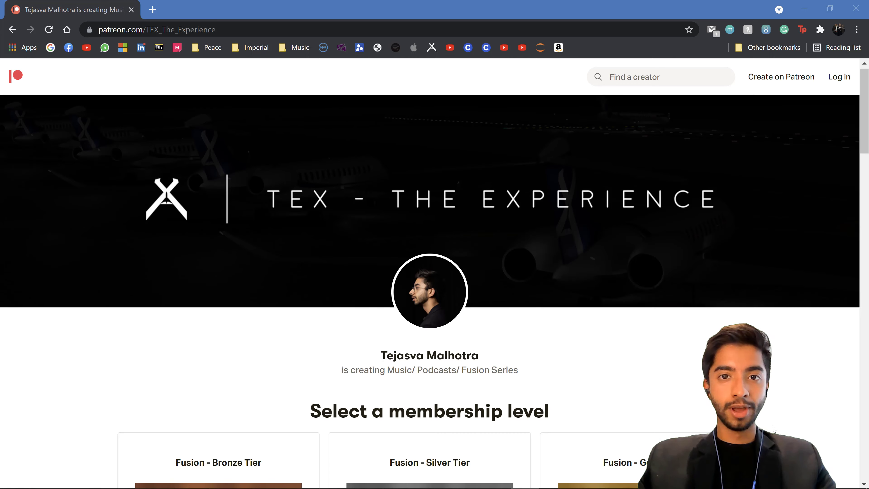
scroll(774, 428, down, 4)
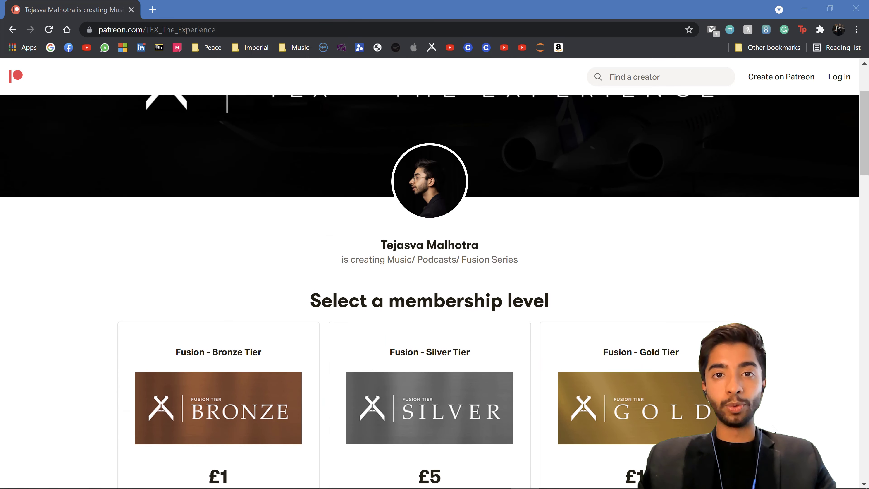
scroll(774, 429, down, 4)
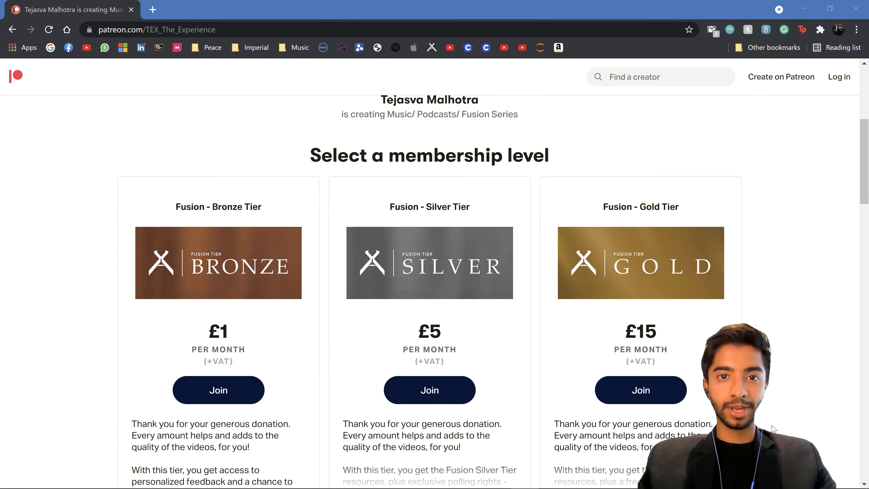
scroll(774, 429, down, 5)
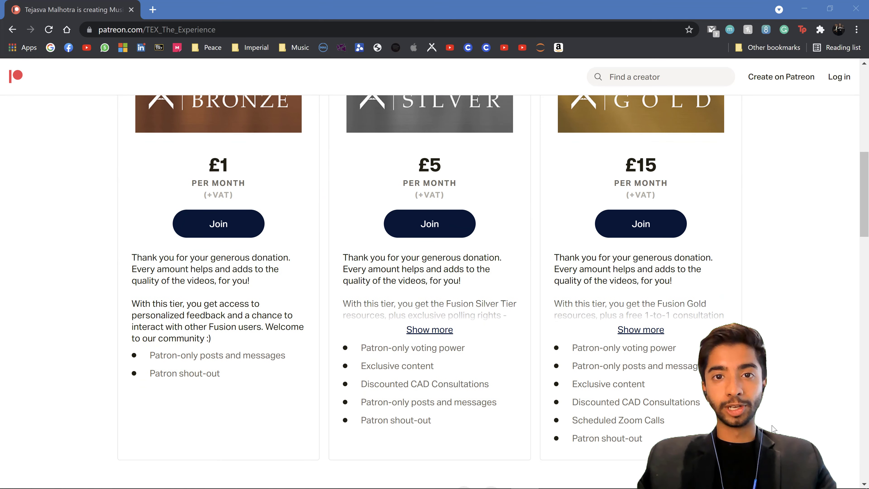
scroll(774, 429, down, 6)
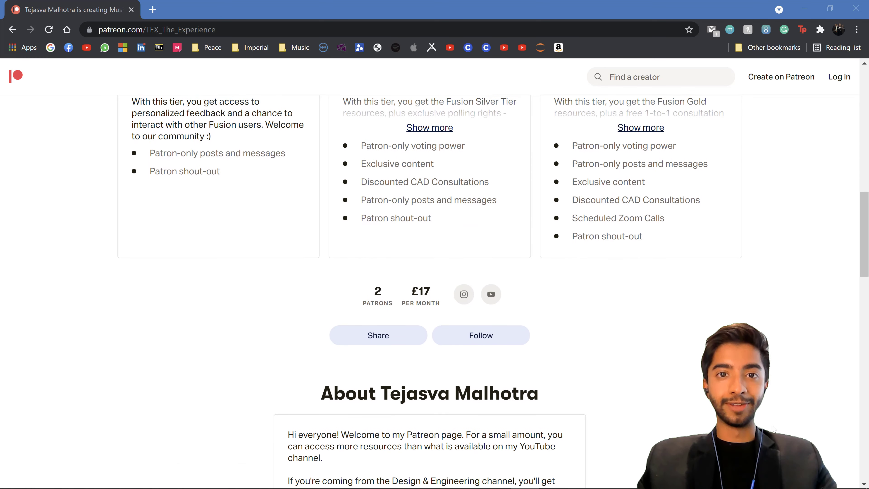
scroll(774, 429, down, 3)
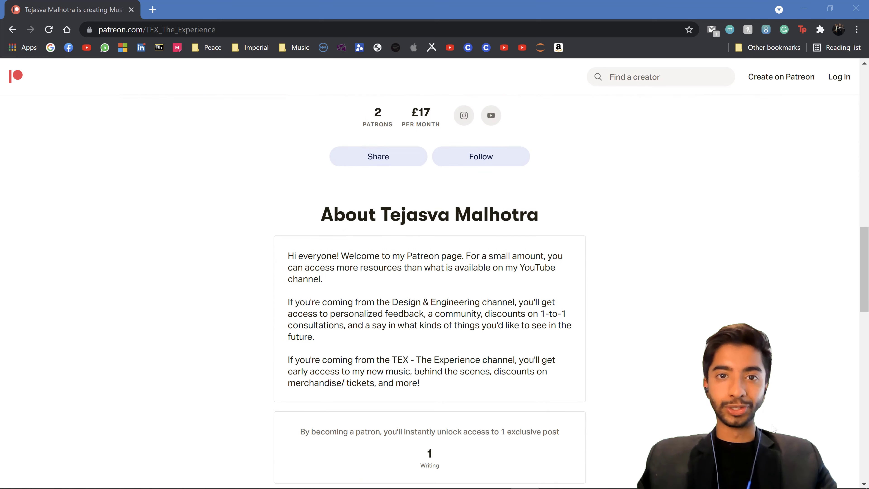
scroll(775, 429, down, 7)
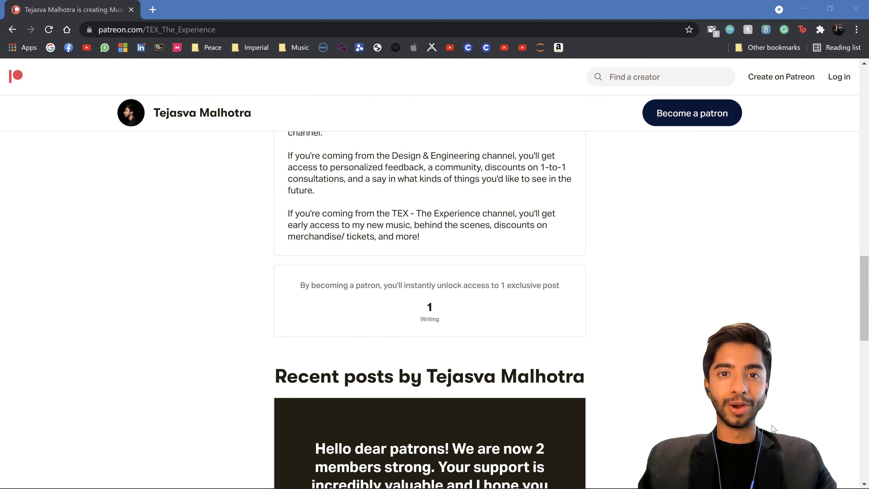
scroll(774, 429, down, 5)
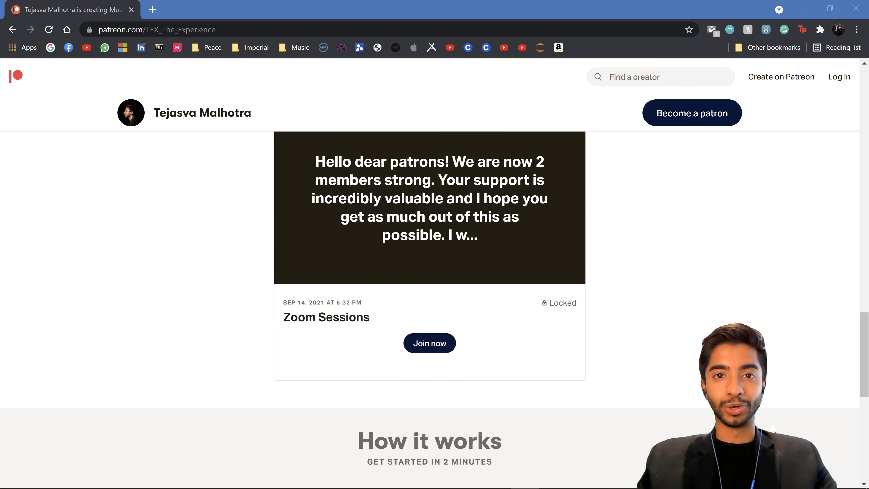
scroll(774, 429, down, 2)
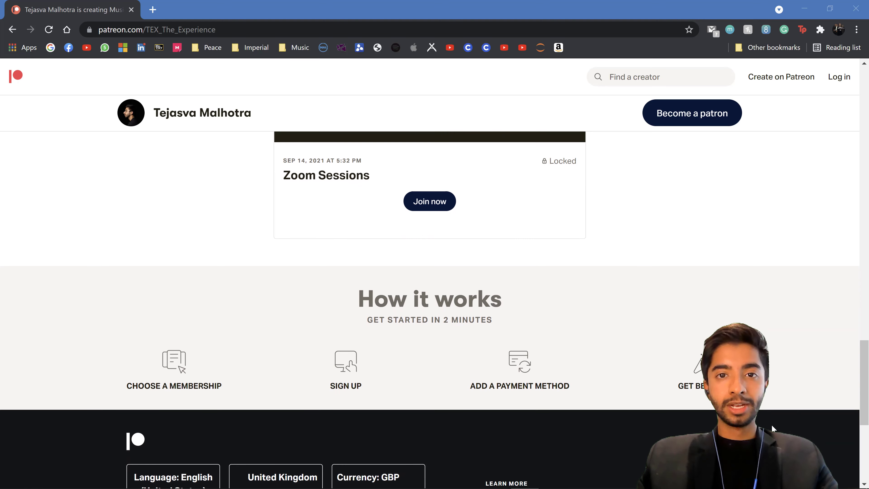
scroll(774, 428, up, 10)
scroll(774, 429, up, 7)
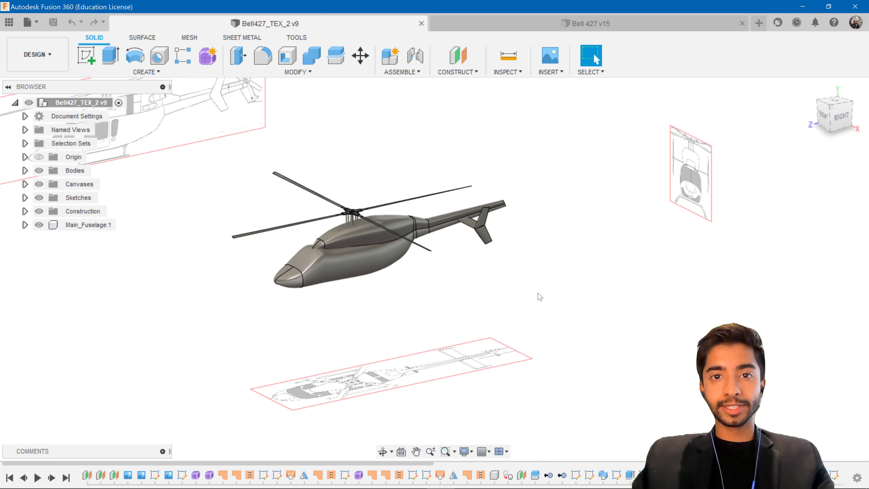
Switch to Fusion 360 and examine the helicopter's main rotor hub, mast and blades up close and within the whole model.
middle_drag(415, 274, 474, 297)
scroll(431, 268, up, 6)
middle_drag(422, 251, 447, 270)
scroll(446, 269, up, 4)
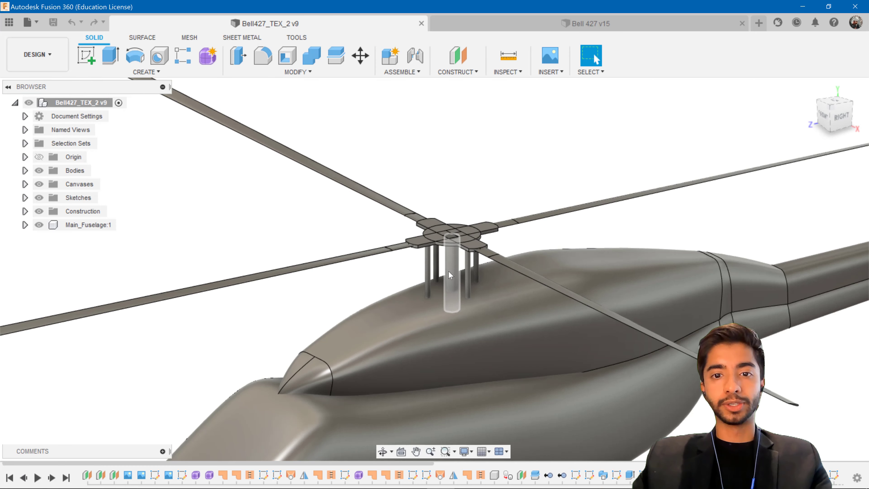
key(Escape)
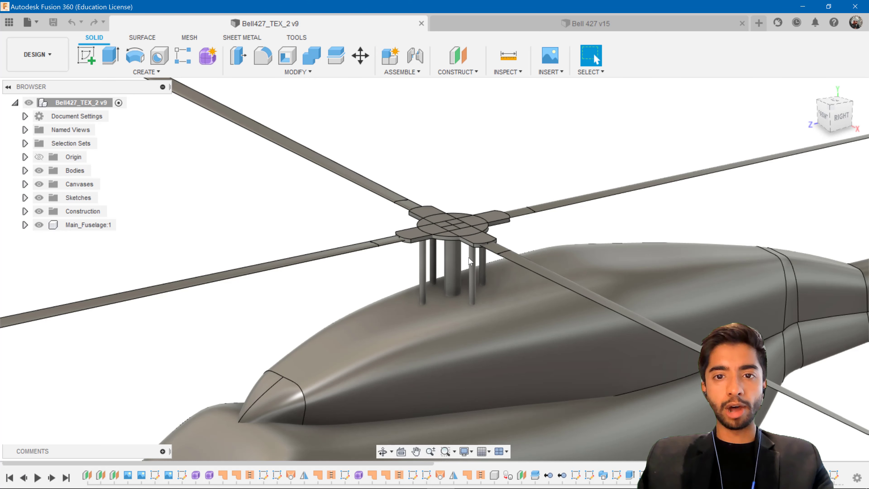
scroll(499, 271, down, 3)
scroll(535, 275, down, 8)
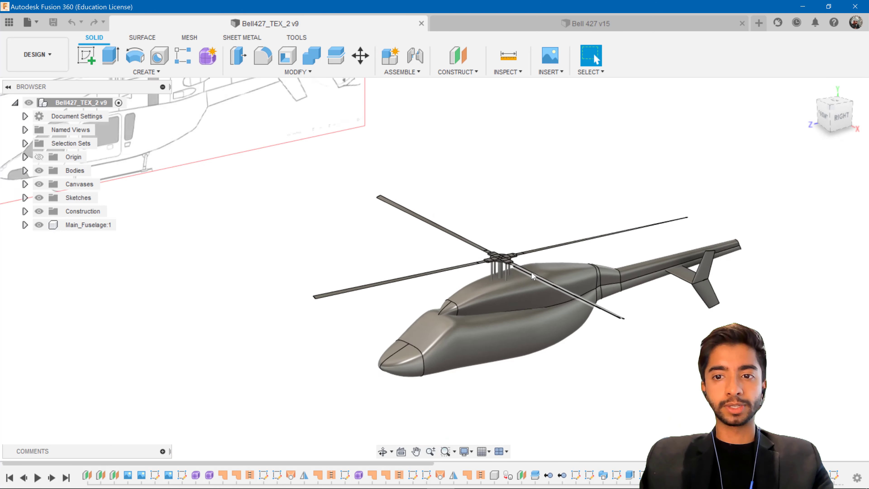
middle_drag(617, 285, 539, 294)
shift+middle_drag(686, 231, 541, 239)
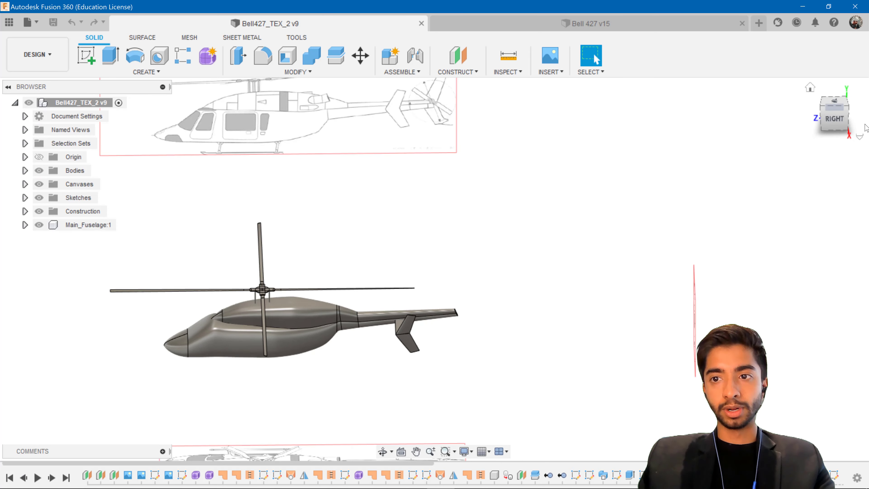
Compare the fuselage, main rotor and horizontal stabiliser with the reference canvases in the top and right views.
click(838, 101)
scroll(394, 209, up, 5)
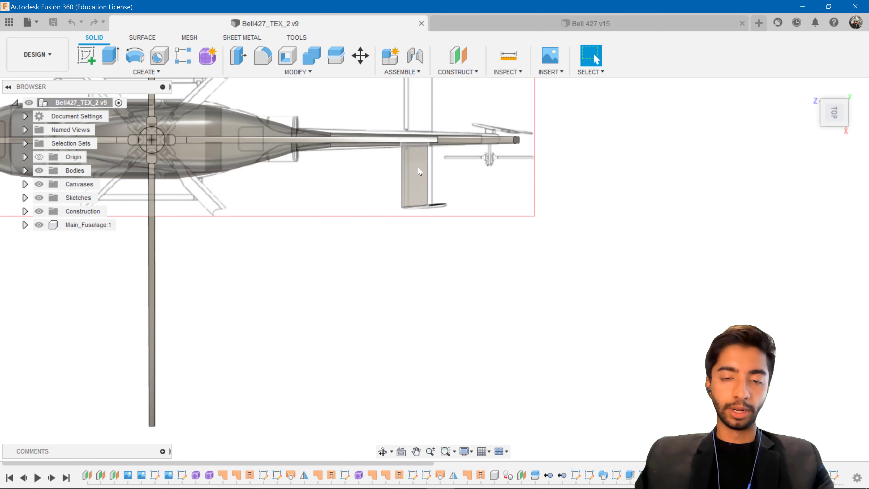
middle_drag(419, 221, 414, 320)
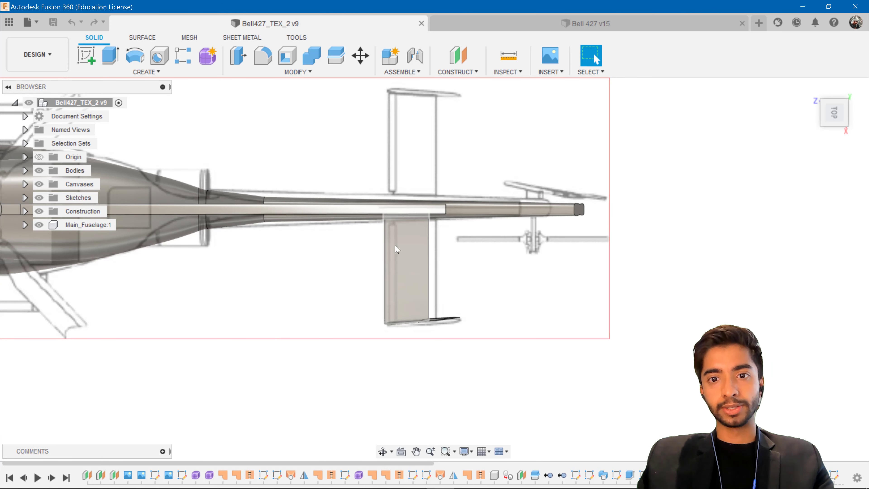
click(836, 133)
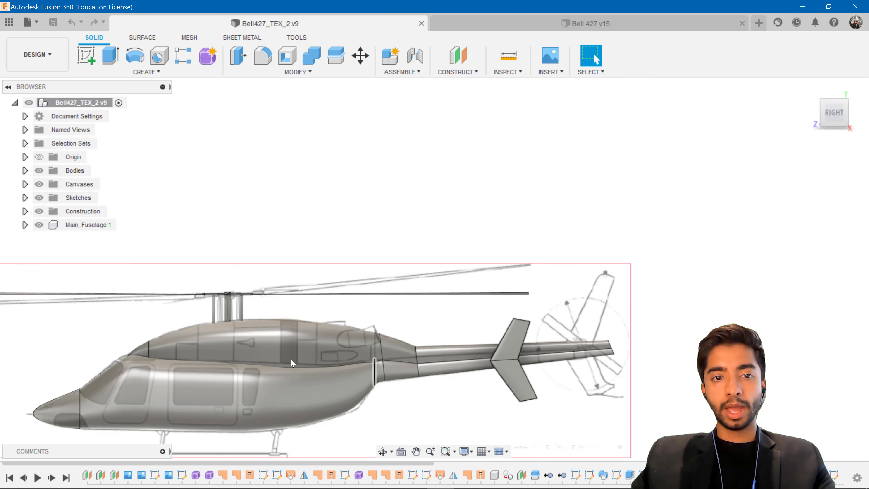
middle_drag(250, 317, 390, 305)
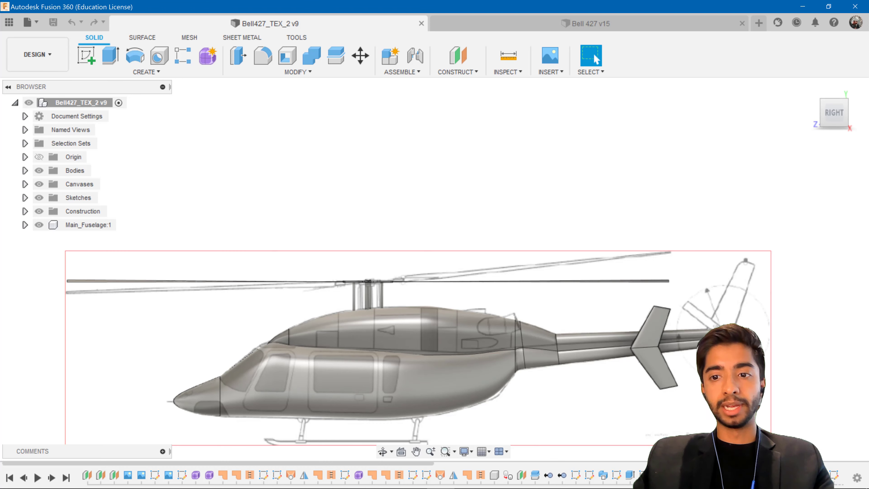
scroll(621, 294, up, 4)
scroll(621, 294, down, 6)
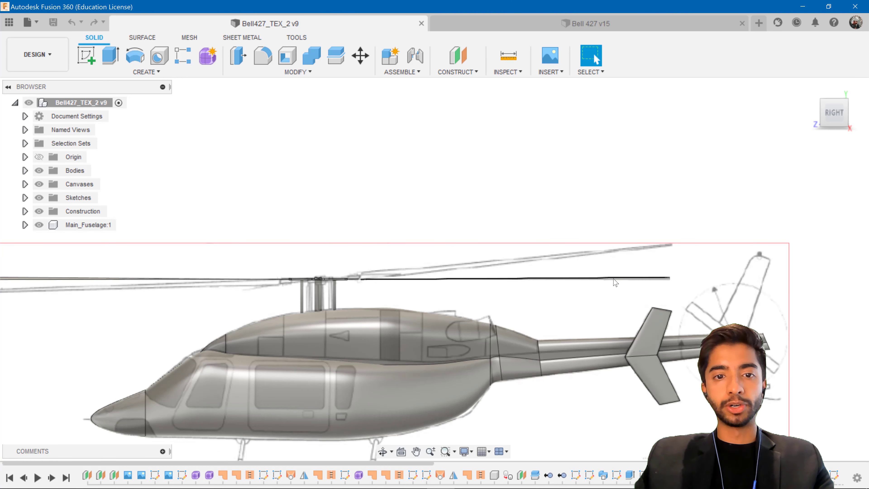
middle_drag(687, 290, 518, 264)
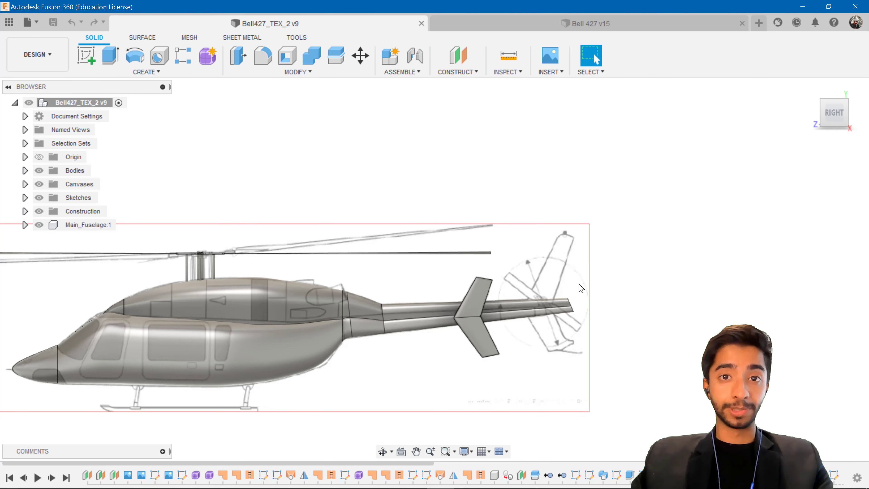
scroll(568, 292, up, 2)
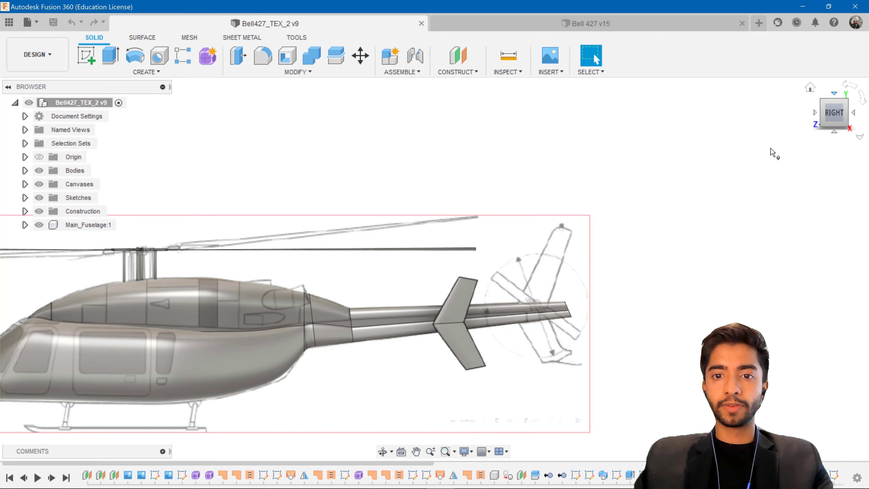
Examine the tail fin and tail rotor outlines on the reference canvases in the right and top views.
scroll(533, 143, up, 3)
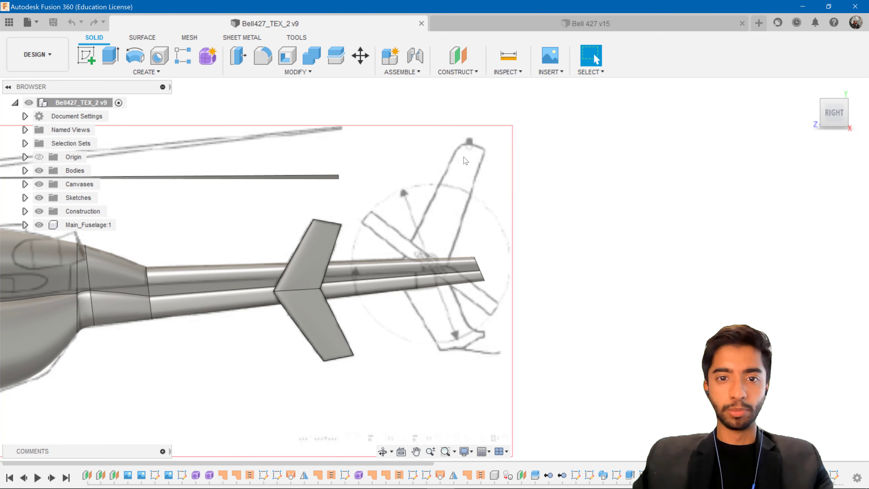
click(835, 98)
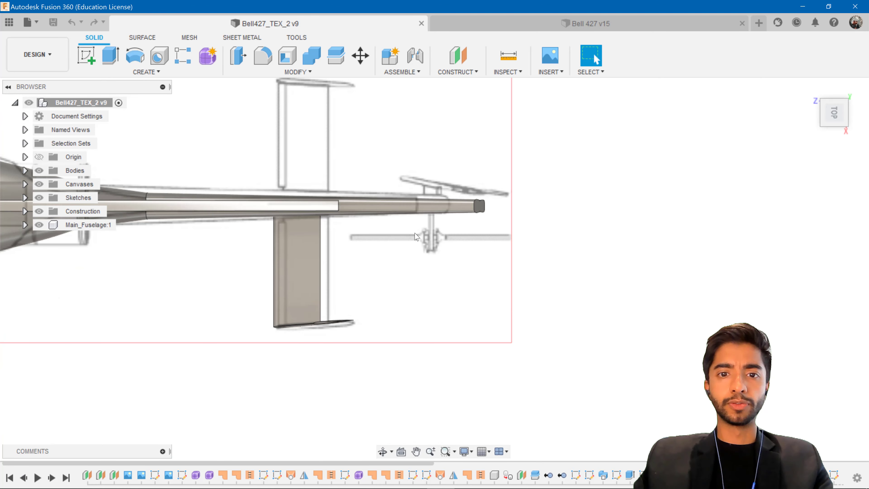
middle_drag(425, 232, 436, 271)
scroll(443, 241, up, 3)
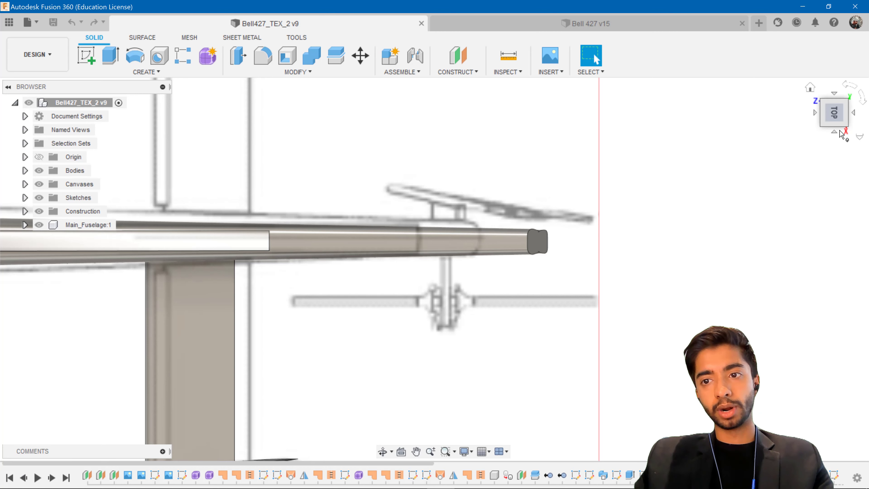
click(834, 125)
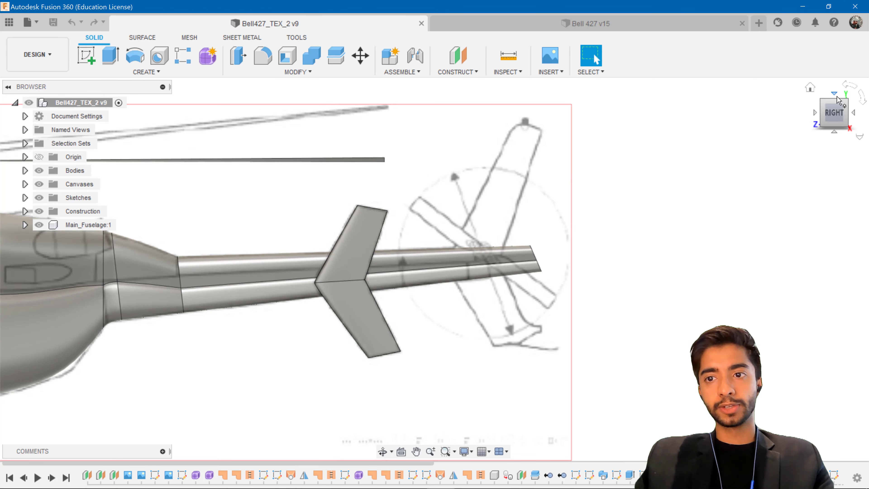
scroll(494, 227, down, 5)
middle_drag(343, 224, 426, 227)
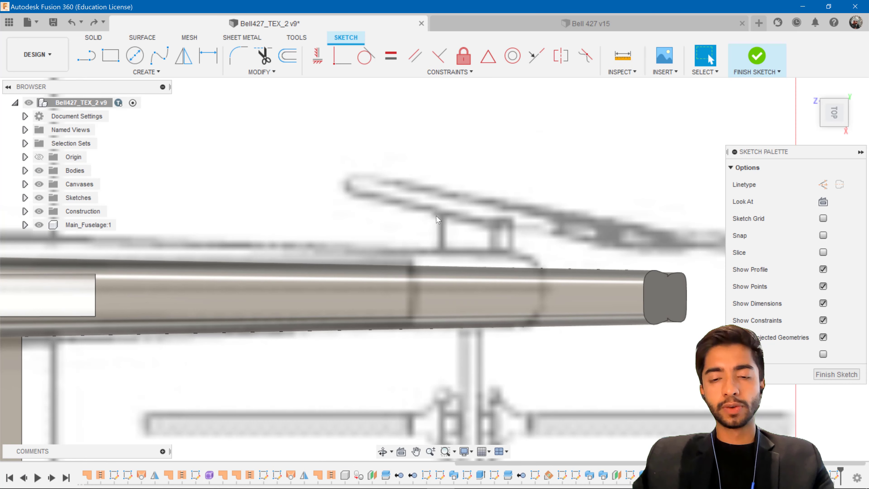
Sketch a horizontal line about 19.7 cm long along the tail boom, where the canvas shows the vertical fin's mount.
scroll(438, 220, down, 2)
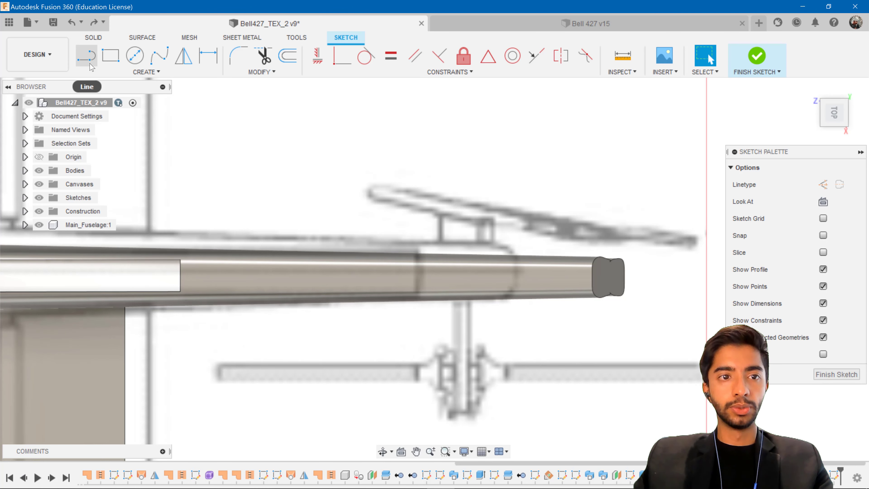
click(87, 56)
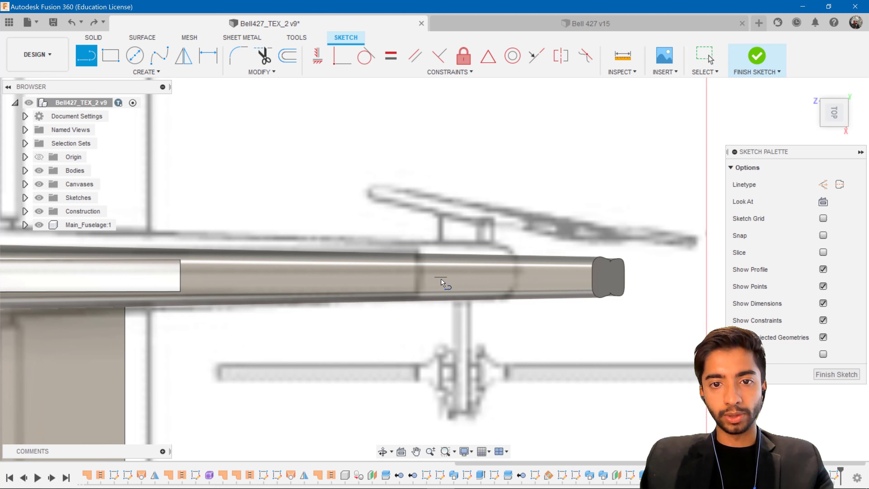
click(440, 277)
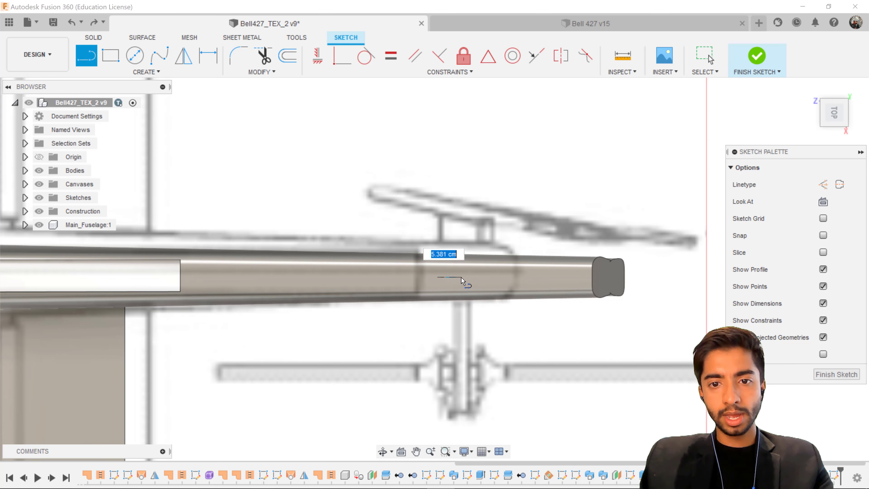
click(494, 277)
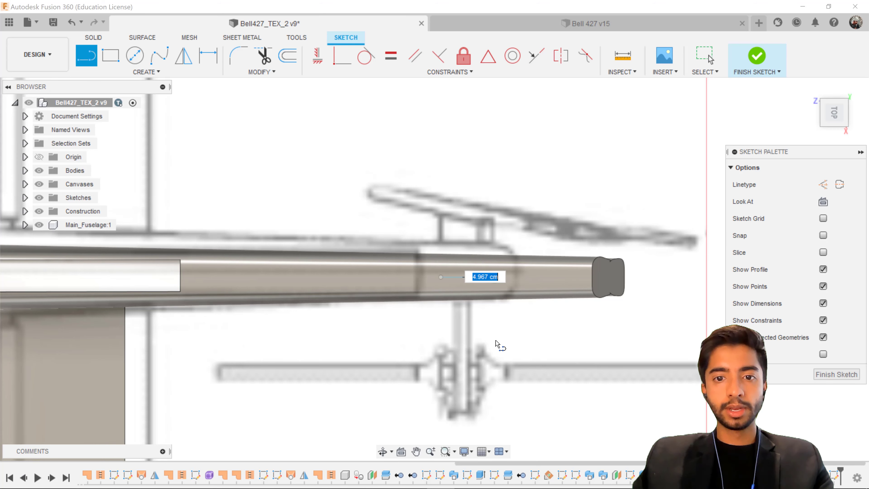
key(Escape)
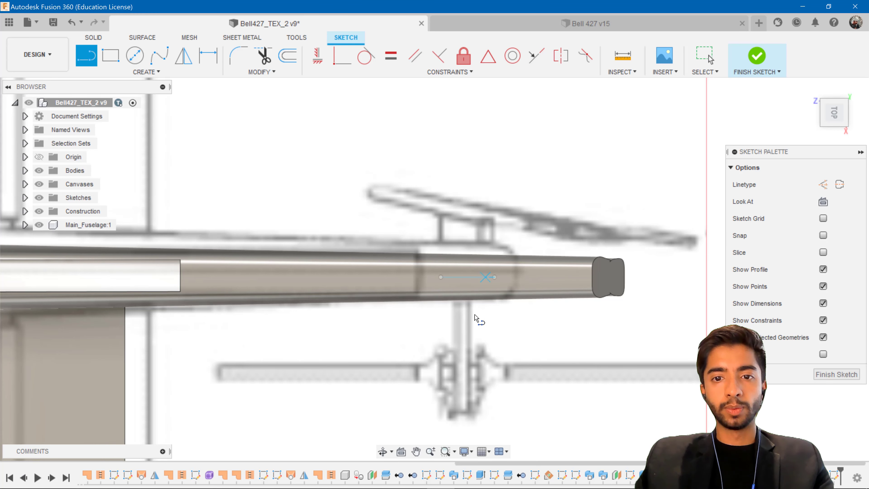
key(Escape)
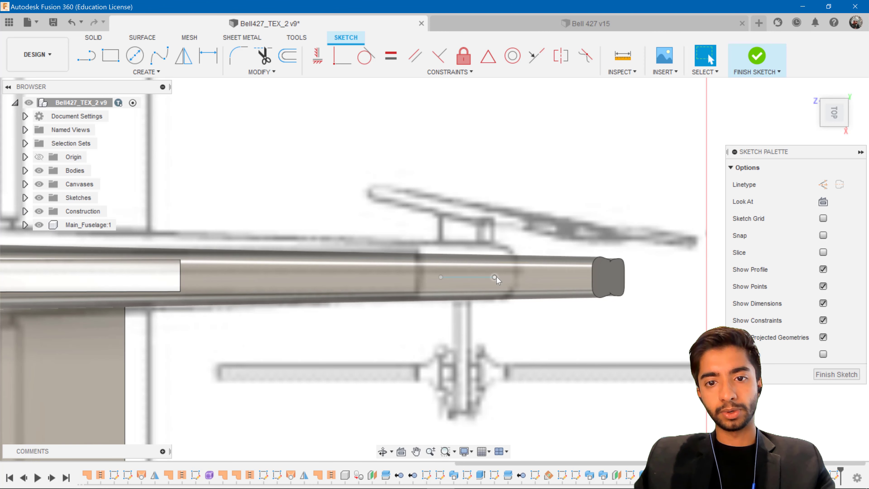
Move the sketched mount line vertically up onto the tail boom, level with the fin mount on the side-view canvas.
click(834, 132)
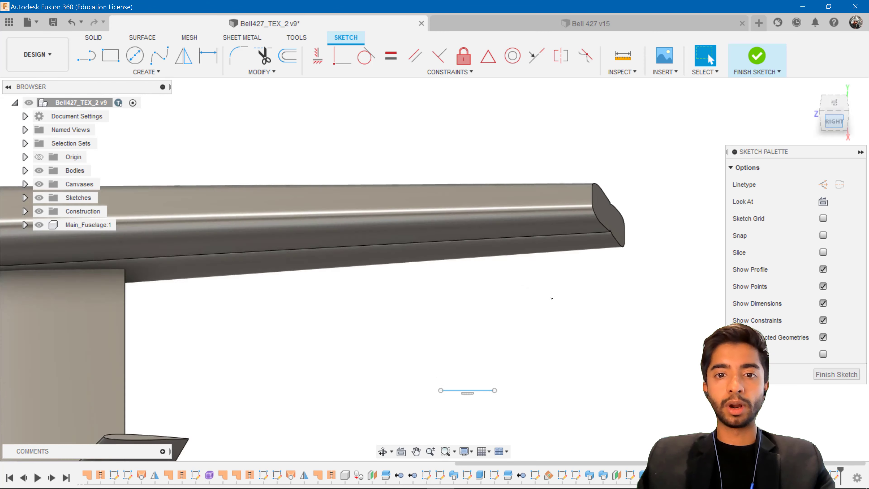
scroll(487, 376, up, 2)
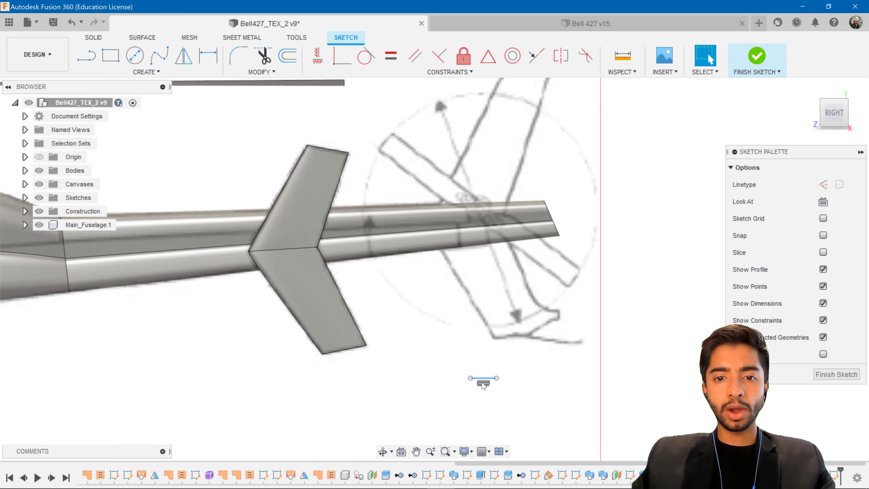
key(m)
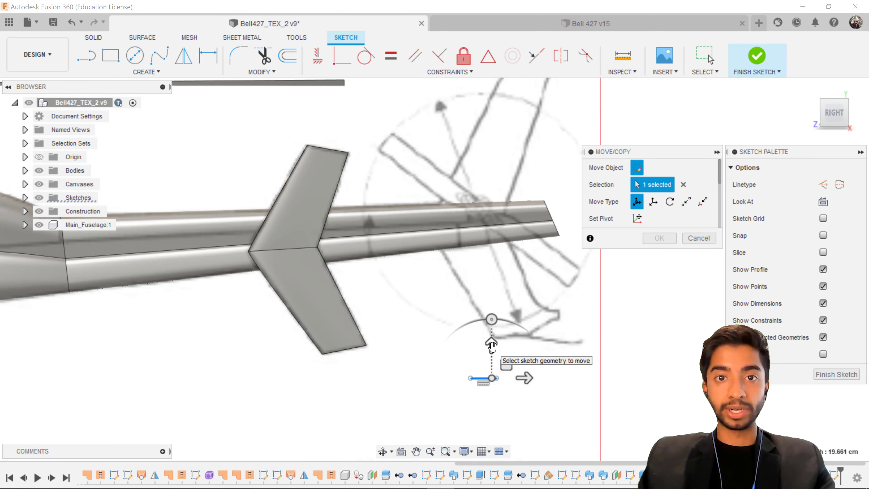
mouse_move(491, 346)
mouse_down()
mouse_move(492, 194)
mouse_move(512, 195)
mouse_move(477, 216)
mouse_move(479, 229)
mouse_move(482, 221)
mouse_up()
scroll(504, 203, up, 5)
scroll(478, 217, up, 1)
click(659, 238)
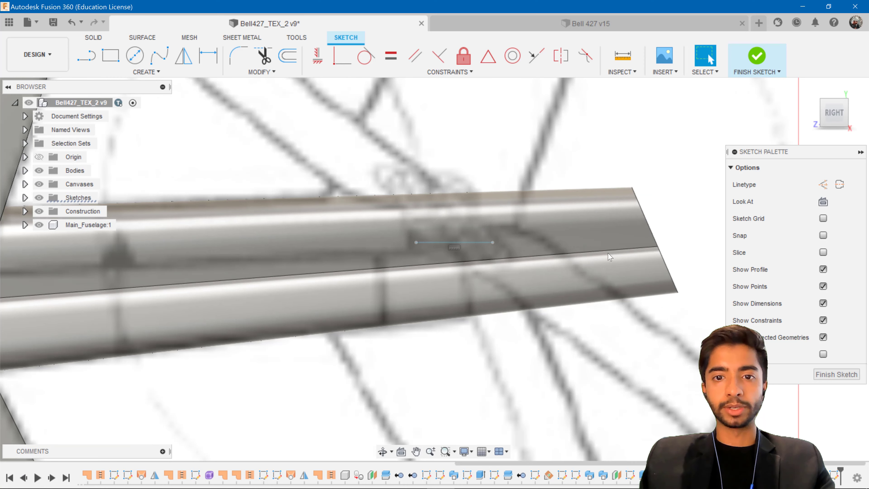
Convert the mount line on the tail boom to construction geometry.
scroll(518, 255, down, 4)
scroll(517, 255, up, 4)
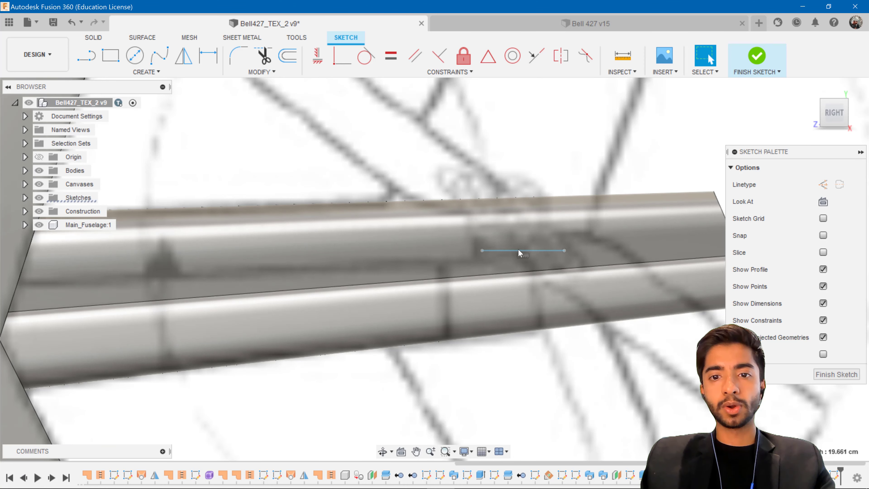
click(518, 250)
scroll(598, 246, up, 2)
middle_drag(557, 244, 531, 247)
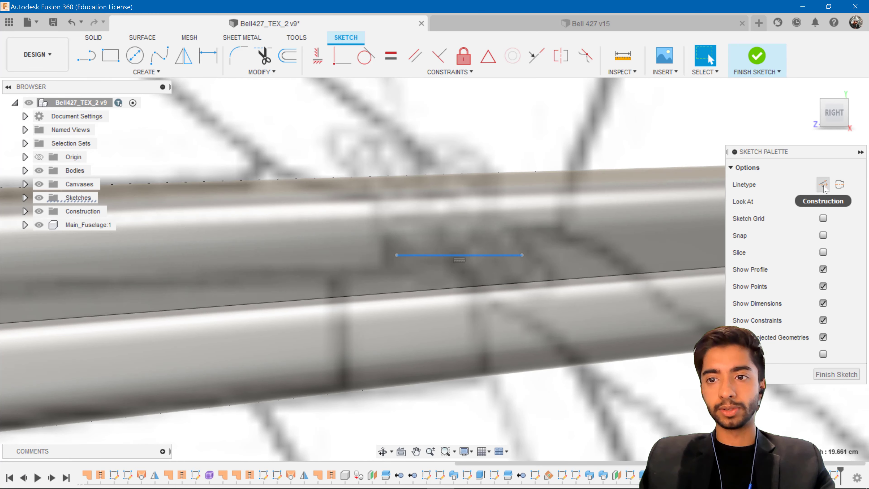
click(823, 185)
click(454, 344)
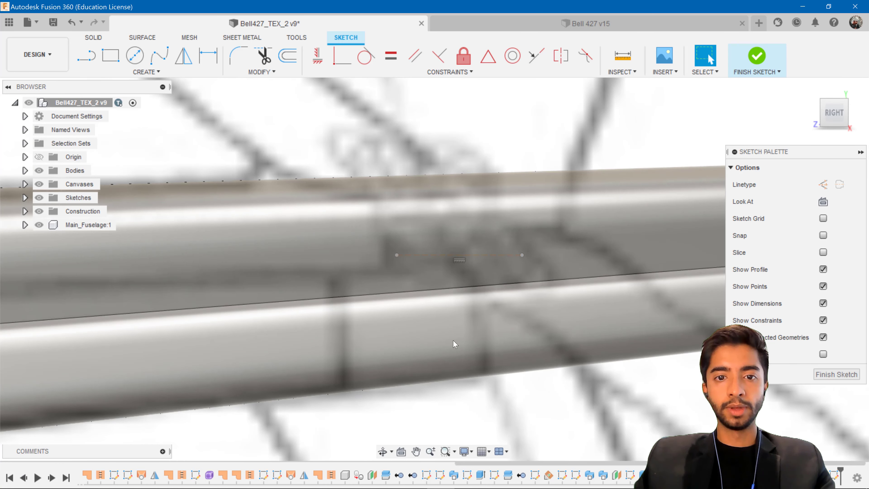
Sketch a control point spline between the construction line's ends, bulging upward near the front end, as half an airfoil.
click(147, 73)
mouse_move(135, 171)
click(210, 184)
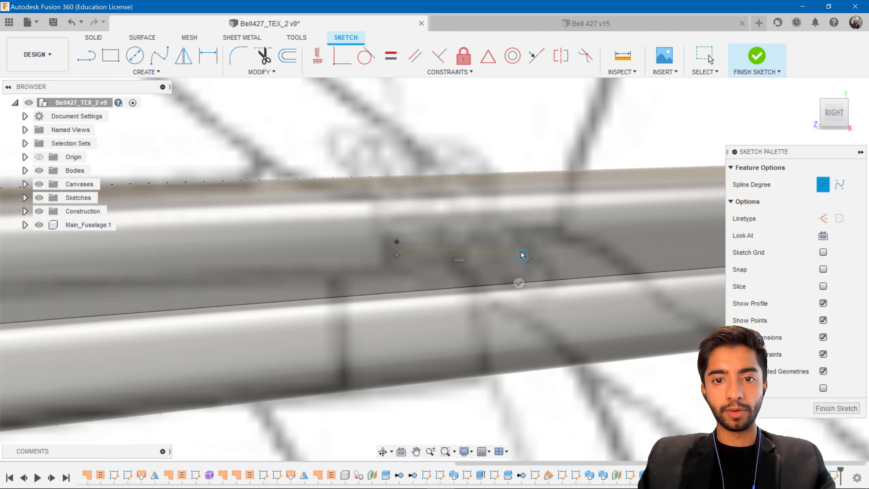
Mirror the half-airfoil spline about the construction line to close the profile, and finish the sketch.
click(184, 55)
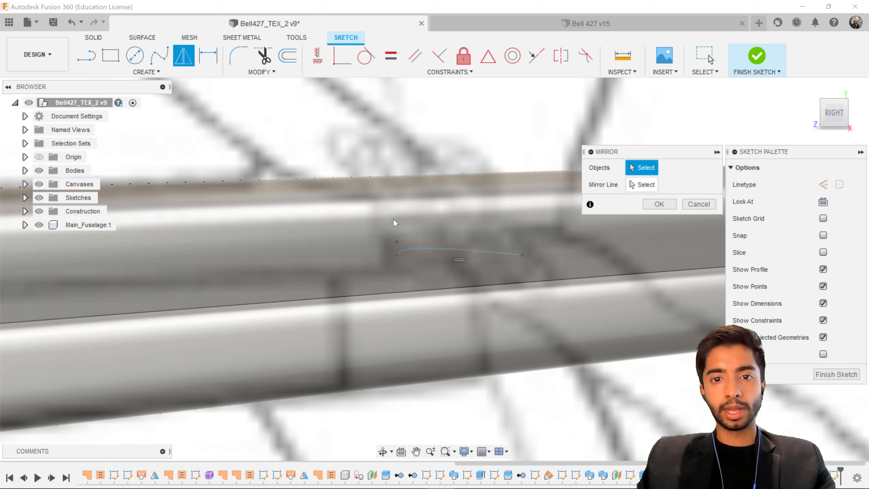
click(415, 250)
click(437, 255)
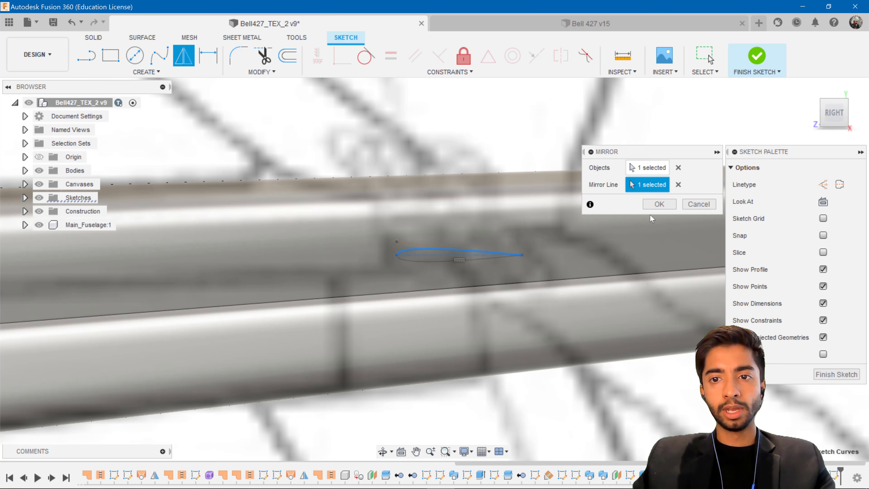
click(654, 205)
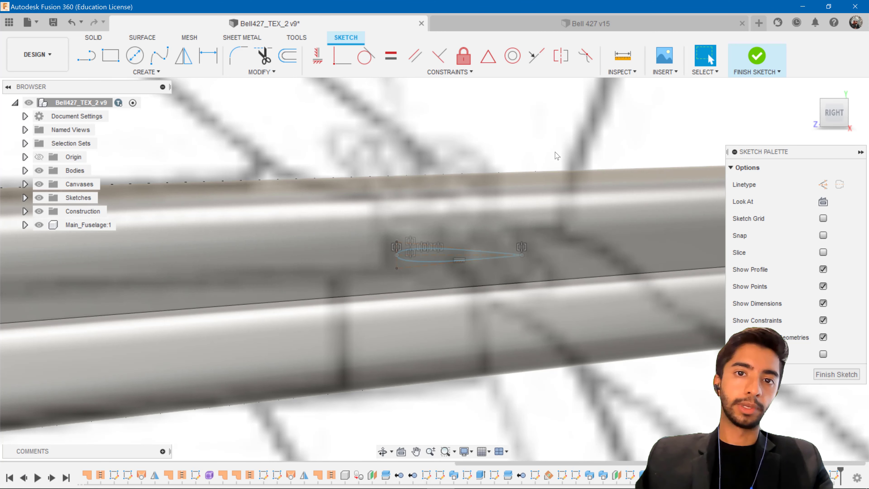
click(757, 58)
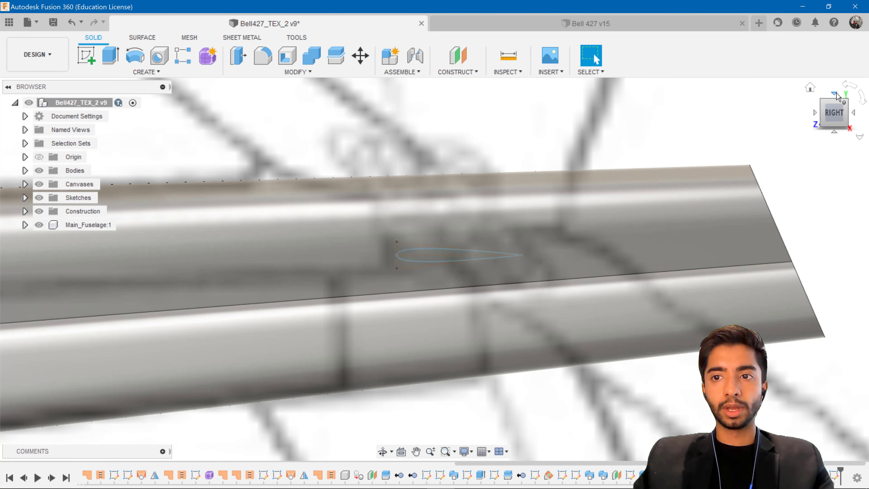
Extrude the airfoil profile -23 cm as a new body, out to the tail fin outline on the top canvas.
click(835, 95)
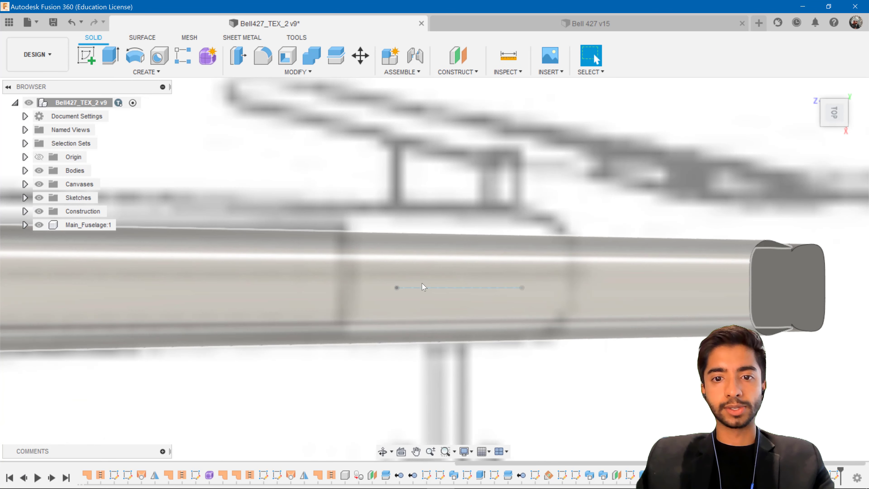
key(e)
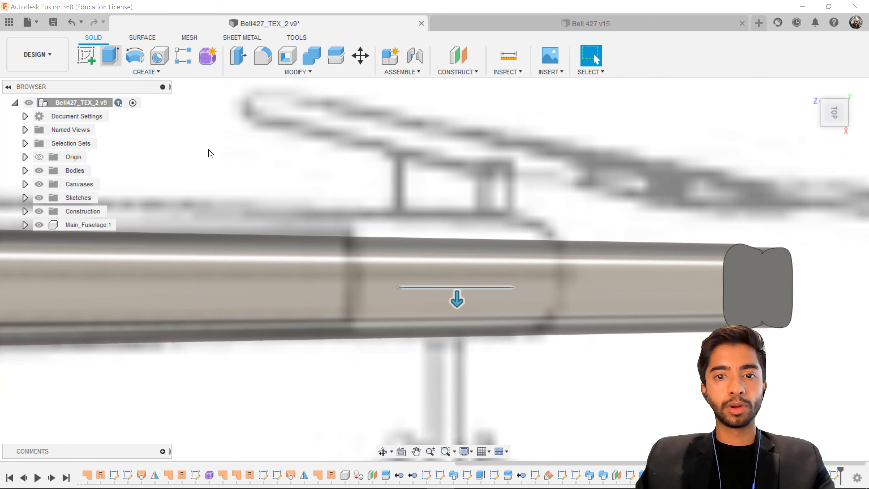
shift+middle_drag(490, 319, 458, 291)
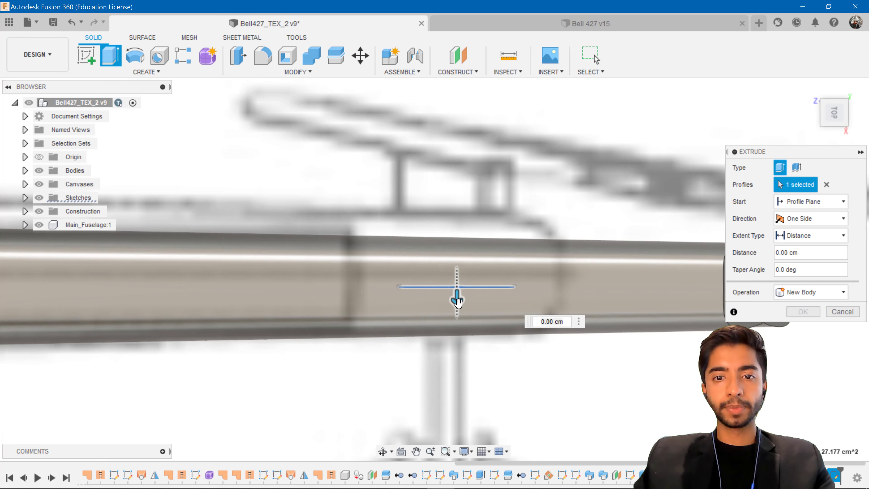
drag(458, 295, 467, 166)
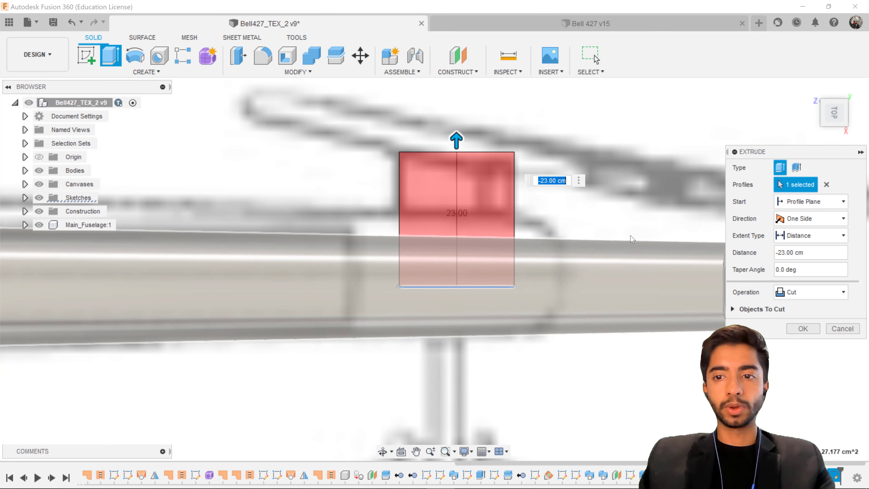
click(809, 296)
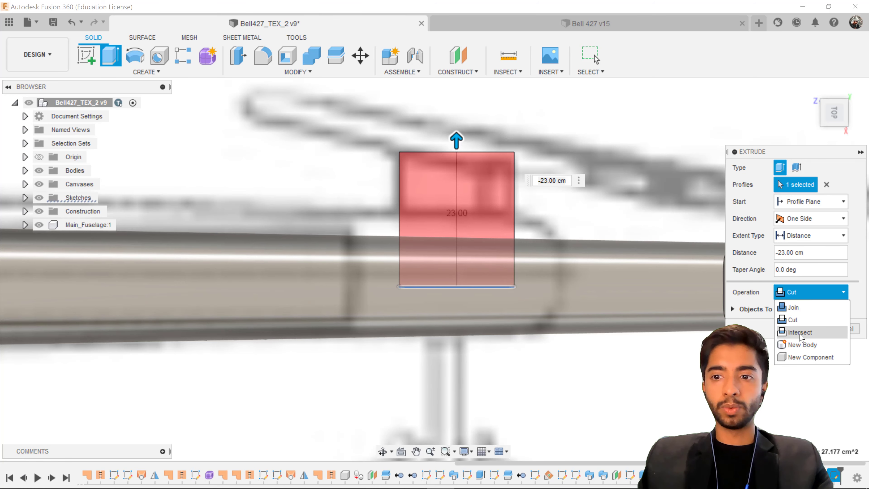
click(794, 341)
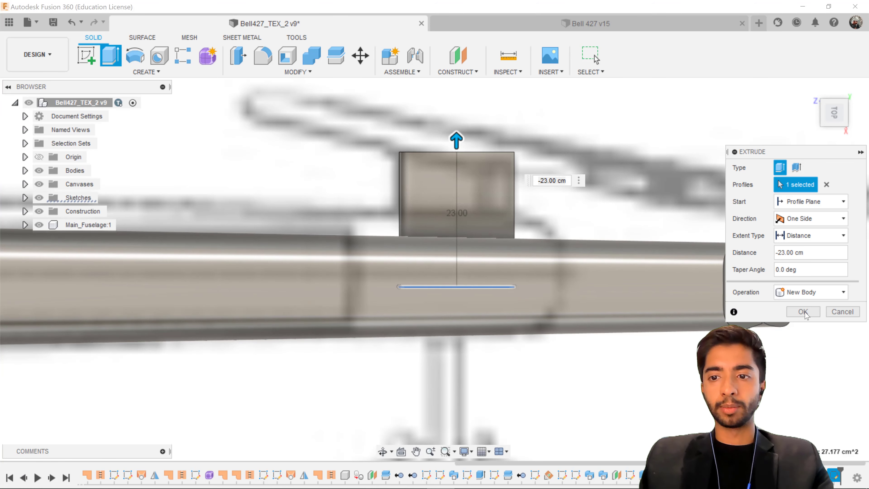
click(803, 311)
Start a new sketch on the horizontal plane and bring the fin mount back into the rotated top view.
scroll(553, 345, down, 3)
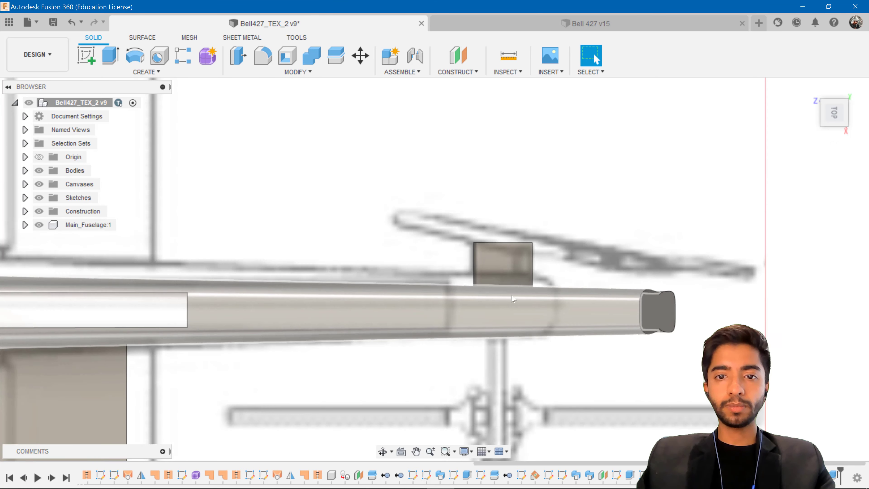
scroll(514, 295, up, 5)
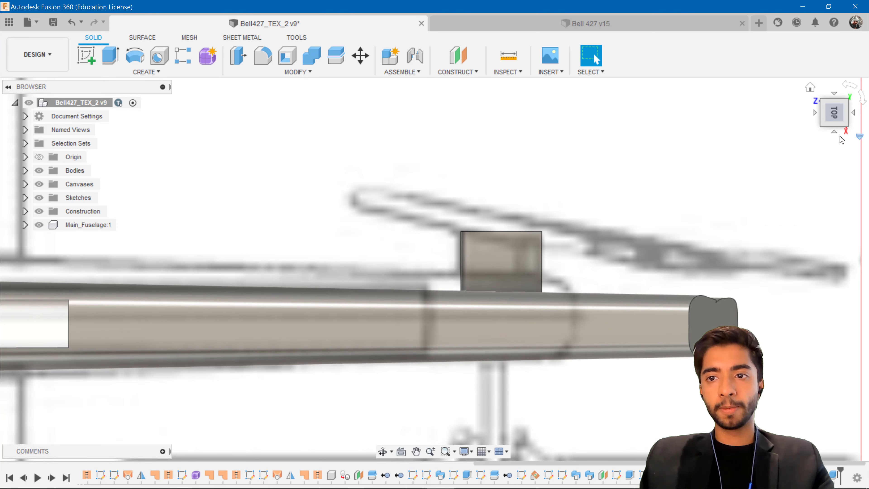
scroll(513, 359, down, 5)
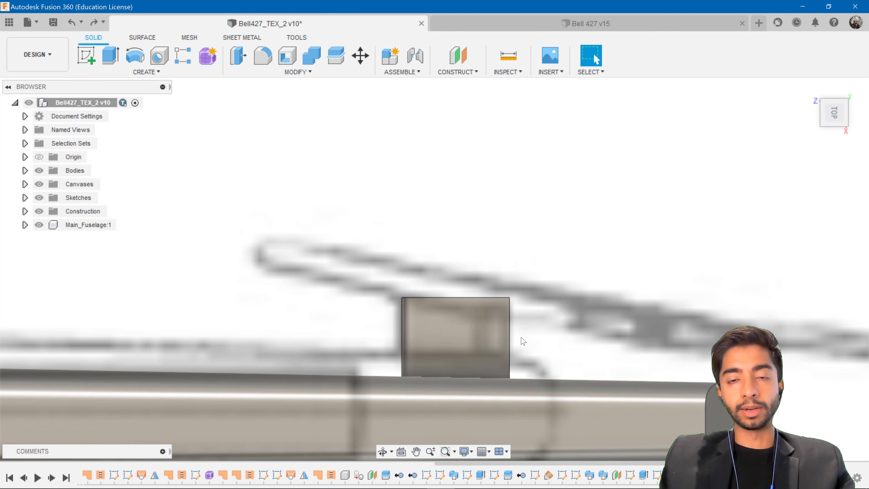
click(86, 55)
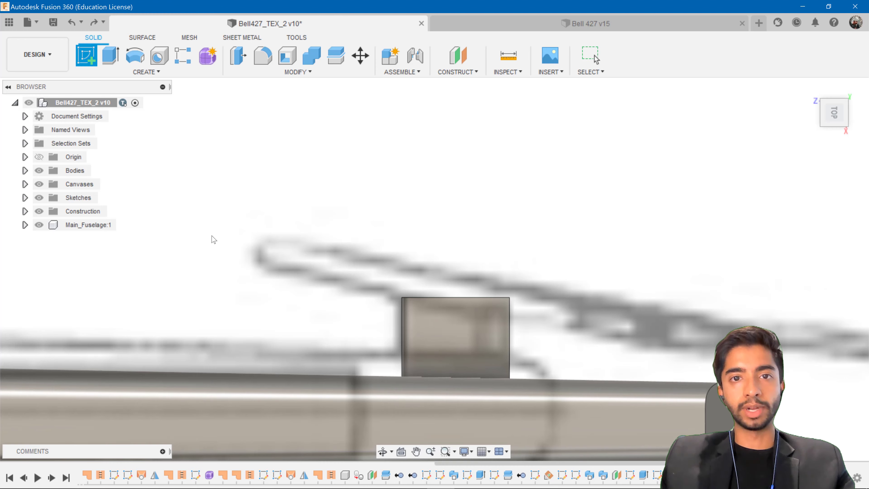
scroll(212, 239, down, 4)
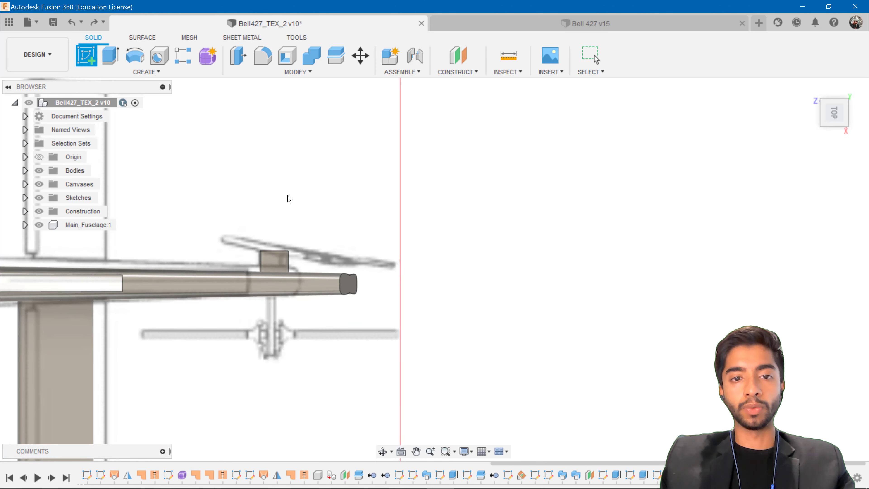
click(288, 197)
mouse_move(436, 239)
middle_down()
mouse_move(437, 219)
mouse_move(390, 395)
middle_up()
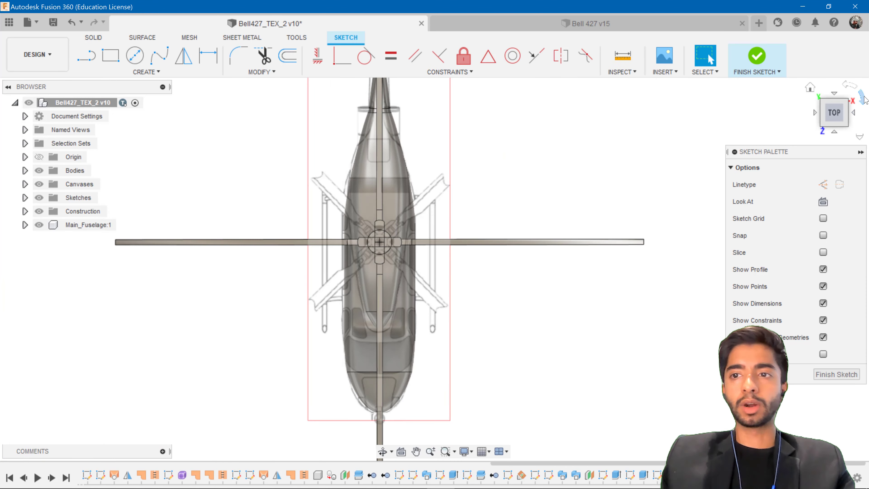
click(859, 101)
middle_drag(599, 233, 363, 244)
scroll(544, 215, up, 10)
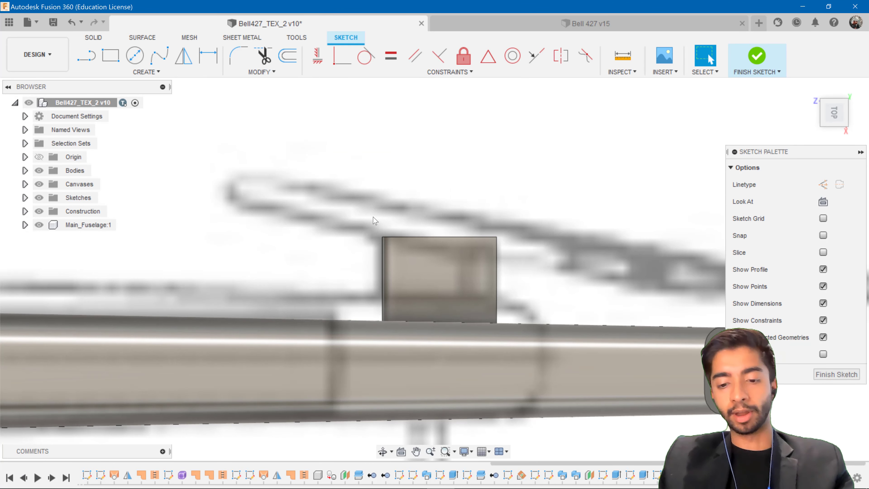
Sketch an angled line about 67.4 cm long across the mount body, following the fin's inner edge on the canvas, and finish the sketch.
key(l)
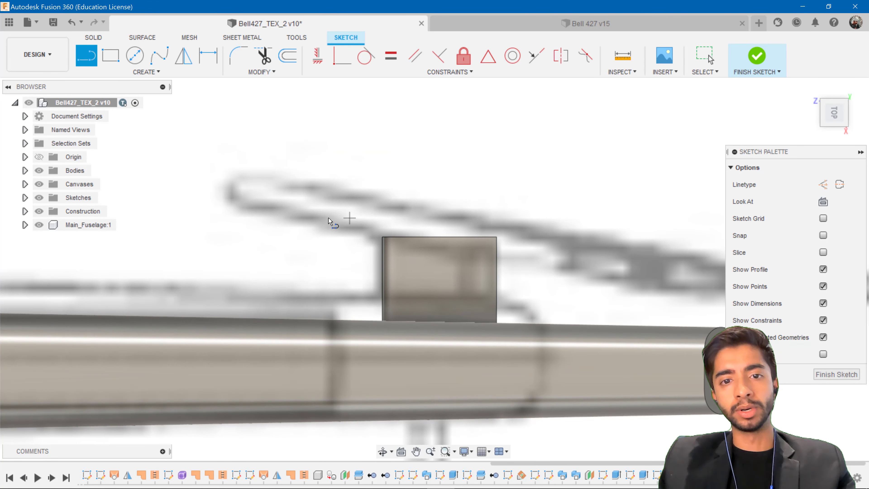
scroll(349, 232, down, 3)
middle_drag(355, 233, 307, 237)
scroll(307, 236, up, 3)
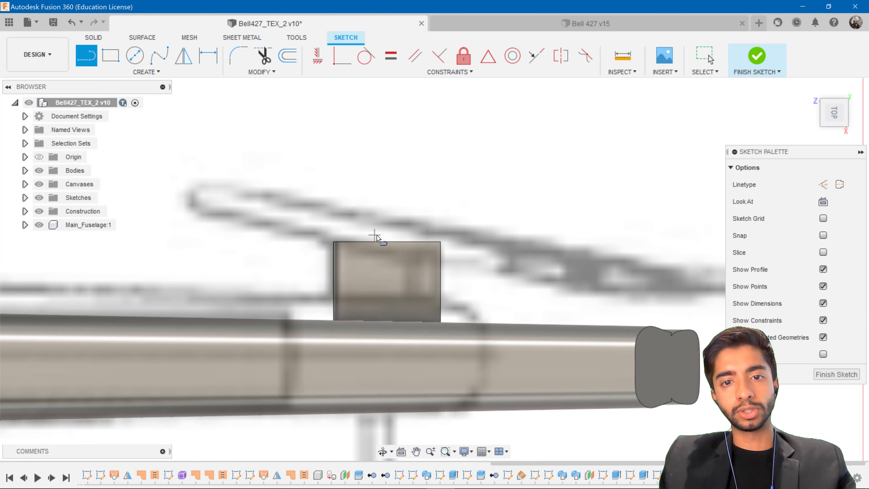
scroll(377, 237, down, 2)
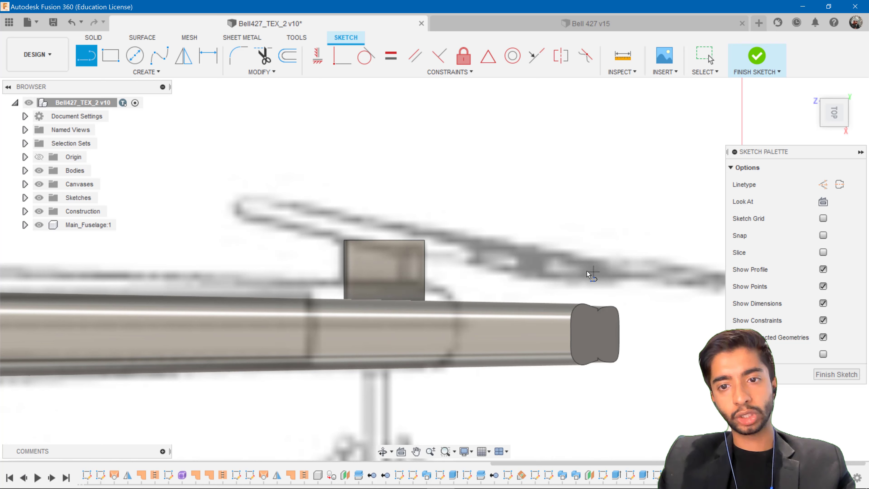
scroll(269, 228, up, 2)
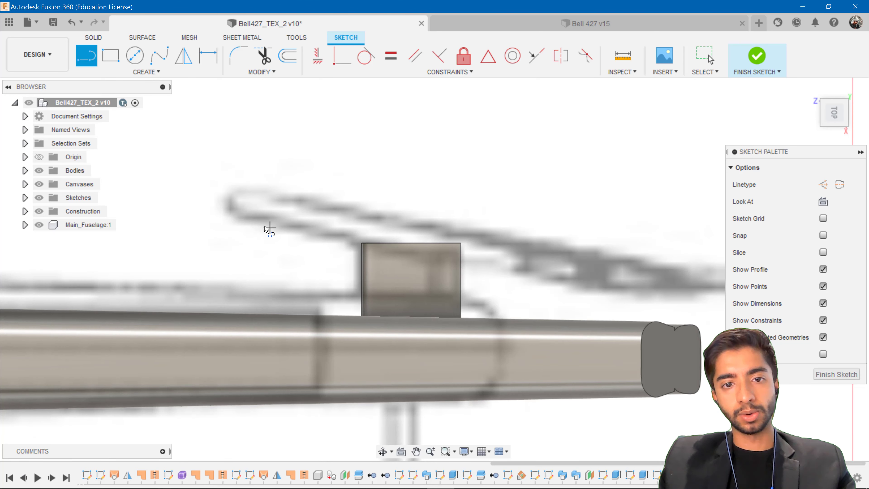
click(230, 217)
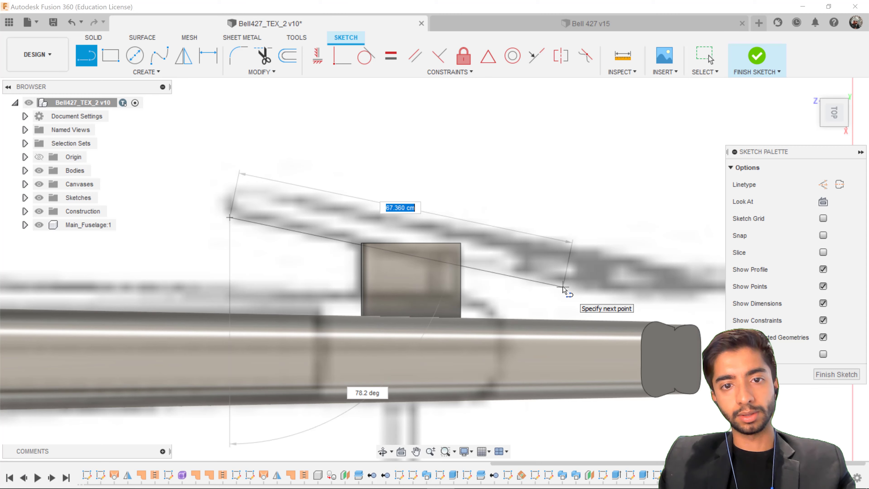
click(565, 289)
key(Escape)
scroll(364, 256, up, 5)
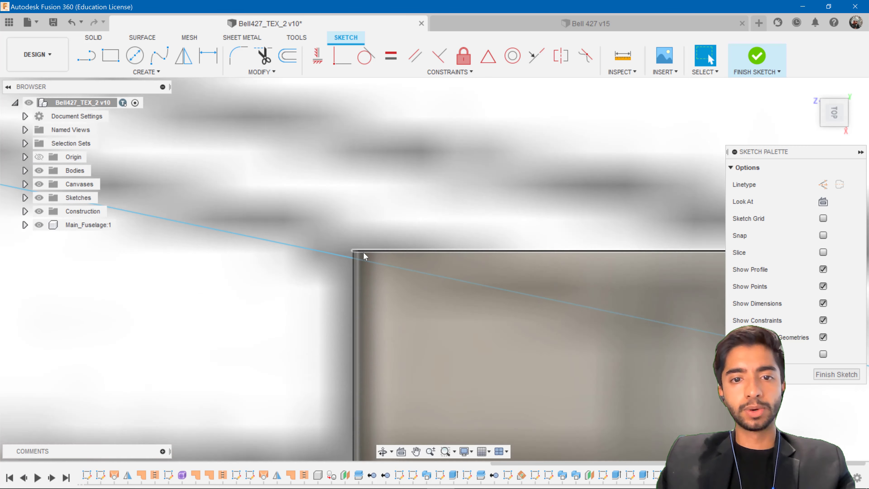
scroll(343, 254, down, 2)
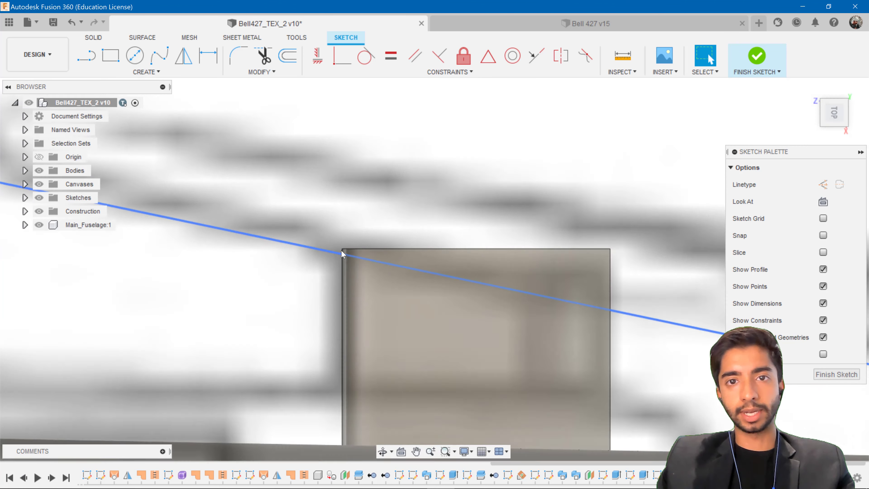
scroll(343, 254, down, 4)
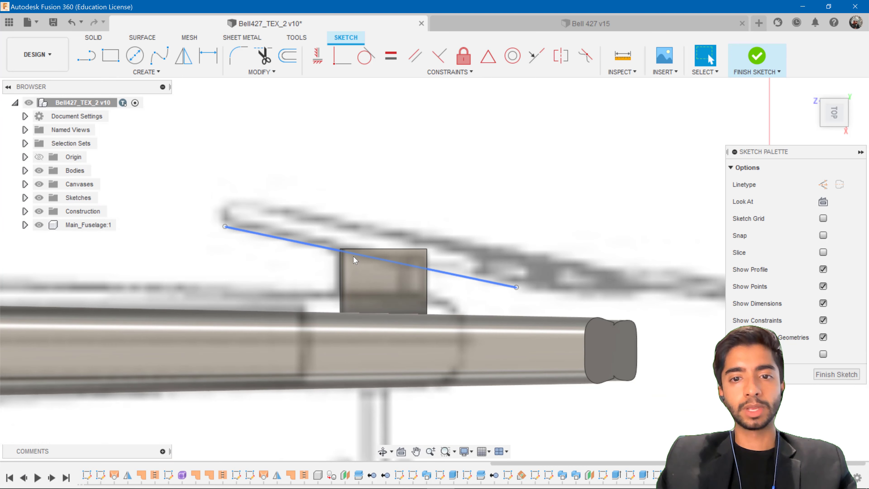
click(756, 56)
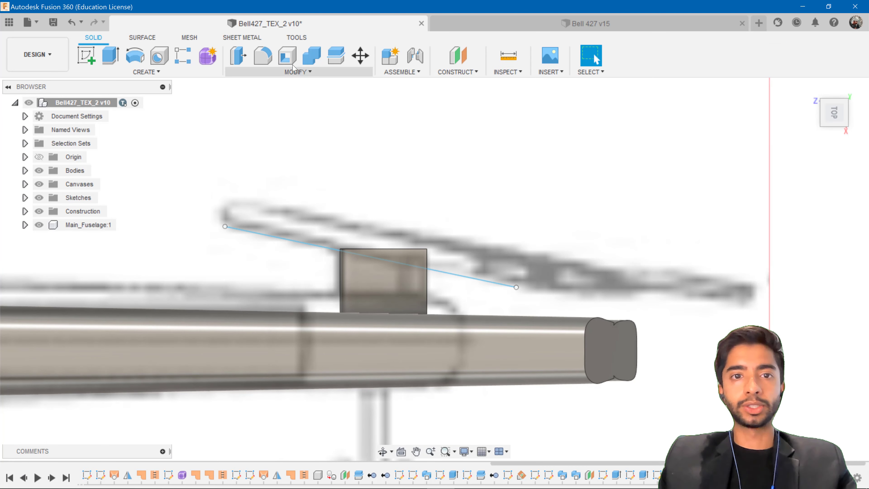
Split the airfoil mount body with the angled sketch line that follows the fin's inner edge.
click(338, 56)
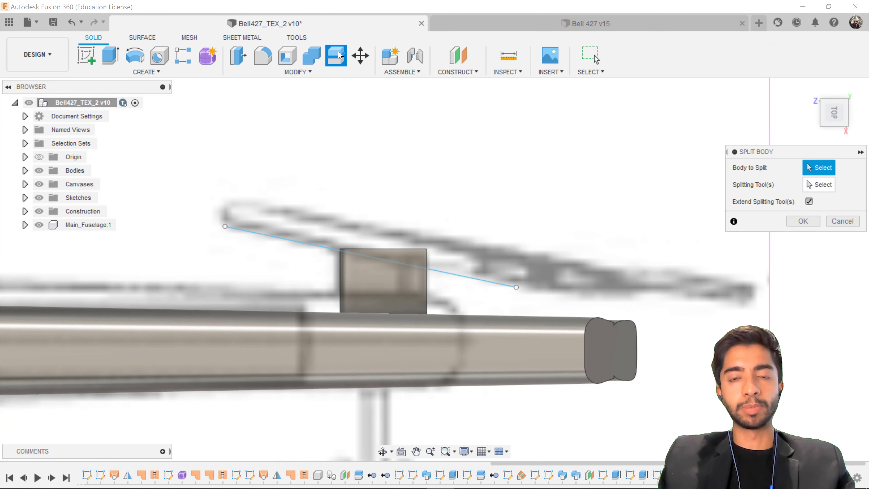
click(391, 286)
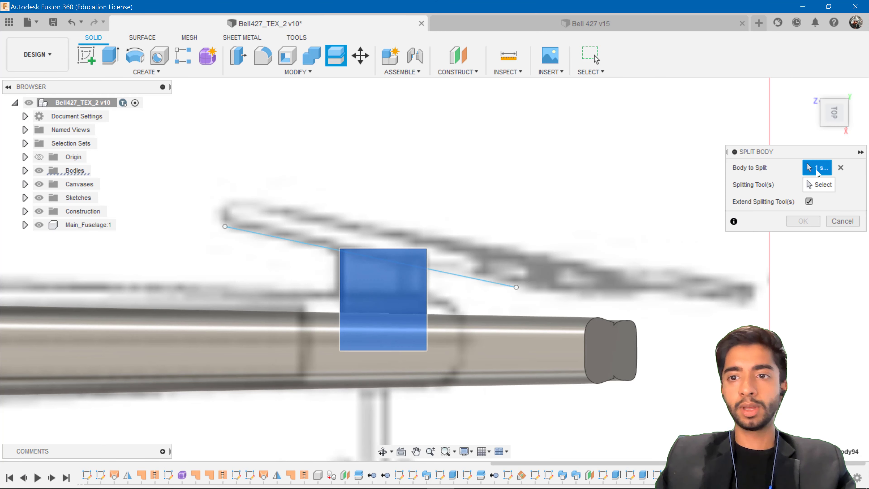
click(295, 241)
click(801, 221)
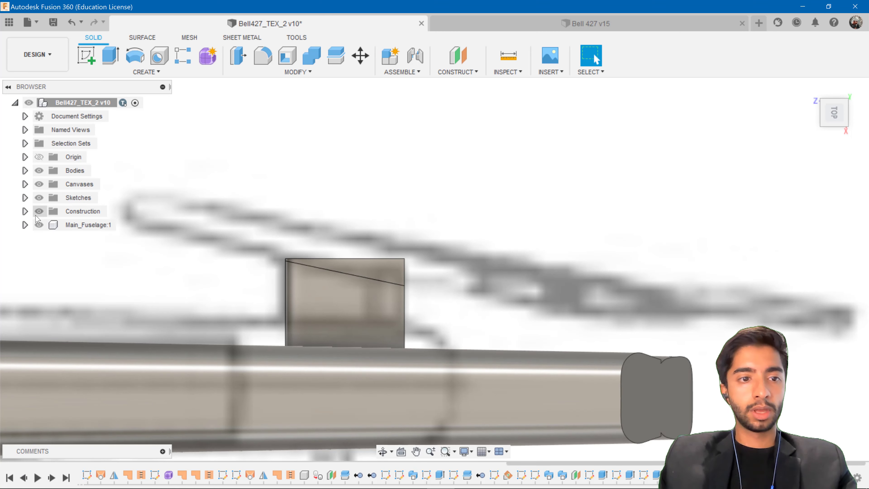
Remove the outer wedge-shaped body cut off from the airfoil mount.
click(24, 171)
scroll(78, 295, down, 1)
scroll(78, 295, down, 3)
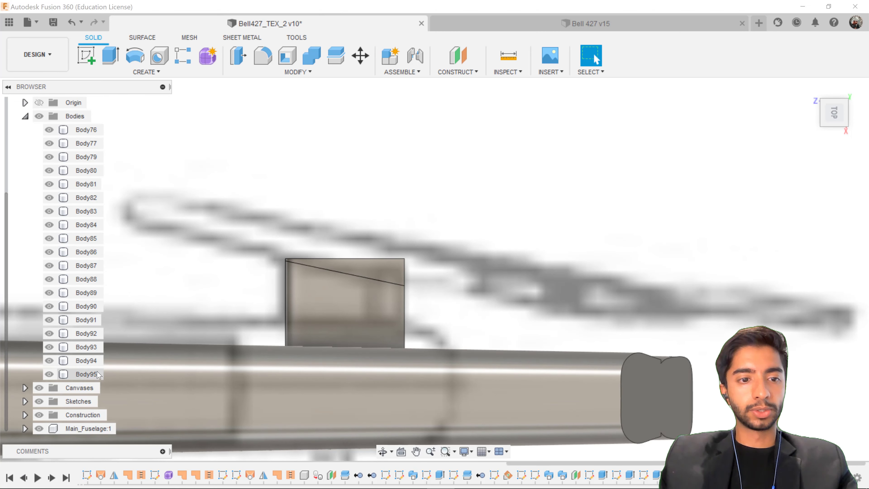
click(87, 361)
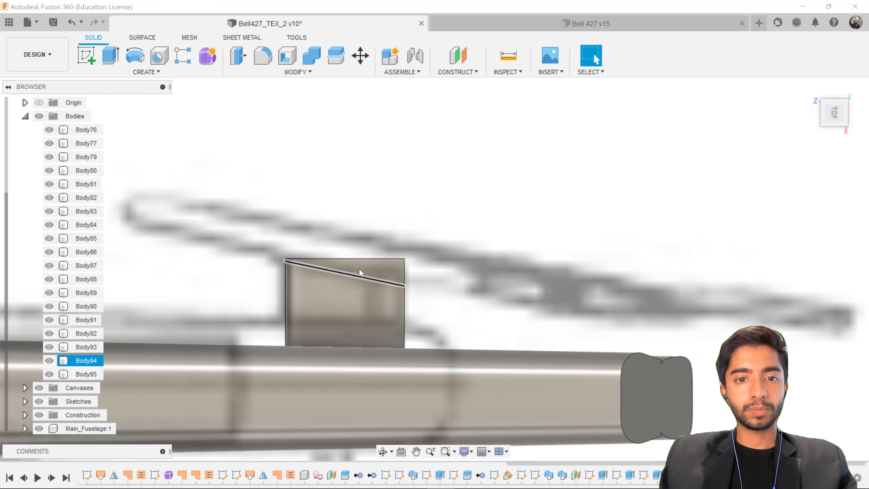
right_click(94, 360)
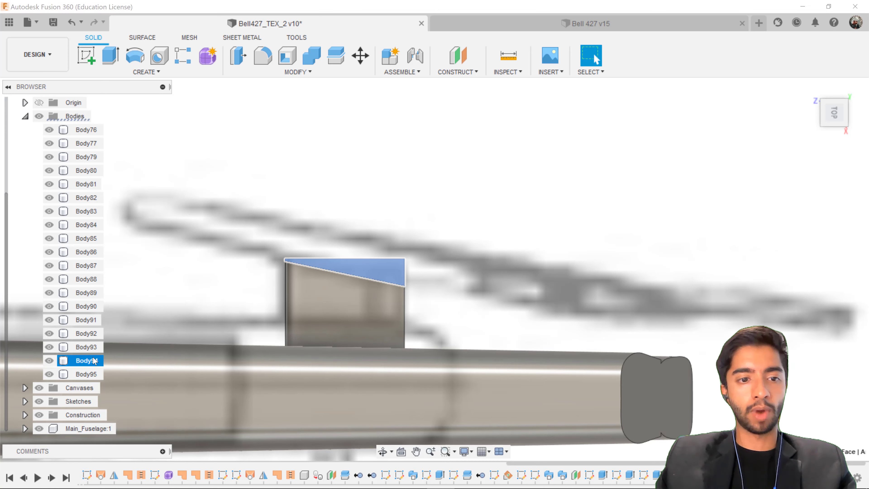
click(149, 272)
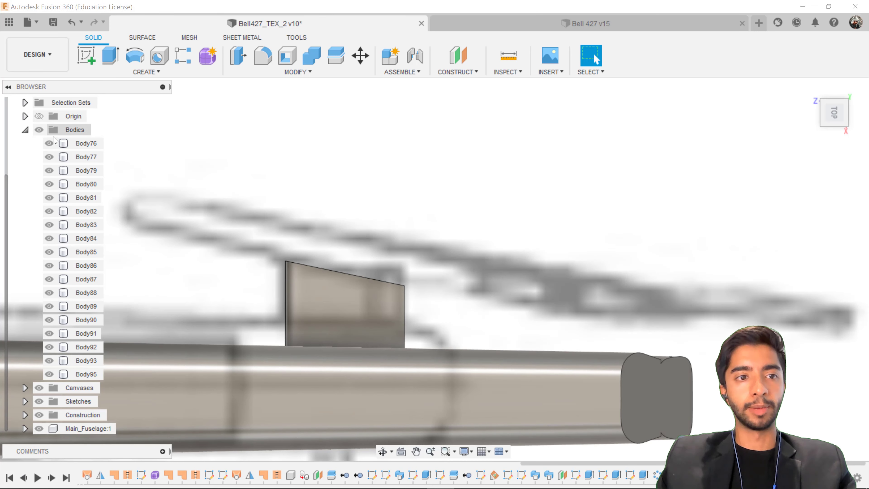
click(25, 130)
Start a new sketch on the mount's slanted end face and project the airfoil face outline into it.
scroll(296, 222, down, 2)
scroll(301, 233, up, 1)
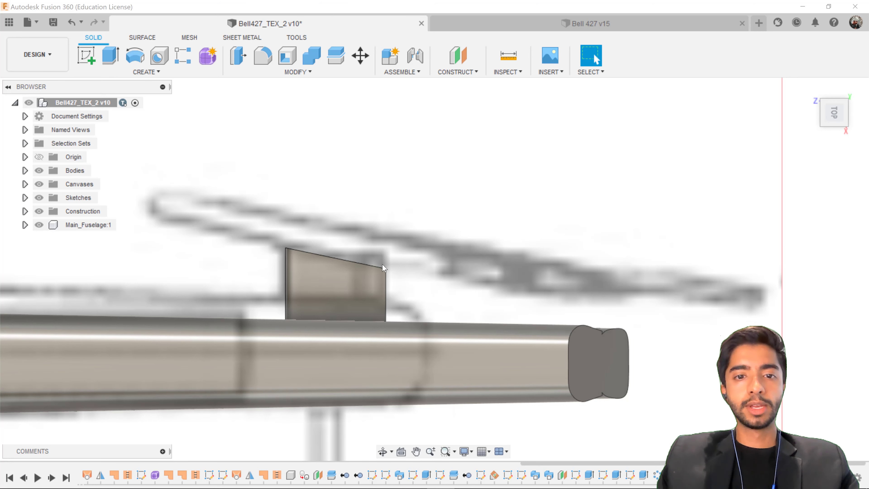
shift+middle_drag(384, 268, 239, 255)
middle_drag(239, 256, 567, 327)
scroll(355, 177, up, 8)
middle_drag(330, 154, 391, 242)
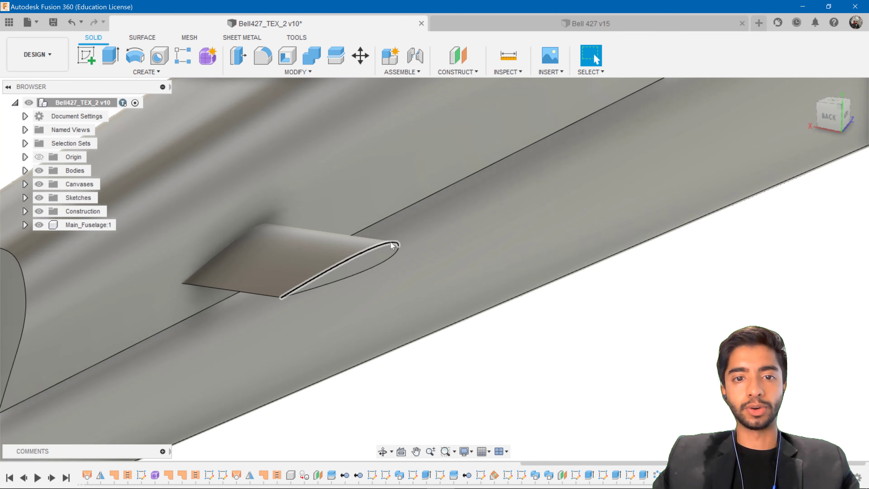
scroll(391, 242, up, 1)
click(377, 260)
click(529, 377)
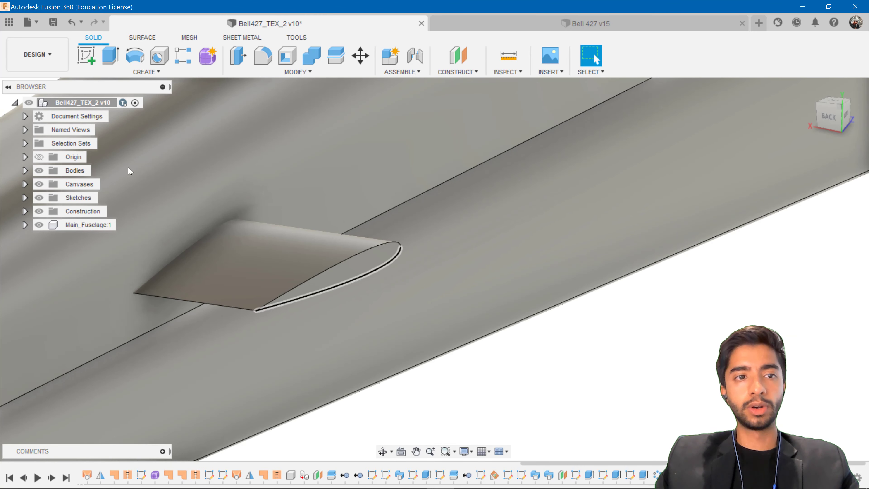
click(90, 61)
click(361, 268)
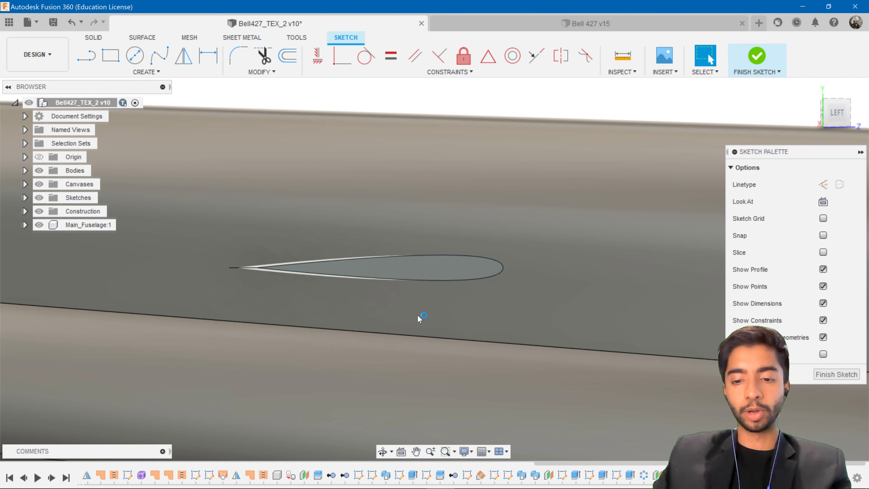
key(p)
click(410, 274)
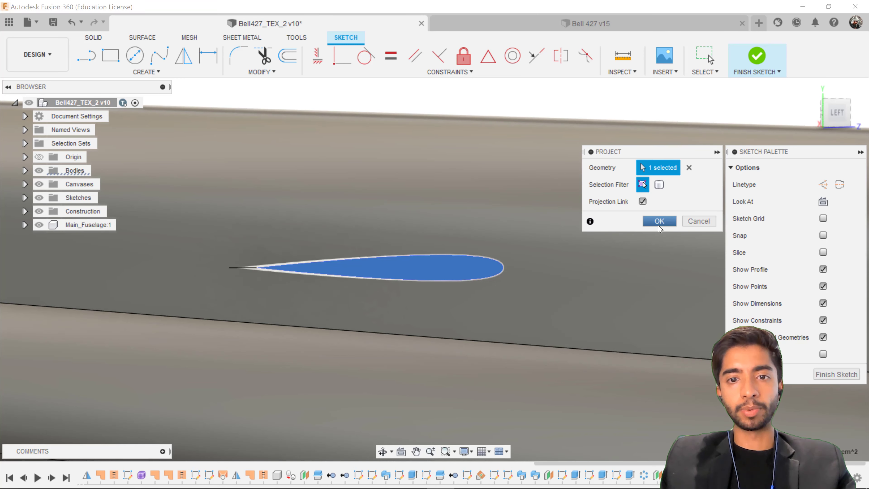
click(660, 221)
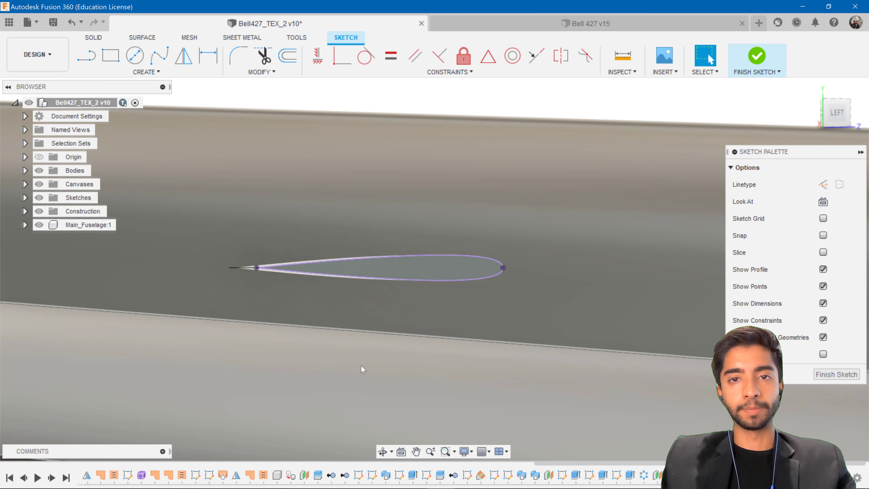
Draw a chord line between the leading and trailing points of the projected airfoil, and finish the sketch.
key(l)
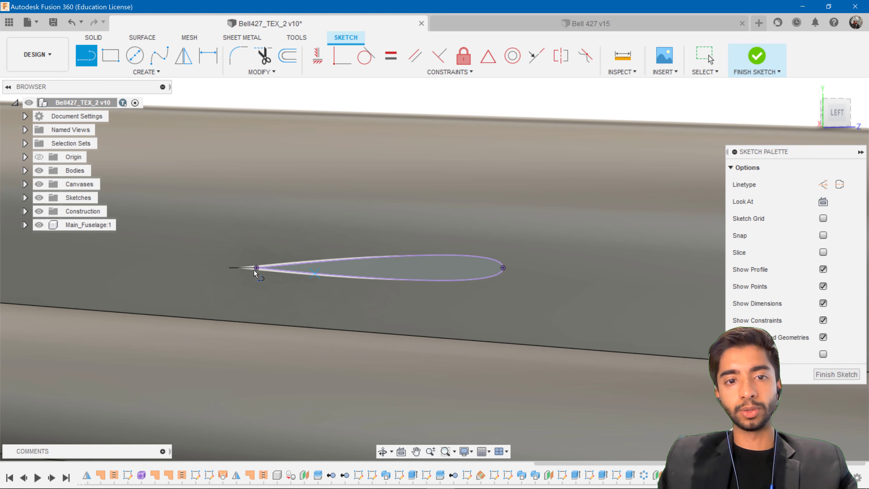
click(503, 268)
click(257, 268)
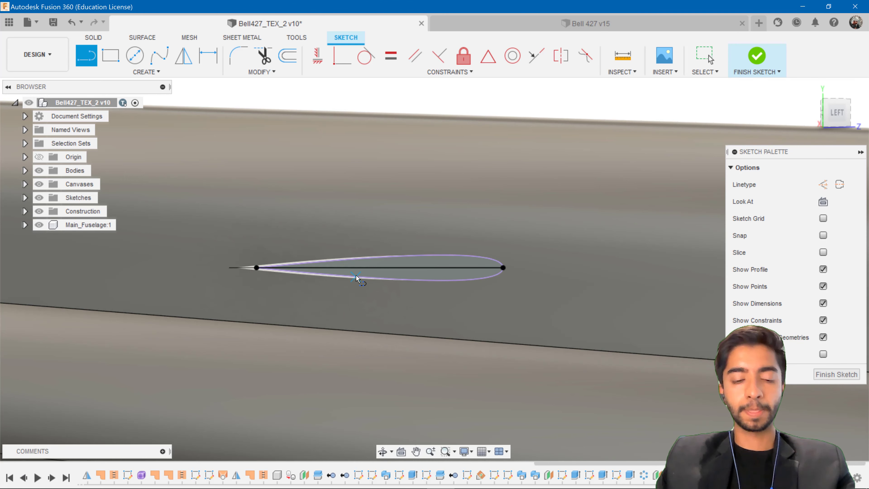
key(Escape)
scroll(364, 295, down, 5)
click(756, 59)
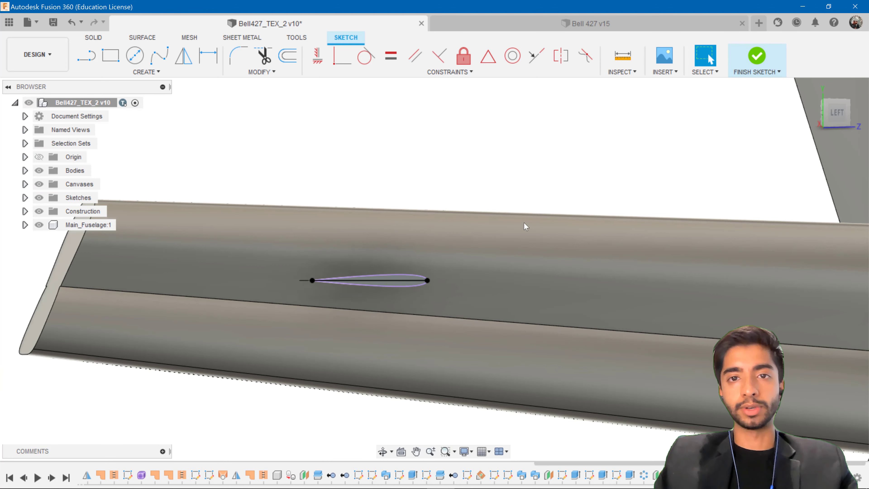
Create a construction plane at an angle of 90 deg through the airfoil's chord line.
shift+middle_drag(446, 305, 506, 312)
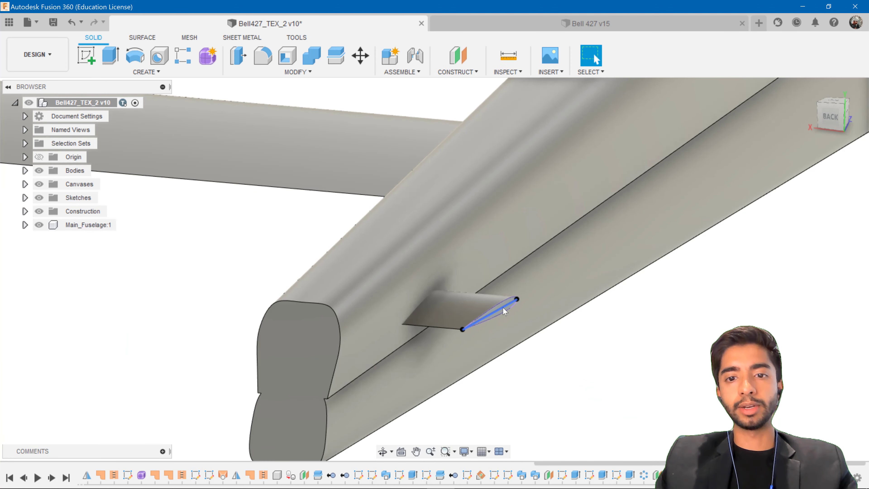
click(457, 72)
click(469, 100)
click(490, 314)
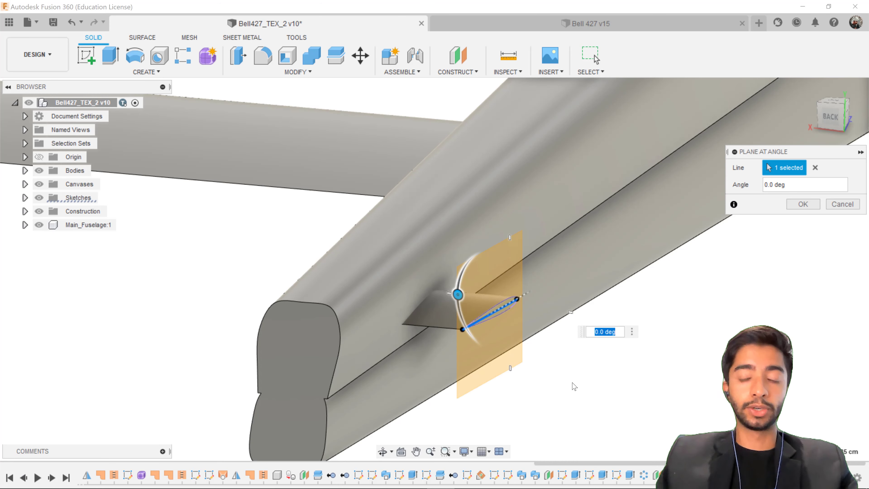
text(90)
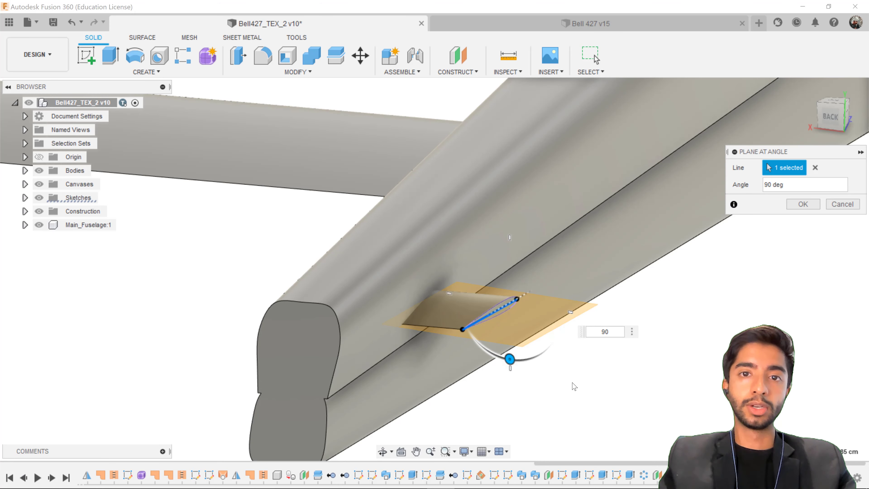
key(Return)
Start a sketch on the new plane and draw a horizontal line level with the mount, spanning the fin's width on the side canvas.
scroll(574, 386, down, 2)
click(86, 56)
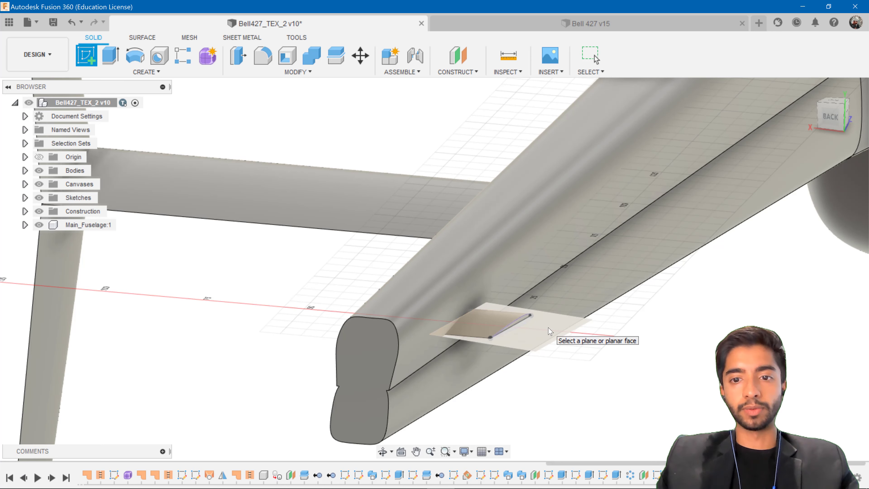
click(548, 328)
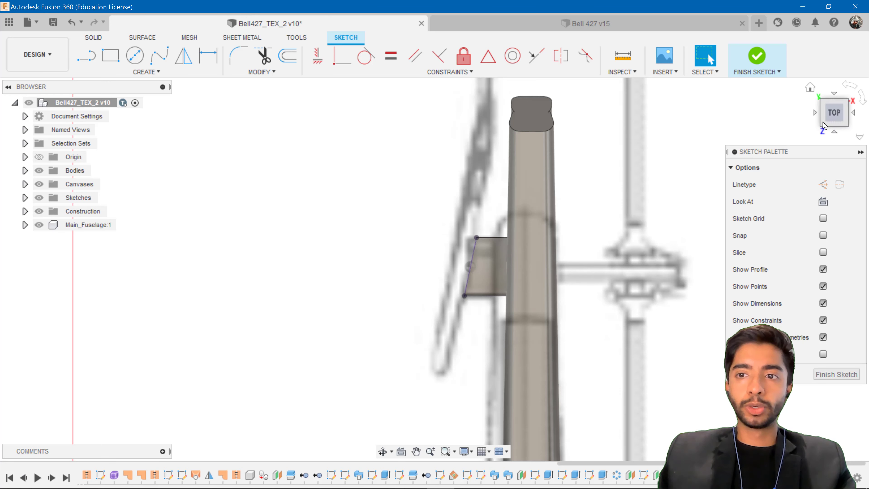
click(834, 132)
click(854, 112)
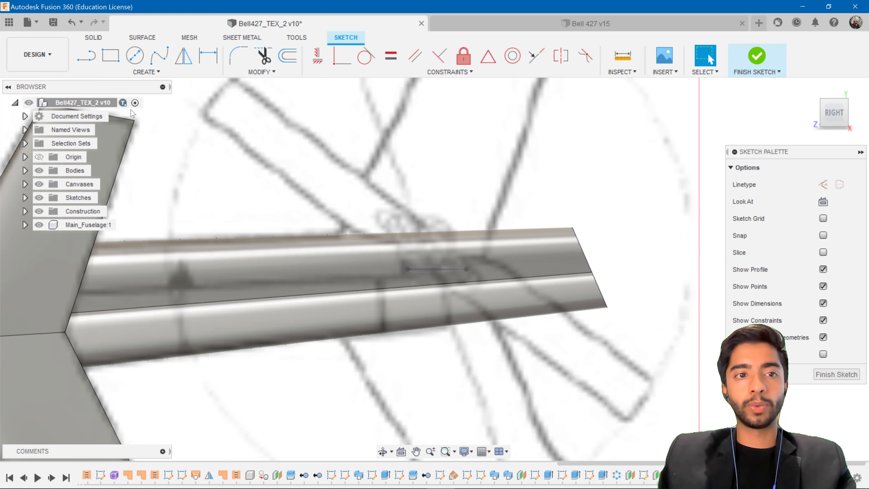
click(86, 56)
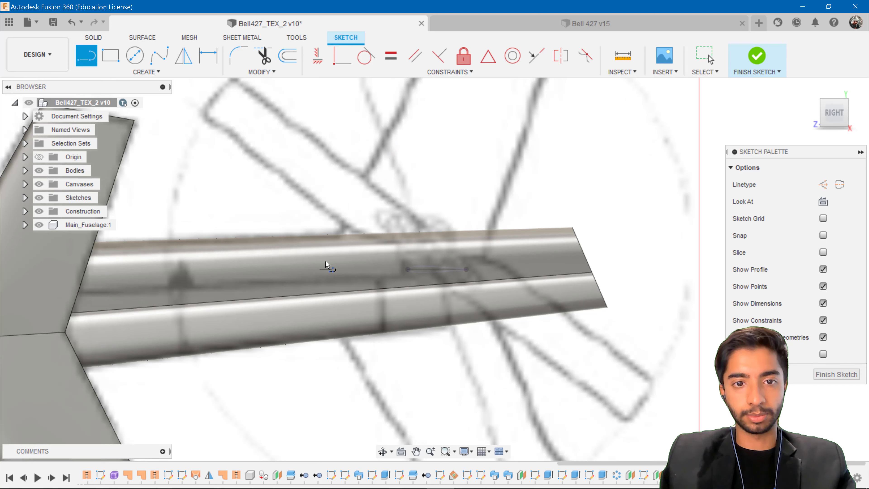
click(326, 274)
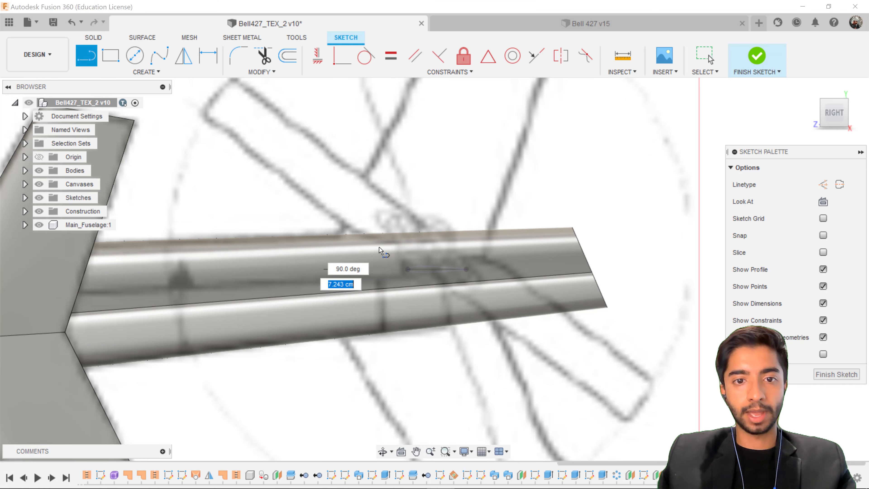
double_click(483, 283)
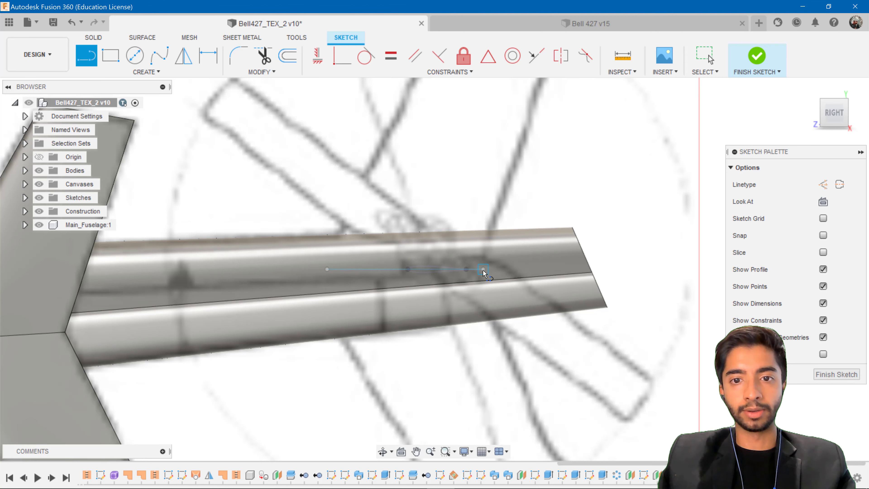
Project the slanted chord line at the mount's end into the current sketch.
click(831, 84)
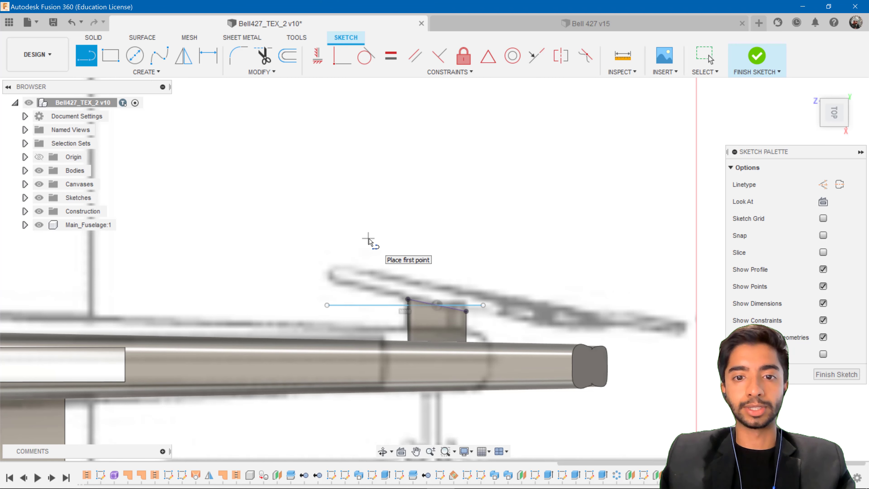
scroll(354, 284, up, 2)
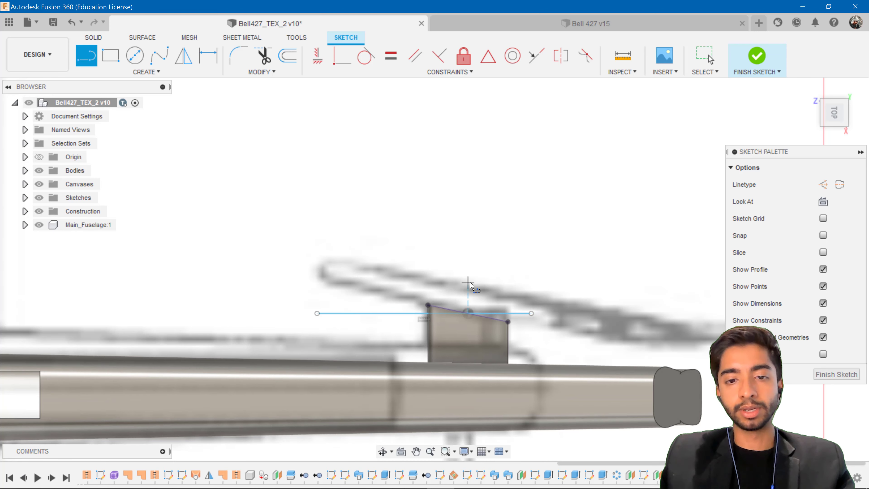
key(Escape)
scroll(456, 261, up, 1)
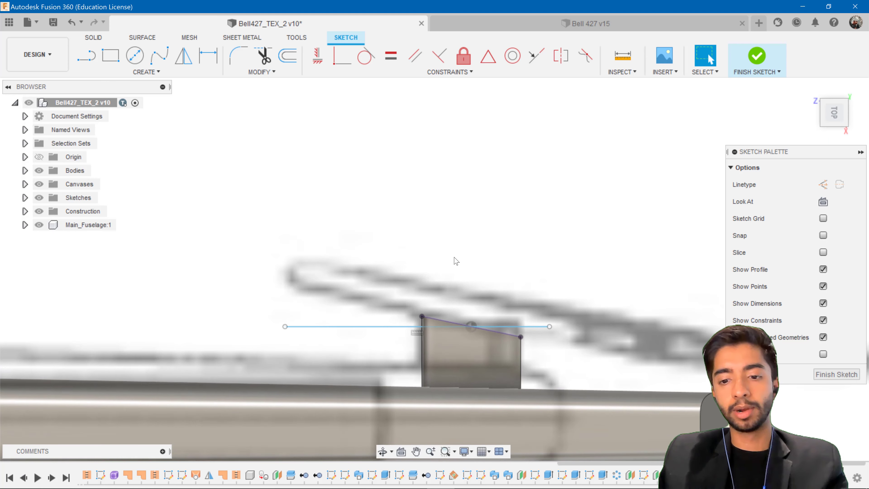
key(p)
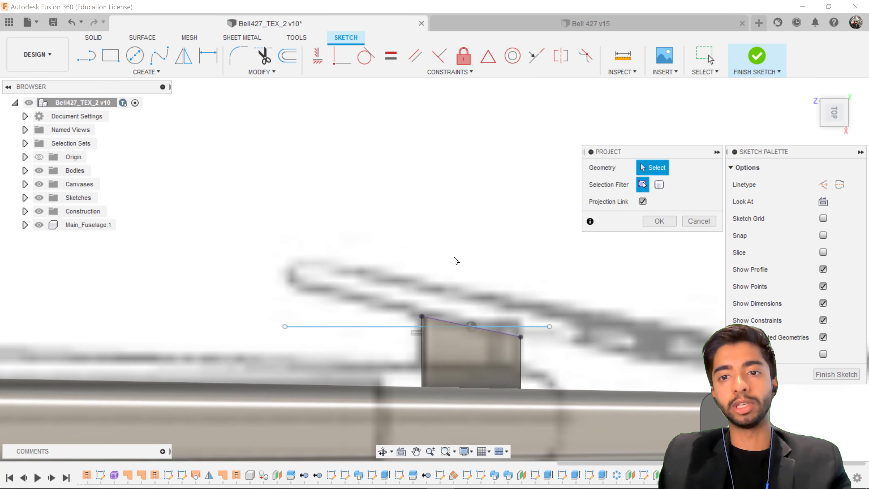
click(484, 328)
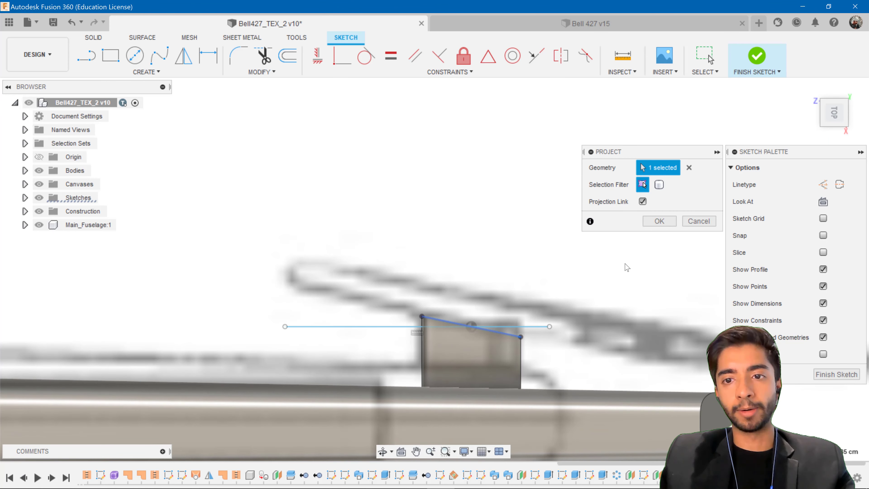
click(659, 222)
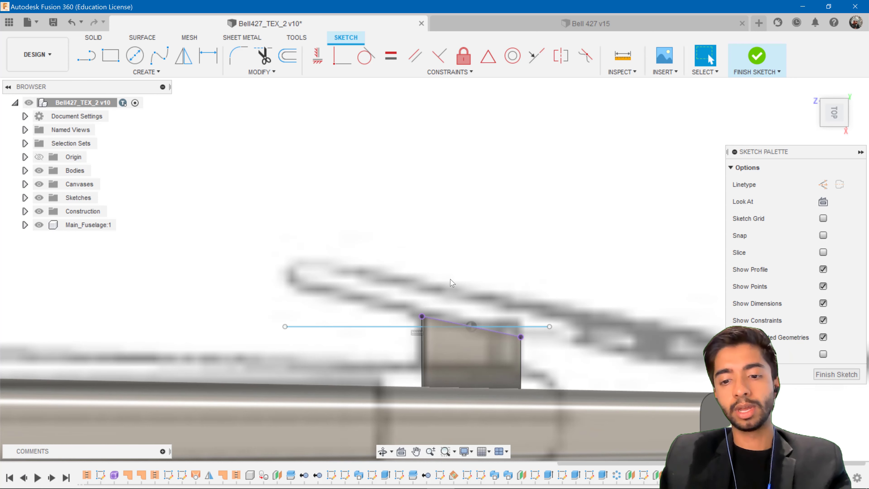
Sketch an angled line about 53.7 cm long from the horizontal line's rear end to above its front end, parallel to the projected chord line.
key(l)
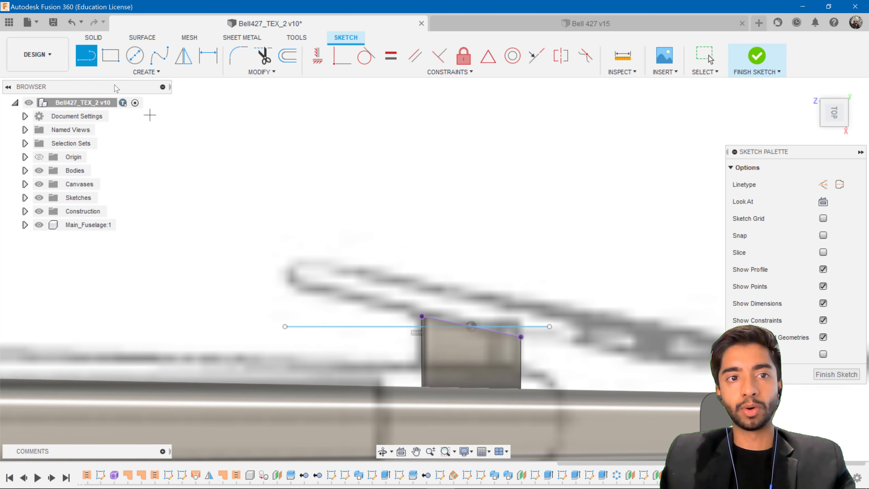
click(549, 327)
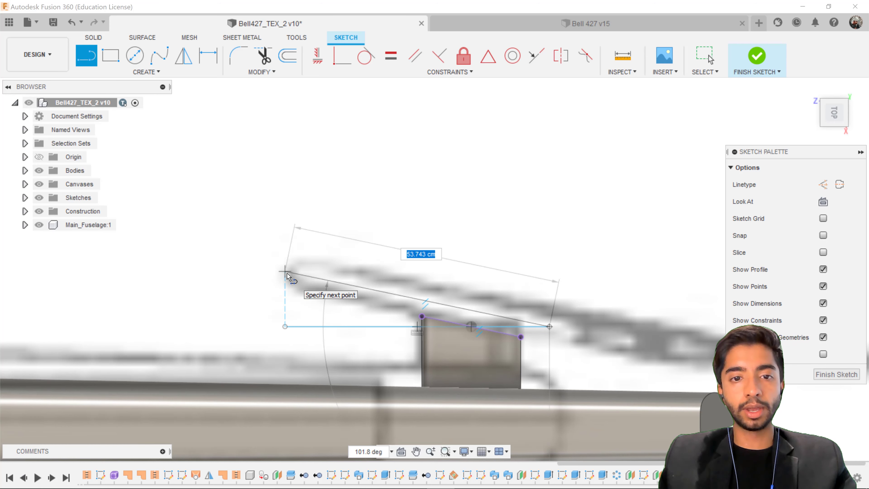
click(285, 272)
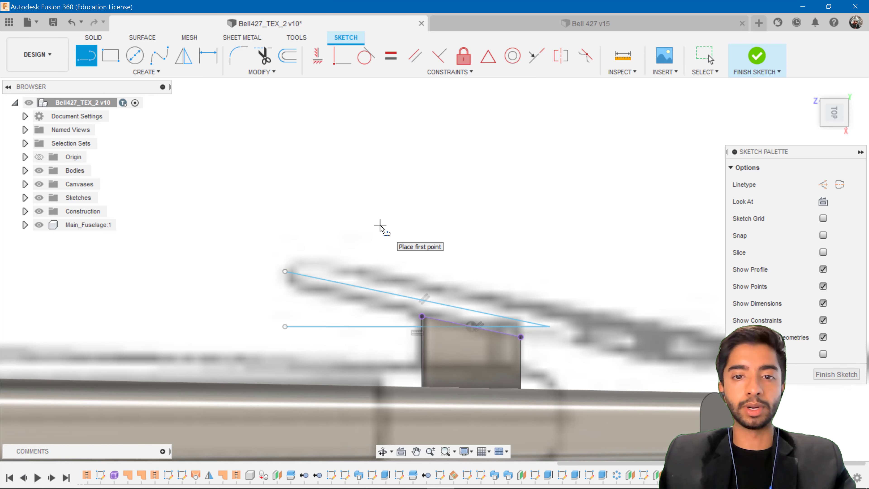
Trim away the front part of the horizontal line up to the projected line at the mount.
key(t)
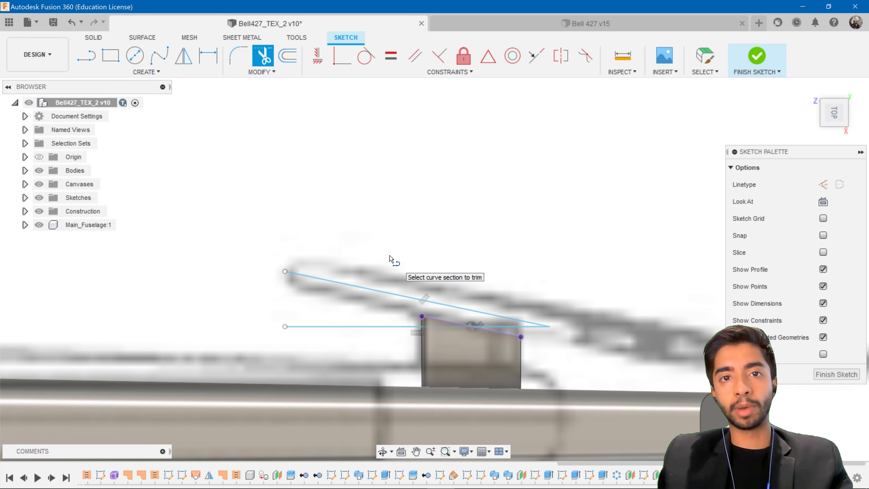
click(363, 327)
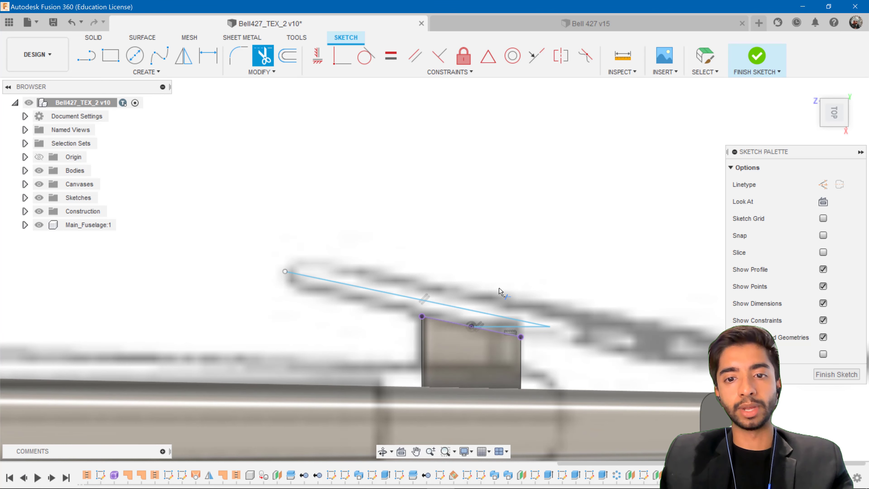
click(494, 329)
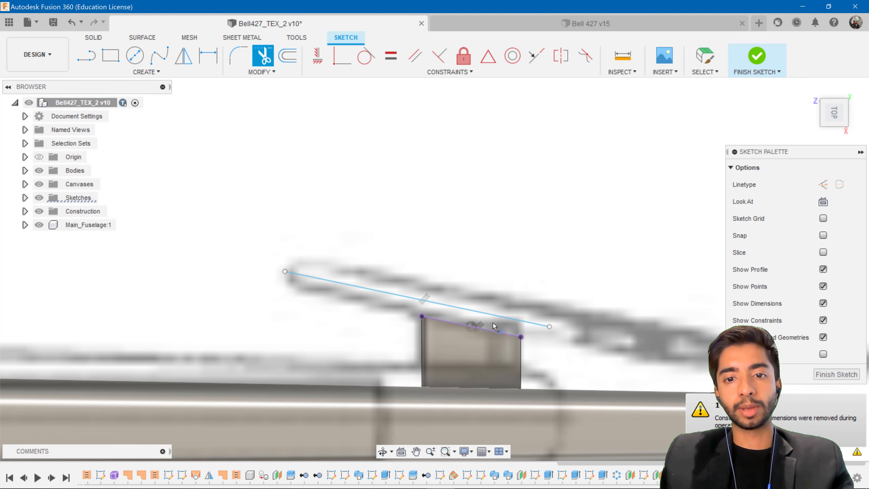
key(ctrl+z)
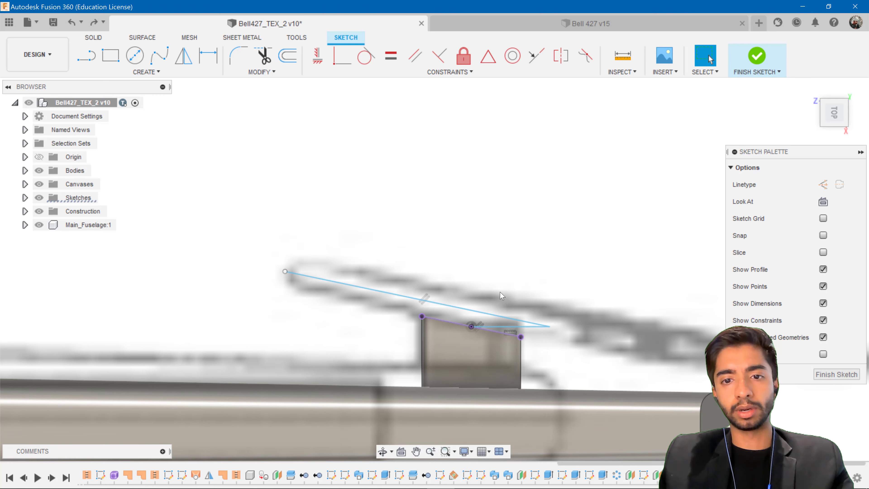
Convert the angled chord line and the remaining horizontal segment to construction lines.
click(367, 289)
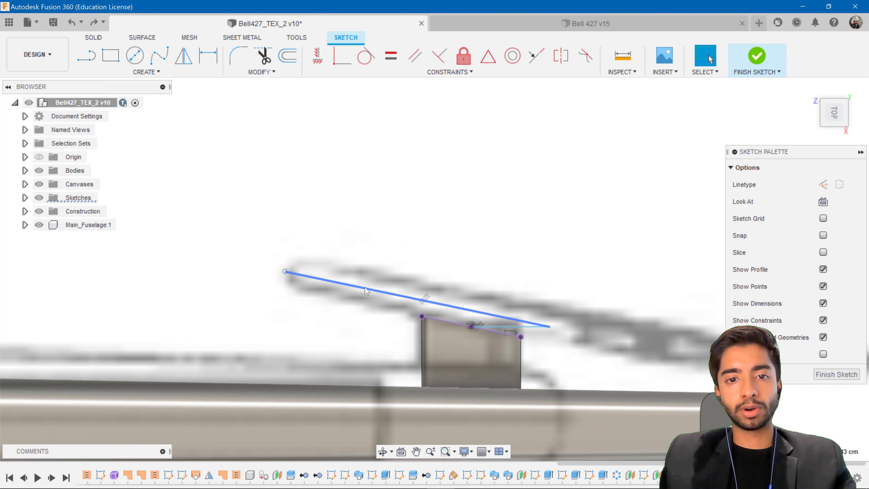
ctrl+click(506, 327)
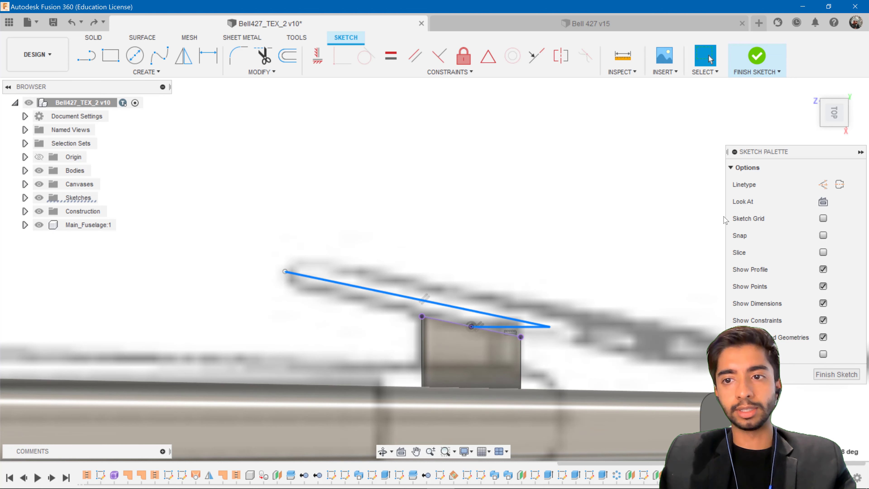
click(824, 185)
click(487, 221)
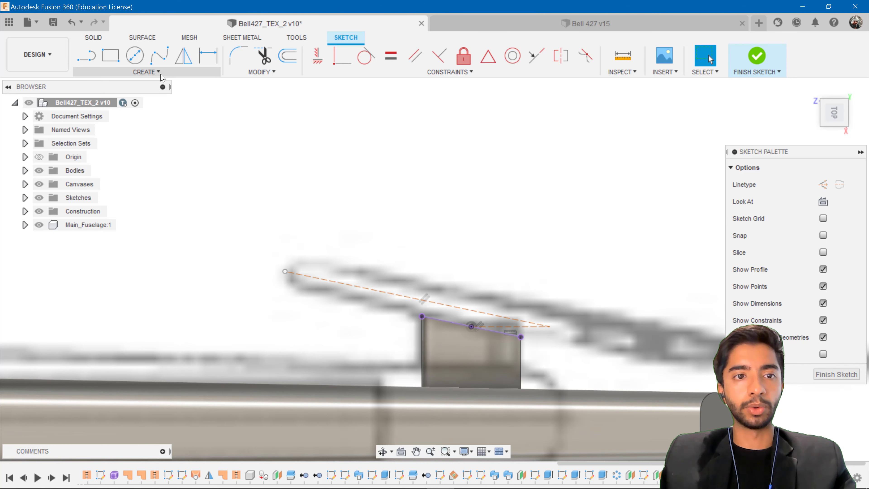
Draw a four-point control point spline for the airfoil's upper half, from the chord line's front end to its rear end.
click(146, 72)
mouse_move(147, 171)
click(208, 185)
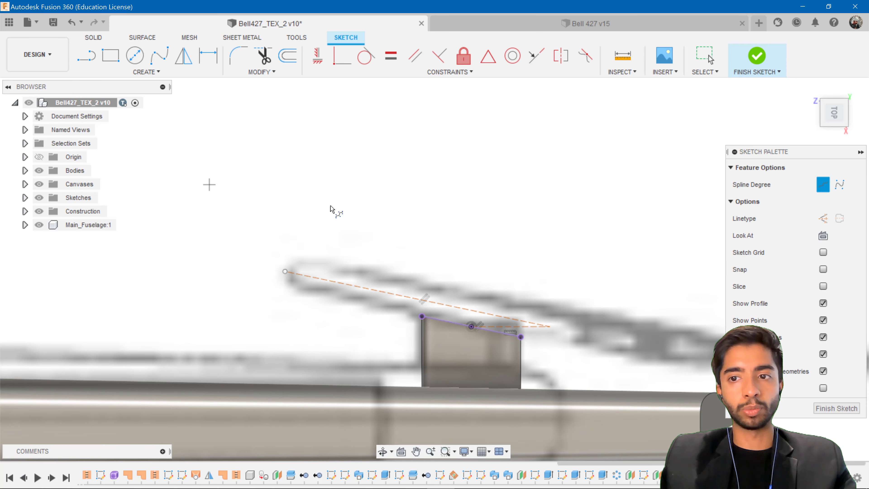
click(284, 271)
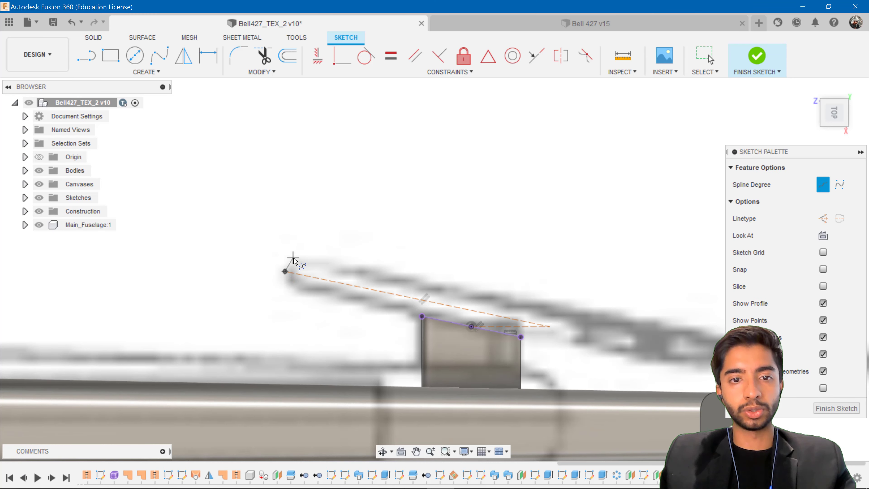
click(291, 258)
click(338, 271)
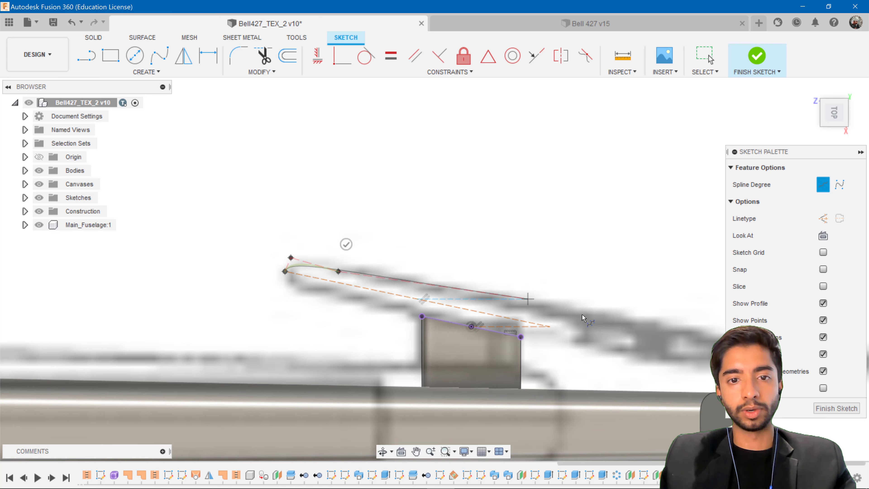
double_click(550, 326)
key(Escape)
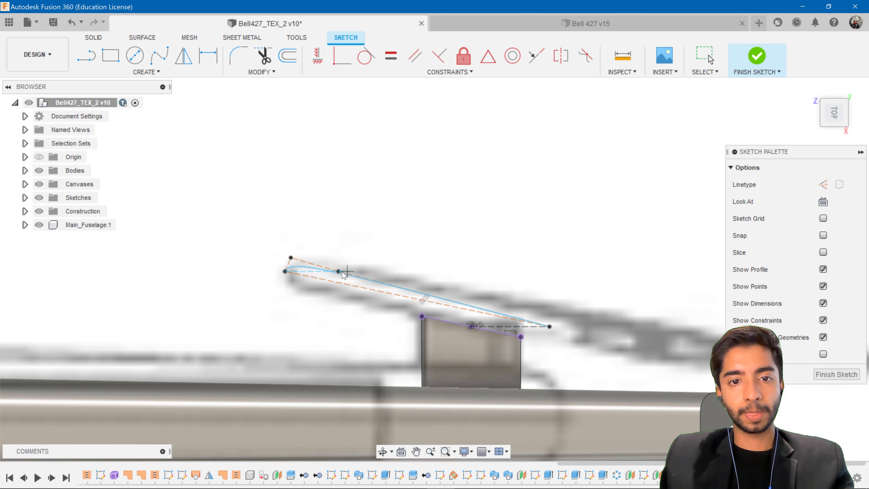
Mirror the spline about the angled chord line to close the airfoil profile, and finish the sketch.
click(192, 63)
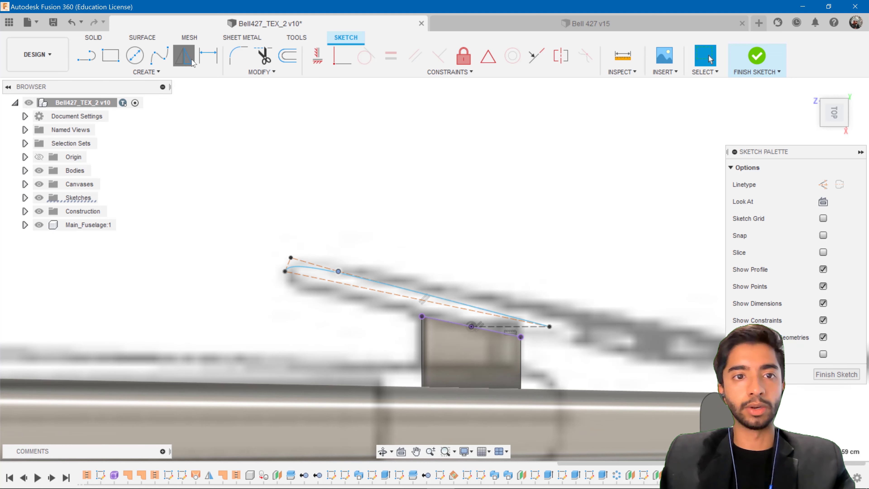
click(327, 273)
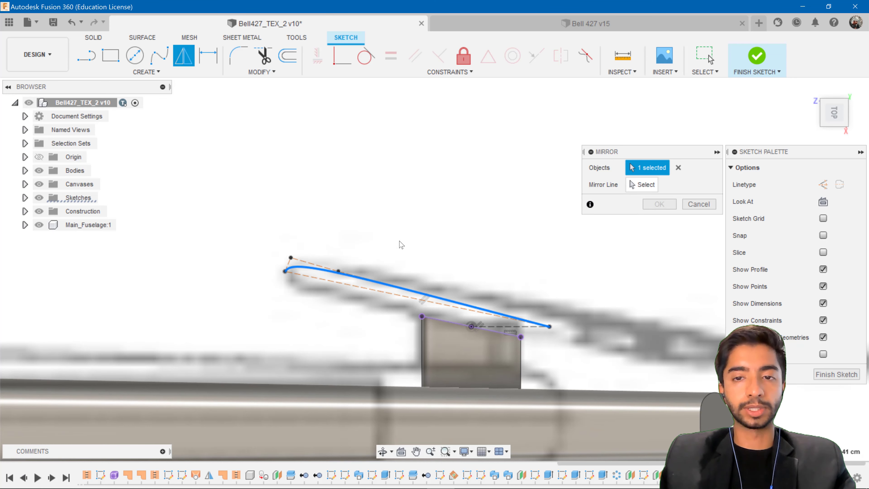
click(328, 281)
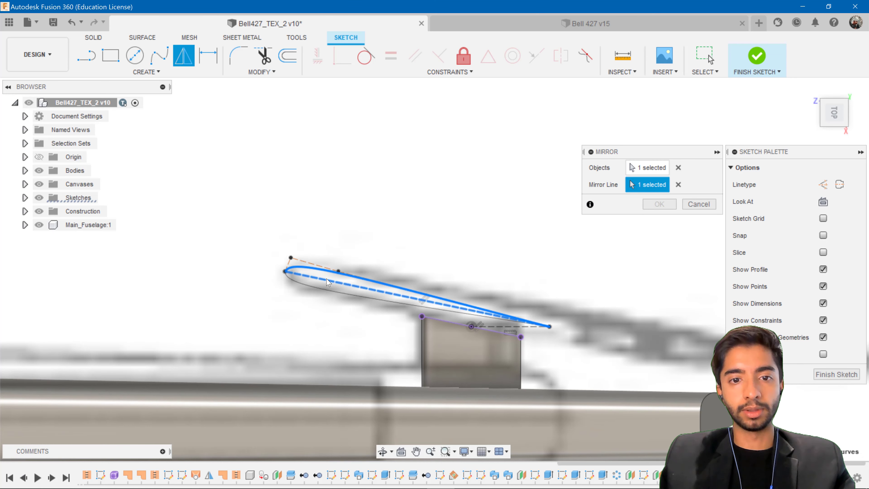
click(651, 204)
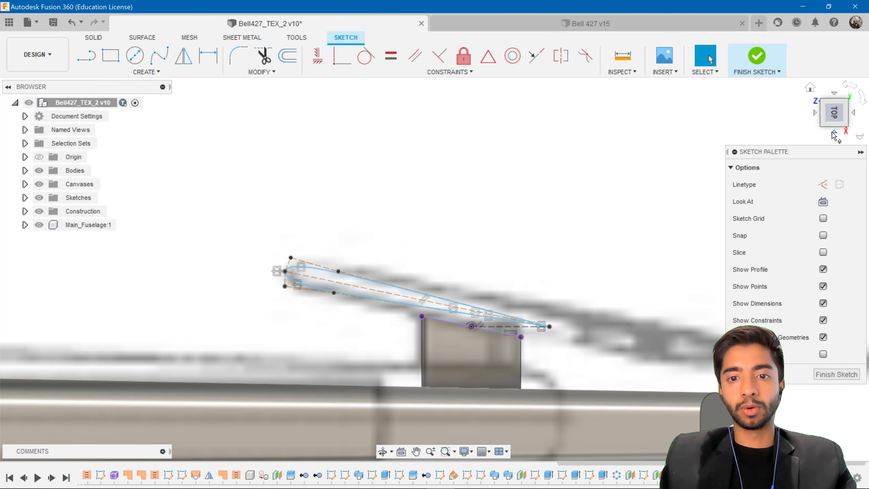
click(834, 133)
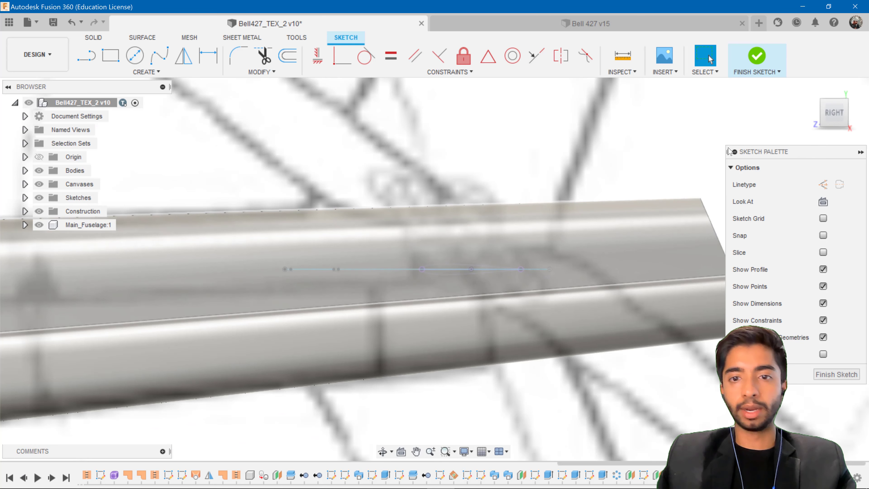
click(828, 102)
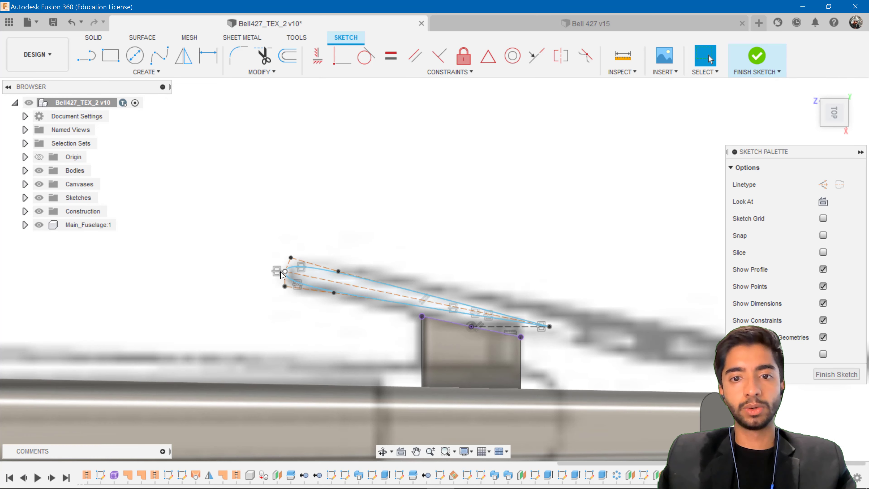
scroll(565, 290, down, 2)
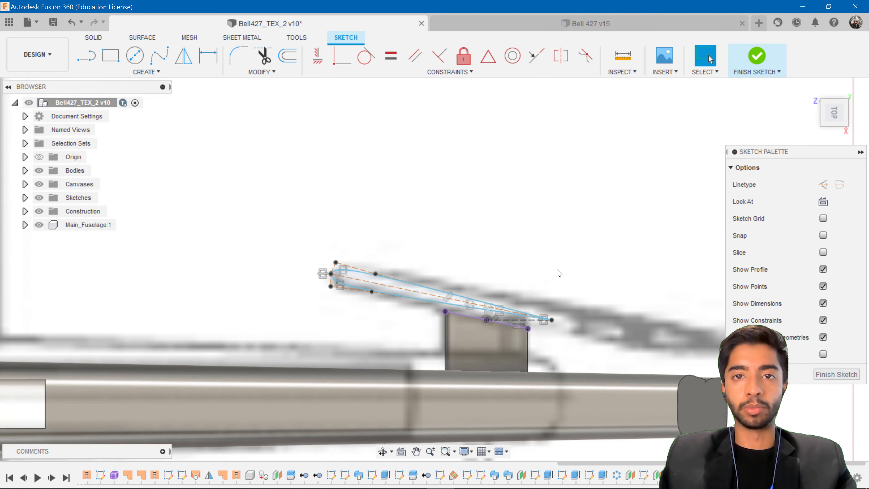
click(756, 58)
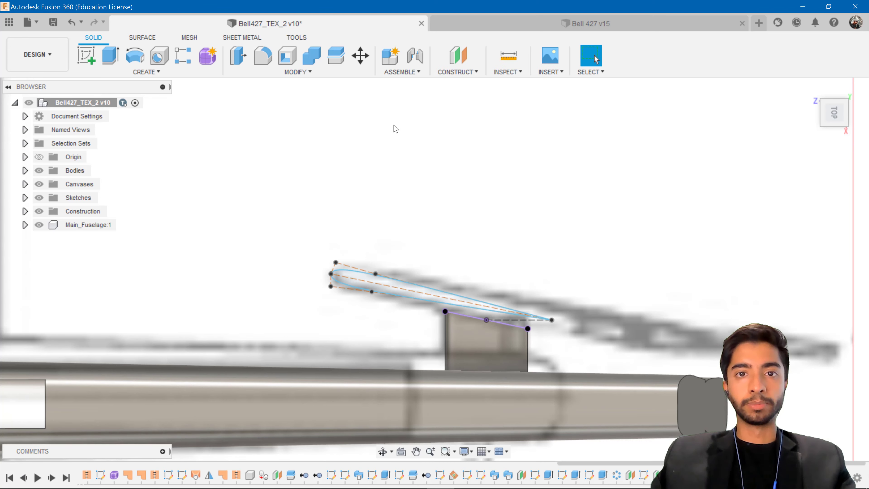
Create a construction plane at an angle of 0 deg through the new airfoil's chord line.
click(451, 72)
click(456, 98)
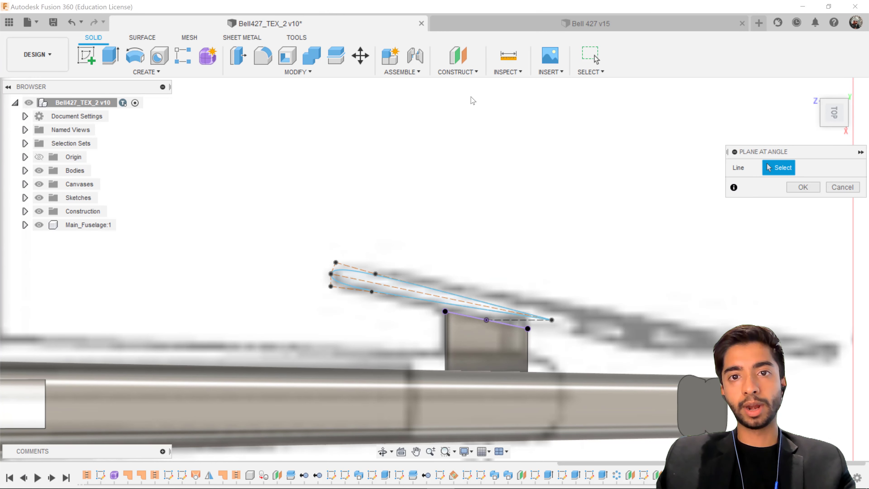
click(411, 291)
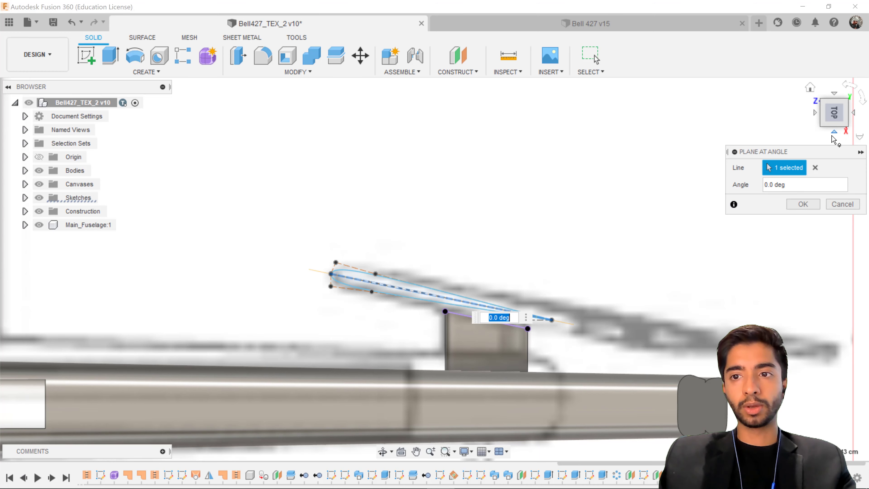
shift+middle_drag(504, 258, 514, 242)
scroll(501, 207, down, 8)
middle_drag(501, 163, 339, 410)
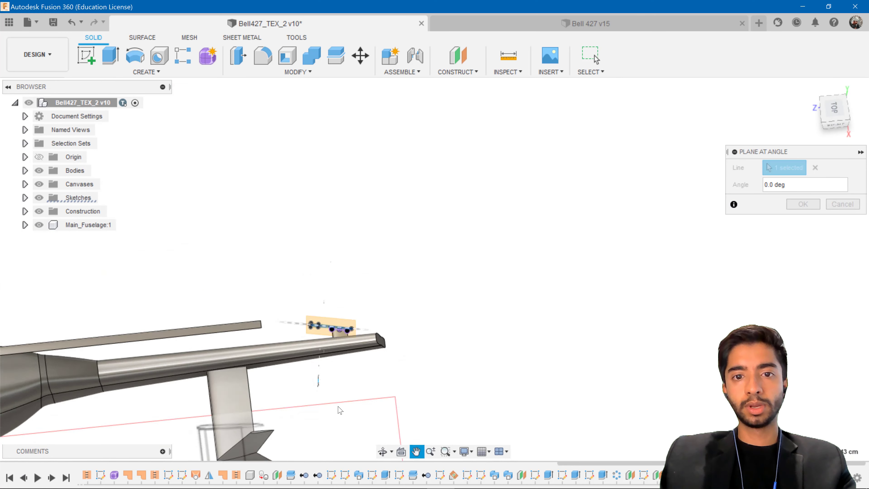
shift+middle_drag(323, 331, 303, 315)
scroll(304, 319, up, 10)
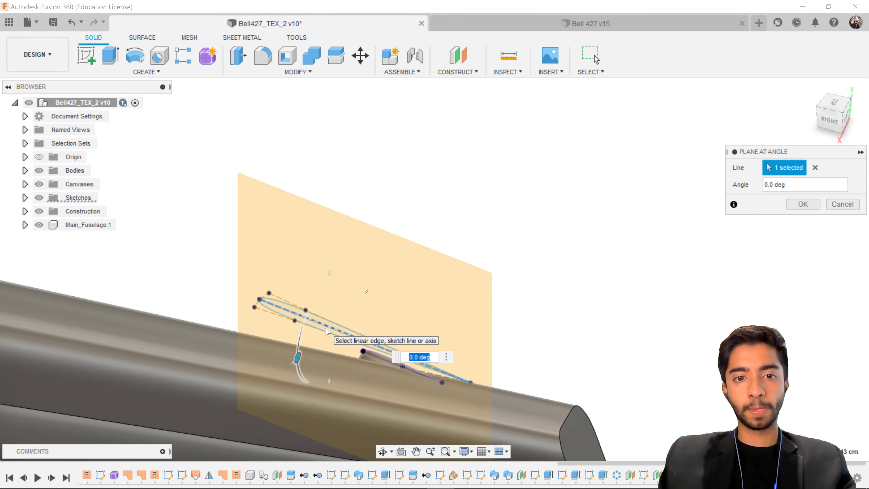
click(803, 204)
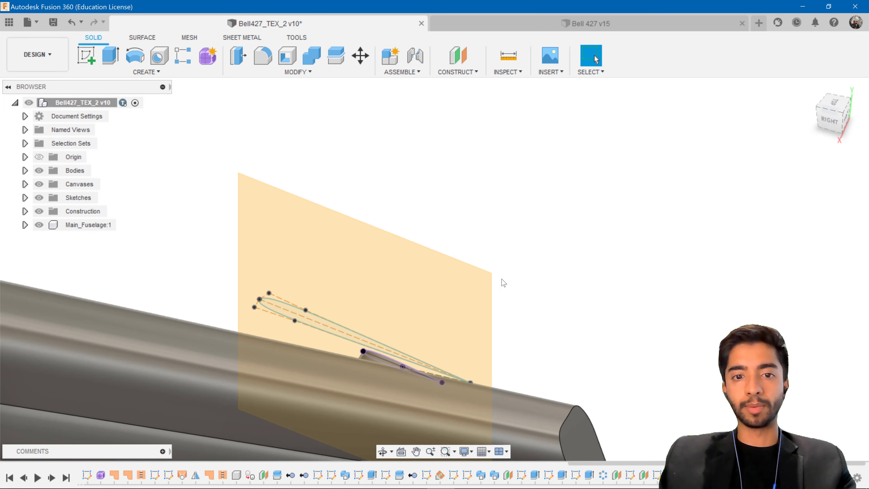
Start a sketch on the new upright plane and project the airfoil's chord line into it.
scroll(500, 279, down, 5)
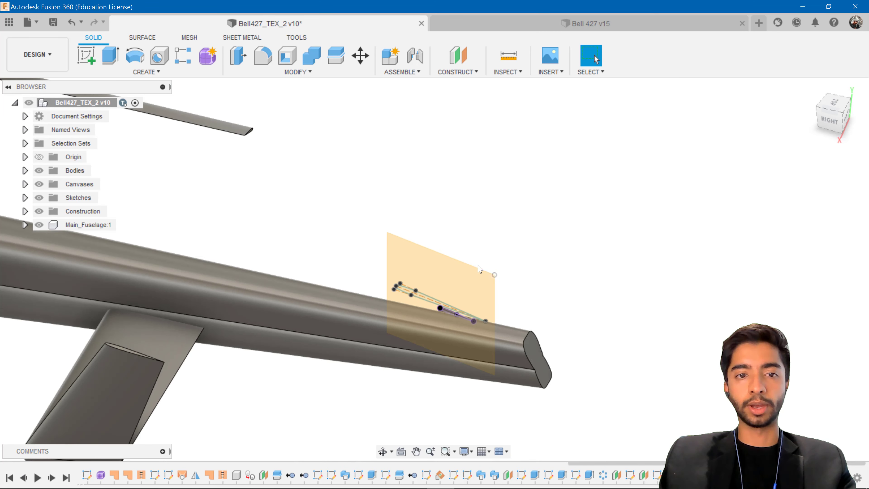
click(91, 61)
click(451, 265)
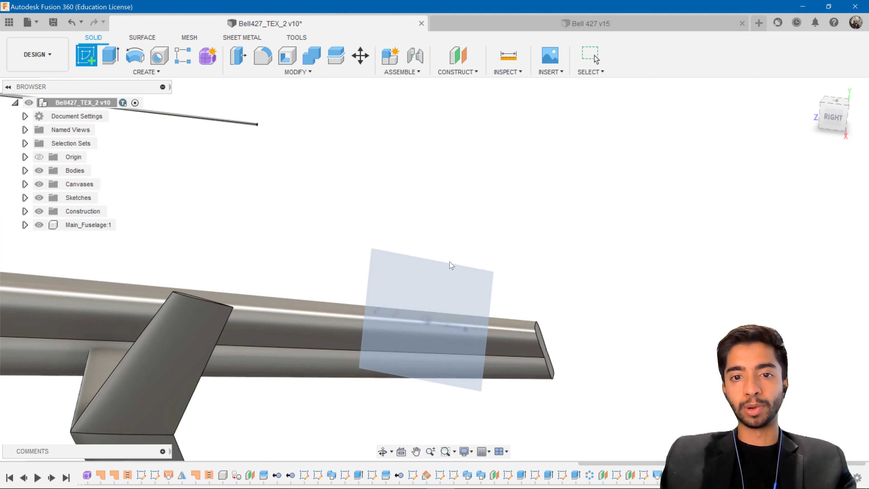
scroll(441, 317, up, 3)
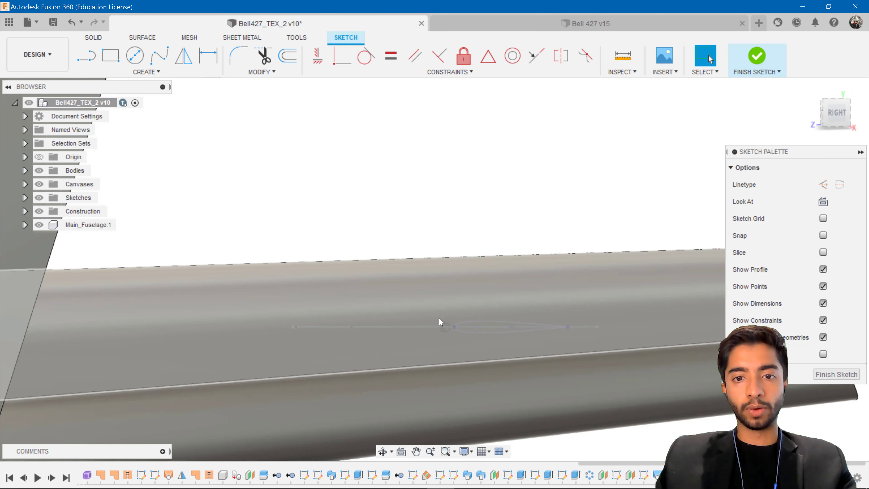
scroll(441, 318, down, 3)
mouse_move(441, 320)
shift+middle_down()
mouse_move(428, 337)
mouse_move(407, 337)
shift+middle_up()
scroll(407, 338, up, 3)
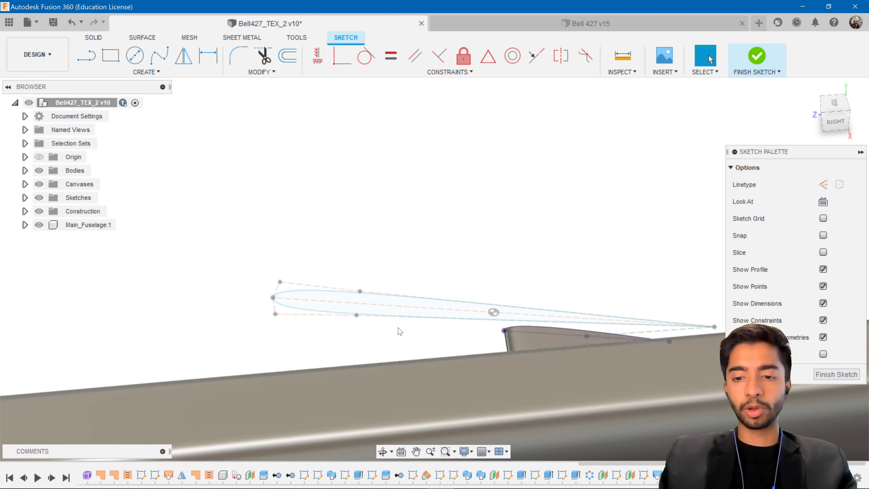
key(p)
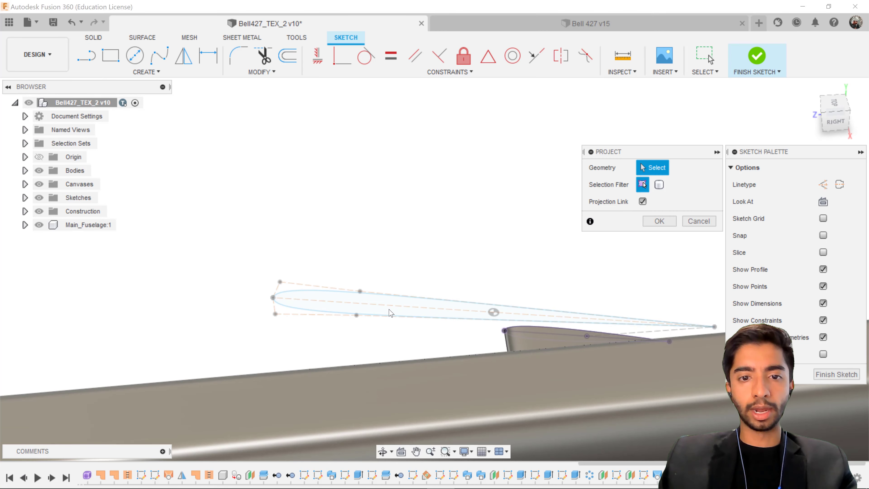
click(379, 305)
scroll(406, 343, down, 2)
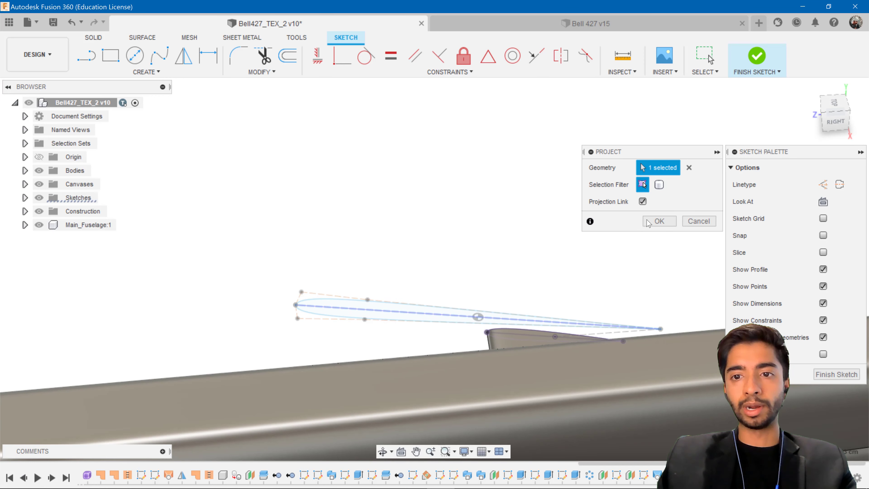
click(657, 222)
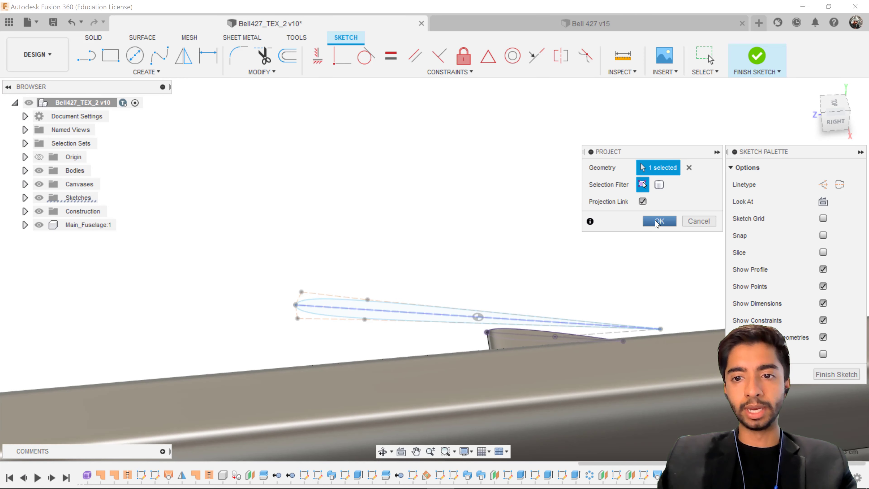
Draw the fin's upper leading edge as a line about 145 cm long, from the chord line's front end to the canvas fin's upper front corner.
click(840, 124)
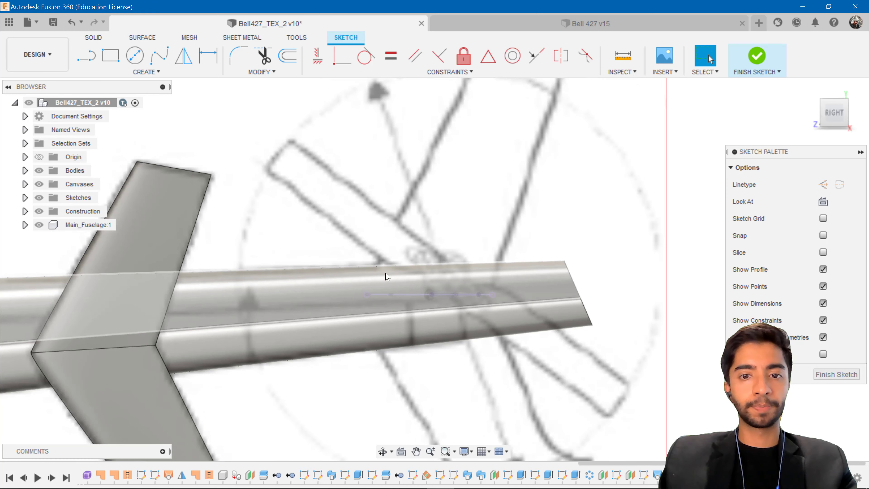
click(88, 57)
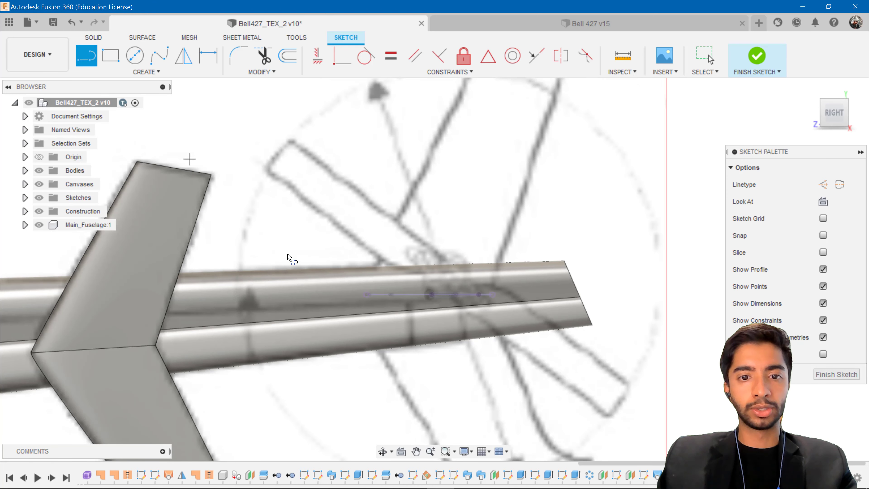
shift+middle_drag(368, 297, 369, 334)
scroll(367, 290, up, 6)
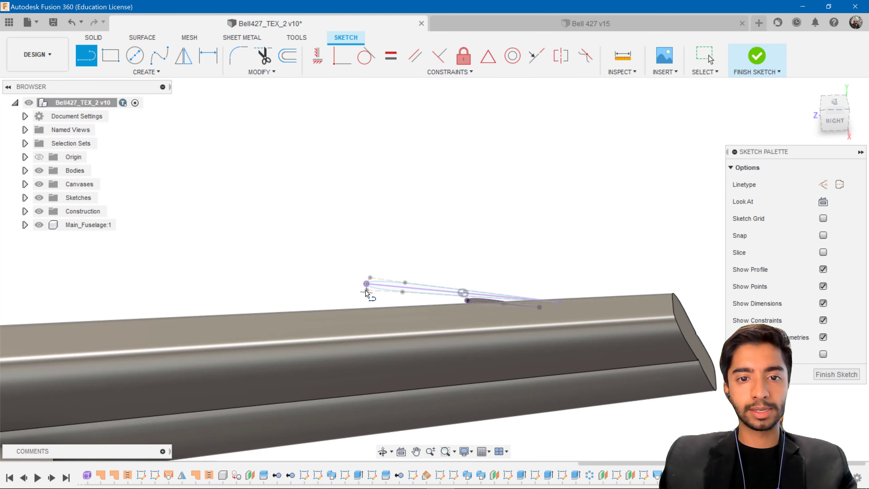
click(368, 277)
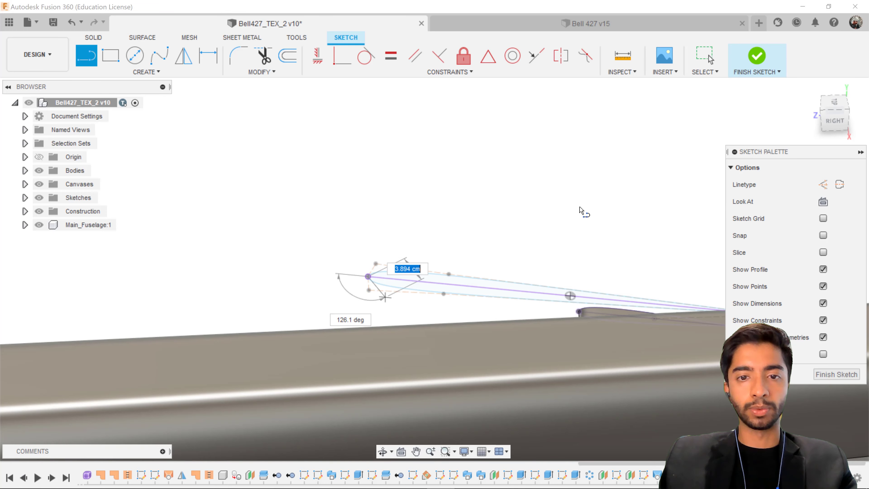
click(838, 124)
scroll(427, 219, down, 8)
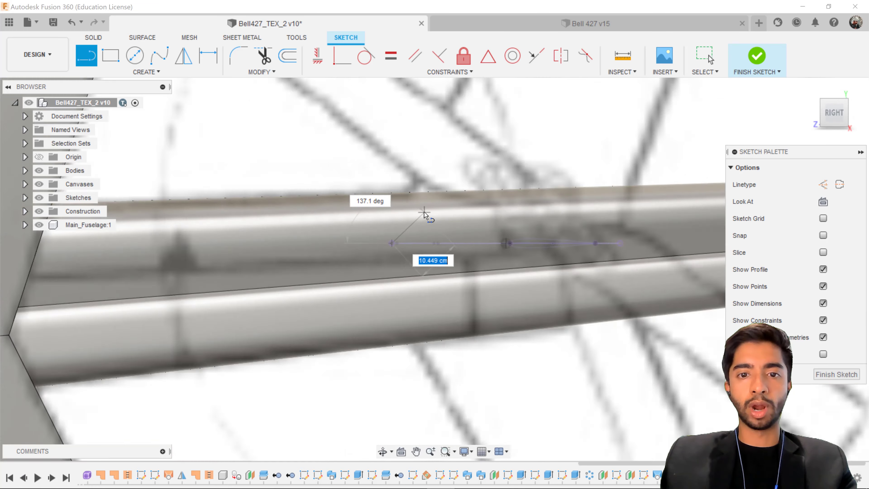
middle_drag(406, 220, 336, 312)
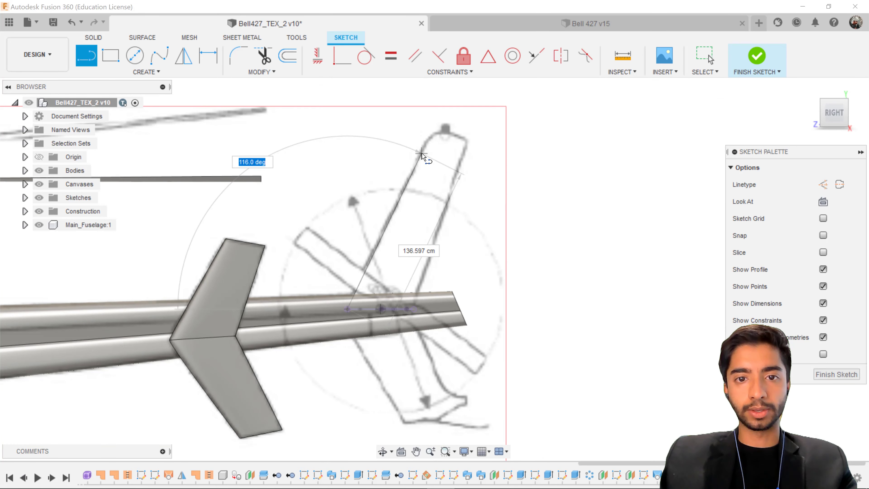
scroll(424, 151, up, 4)
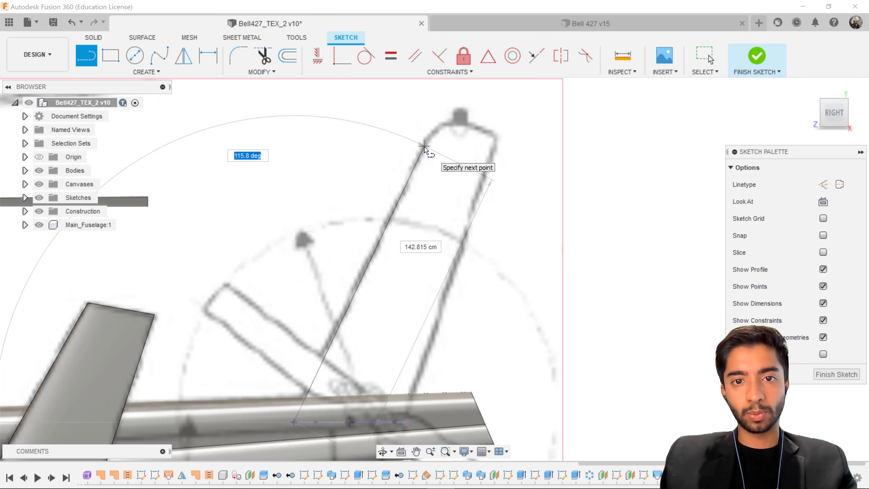
click(425, 147)
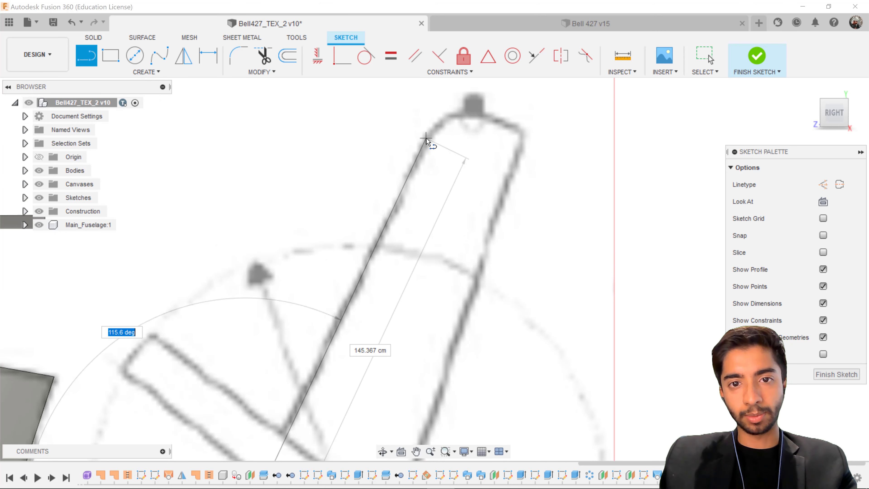
Draw the lower leading edge line from the chord line's front end down to the canvas fin's bottom front corner.
scroll(430, 206, down, 3)
scroll(427, 229, down, 3)
middle_drag(401, 326, 379, 288)
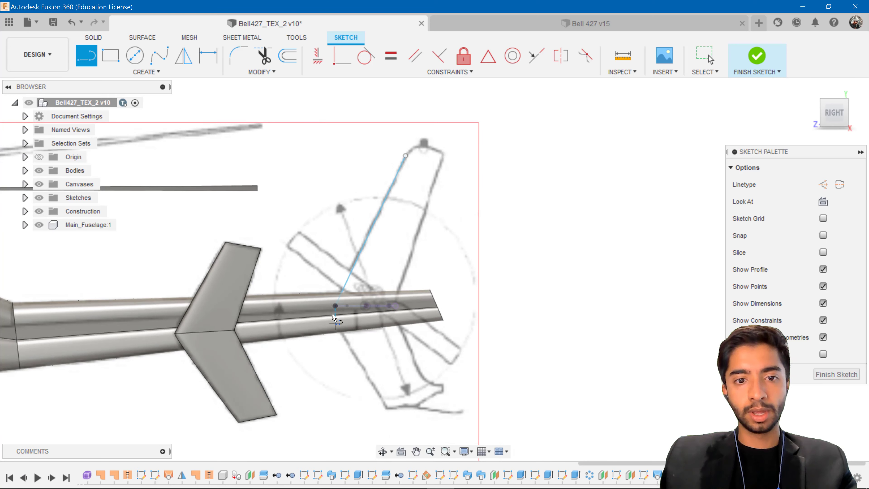
click(335, 306)
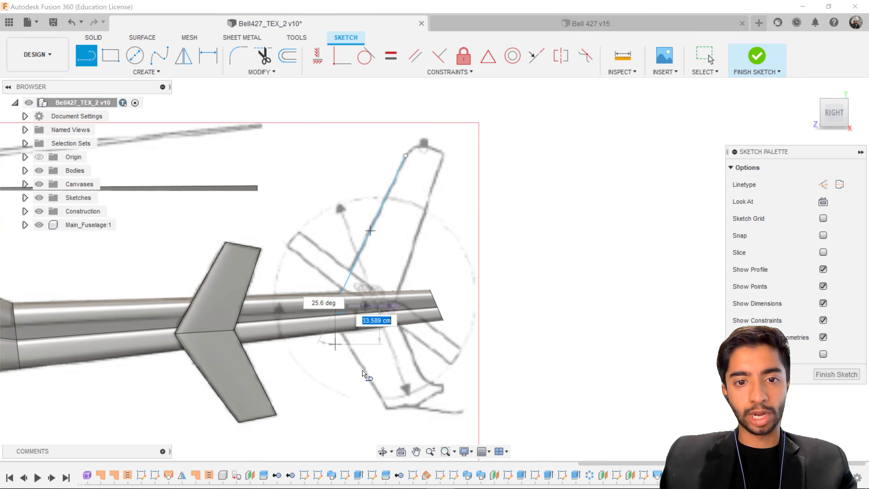
click(387, 412)
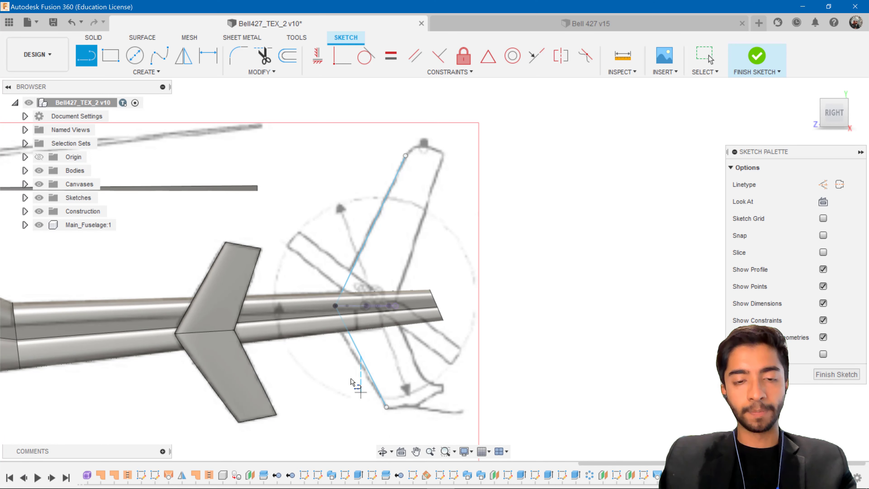
scroll(351, 386, up, 3)
key(Escape)
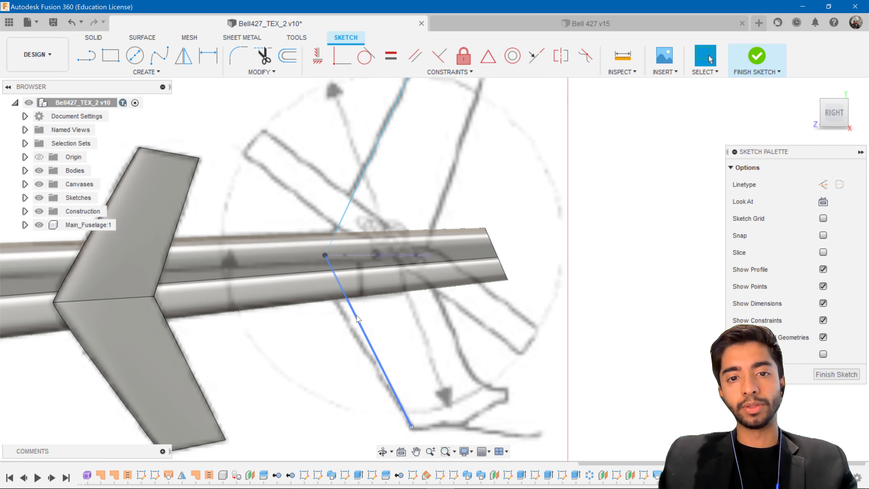
scroll(319, 247, up, 8)
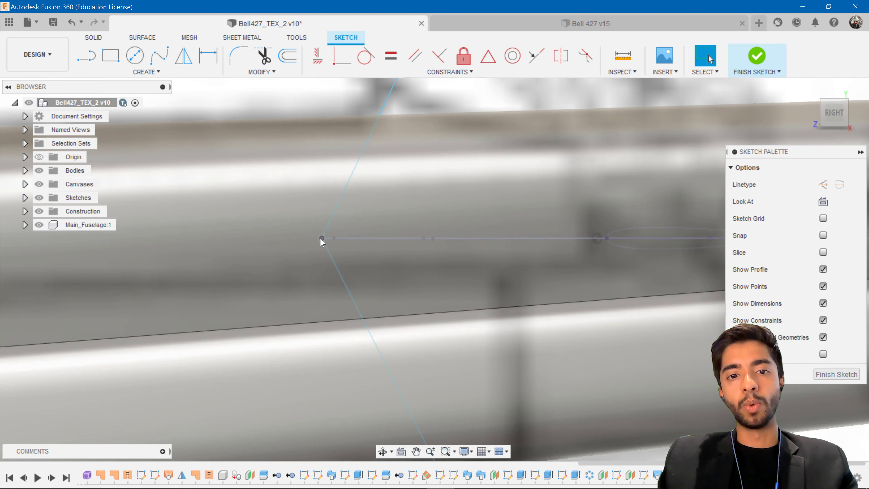
scroll(324, 239, down, 3)
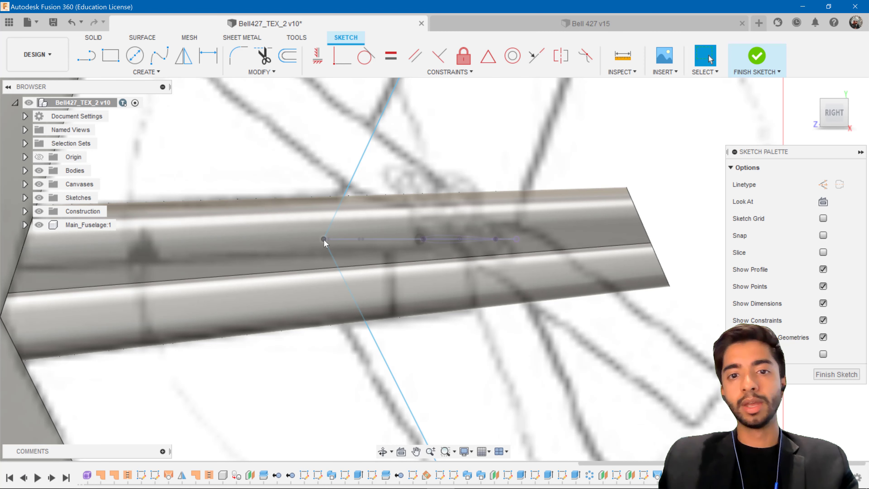
scroll(325, 243, down, 5)
scroll(435, 284, down, 2)
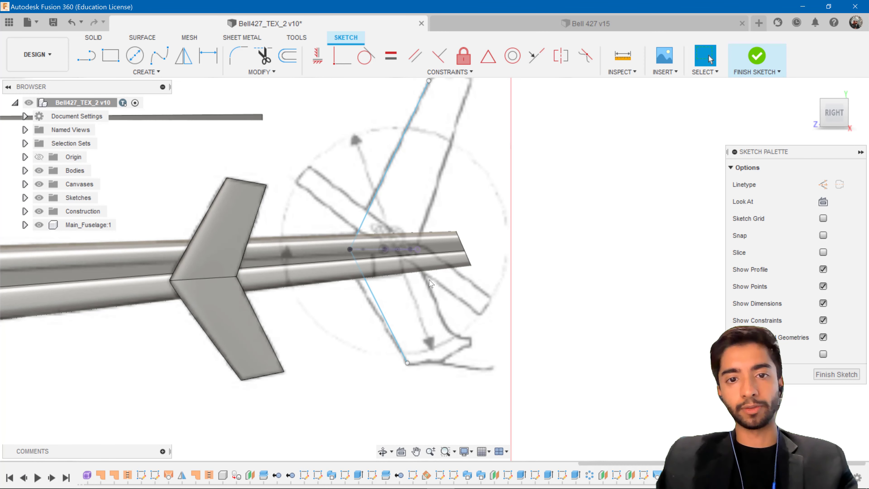
Draw the upper trailing edge, about 138 cm long, from the chord line's rear end to the fin's upper rear corner, level with the front corner.
scroll(435, 301, down, 2)
scroll(438, 198, up, 3)
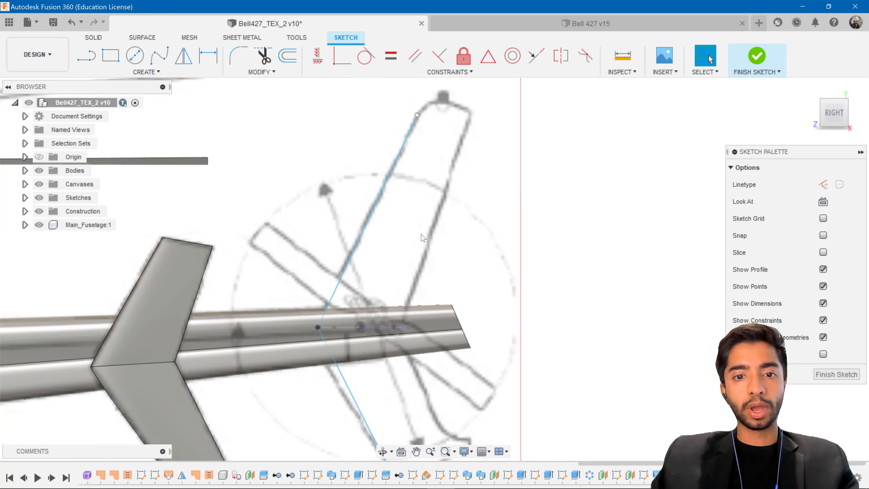
click(86, 56)
shift+middle_drag(409, 330, 411, 361)
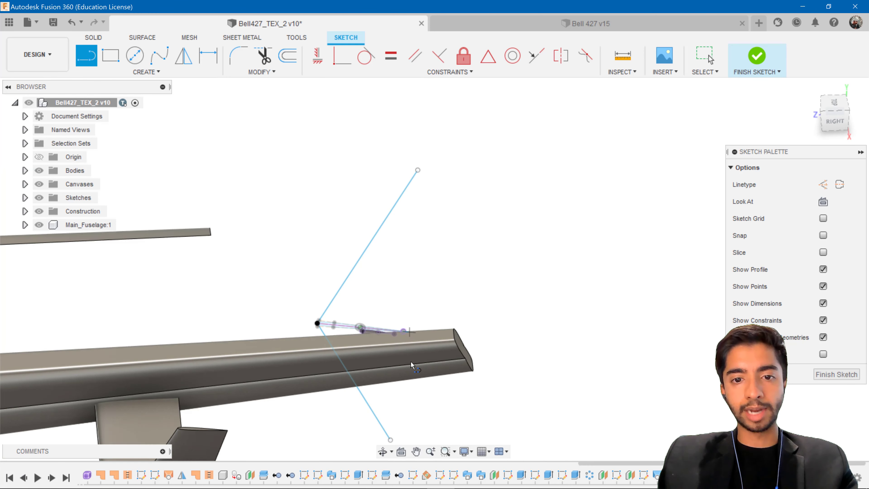
scroll(404, 334, up, 6)
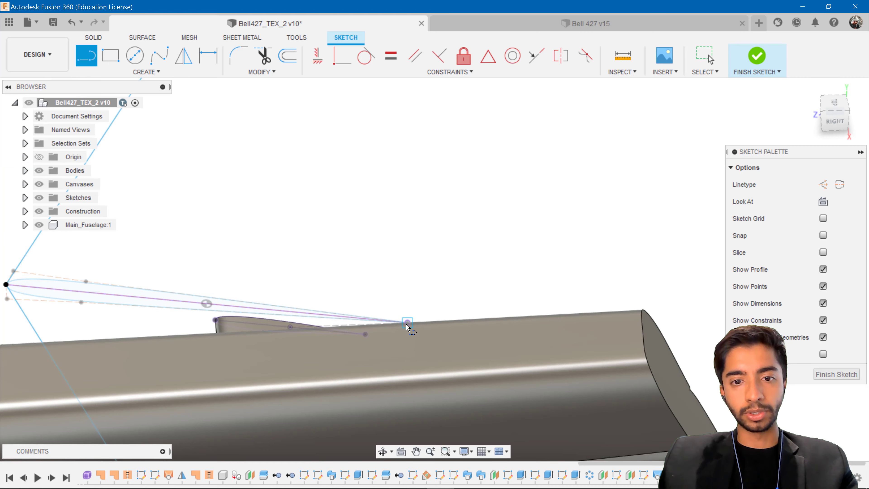
click(407, 323)
click(835, 122)
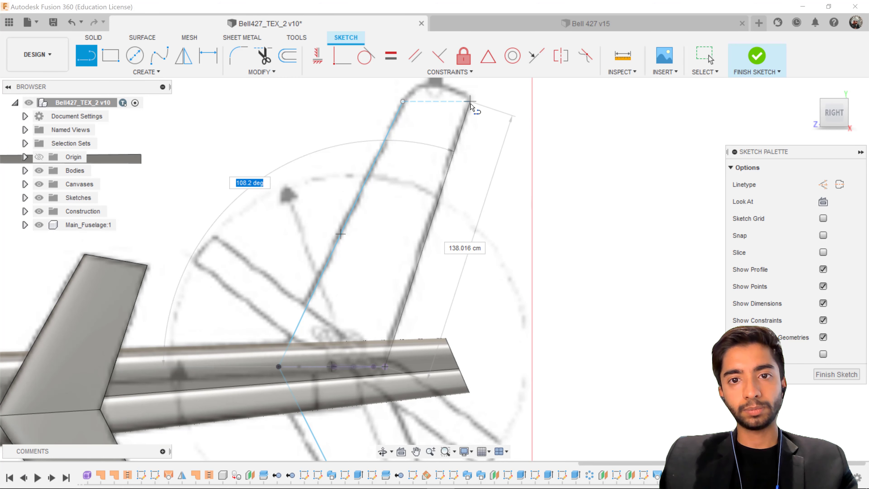
click(470, 101)
Draw the lower trailing edge, about 67 cm long, from the chord line's rear end down to where the canvas outline starts to curve.
scroll(468, 229, down, 3)
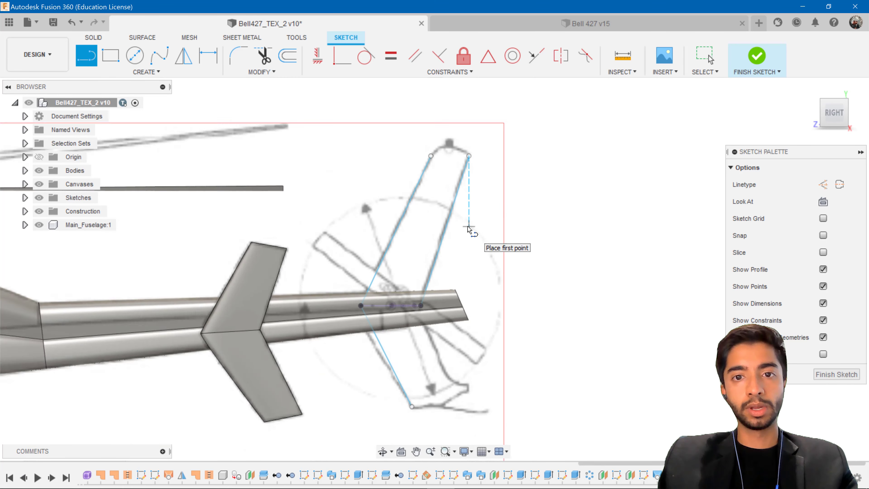
scroll(424, 320, up, 2)
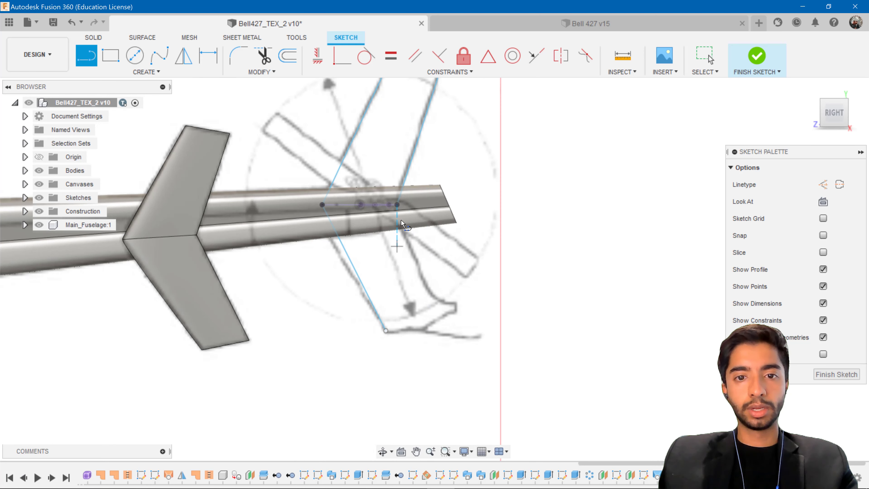
click(398, 205)
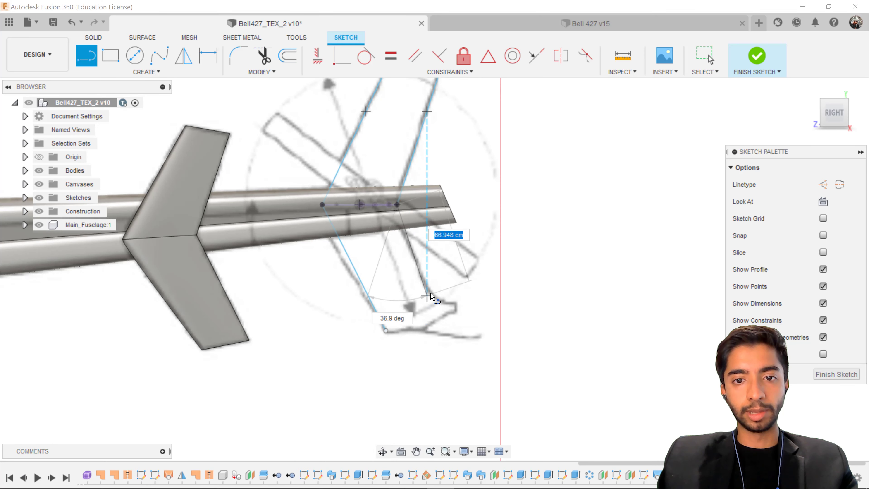
click(429, 291)
scroll(428, 291, up, 3)
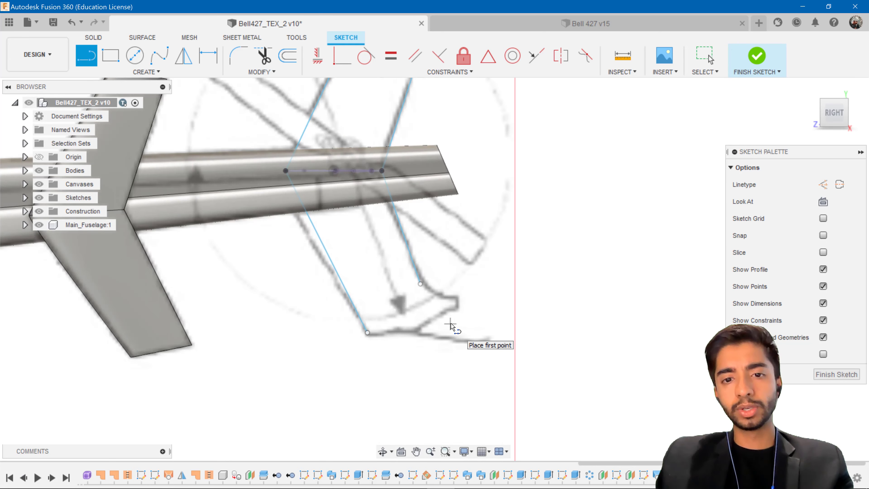
key(Escape)
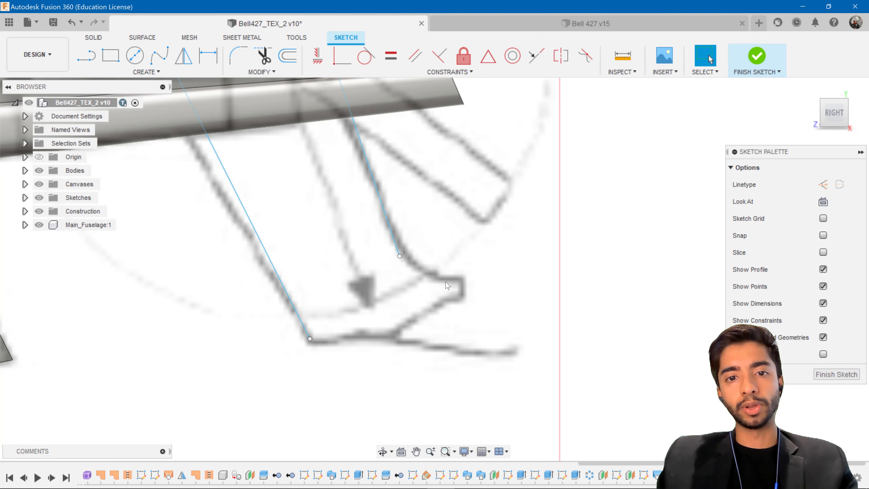
Continue the lower trailing edge with a four-point control point spline to the canvas fin's rear tip, and adjust its second control point to smooth the curve.
scroll(456, 289, down, 1)
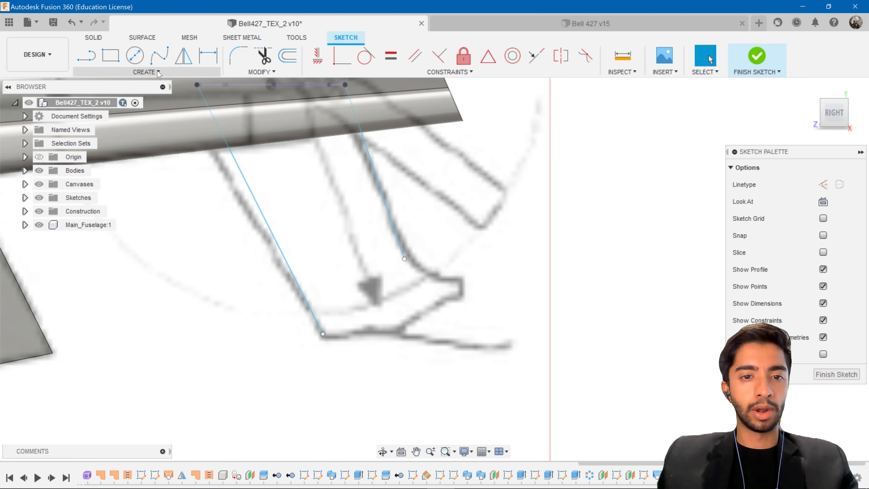
click(156, 78)
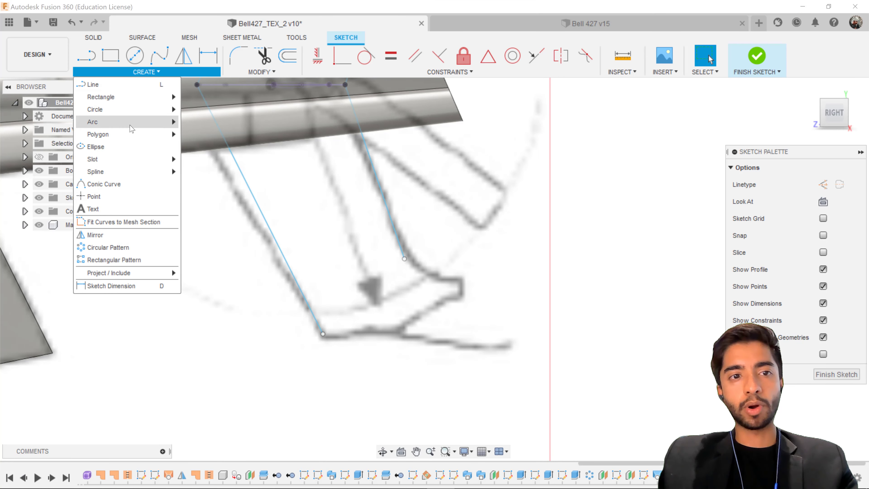
mouse_move(131, 124)
mouse_move(130, 171)
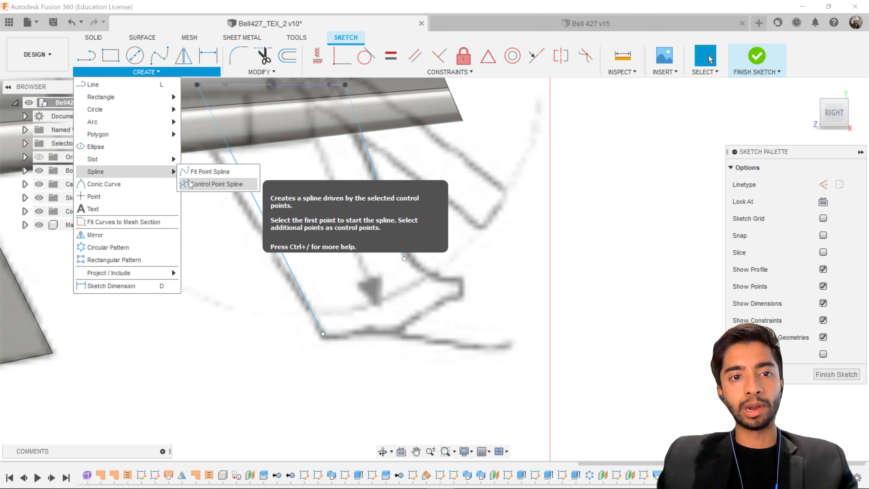
click(213, 183)
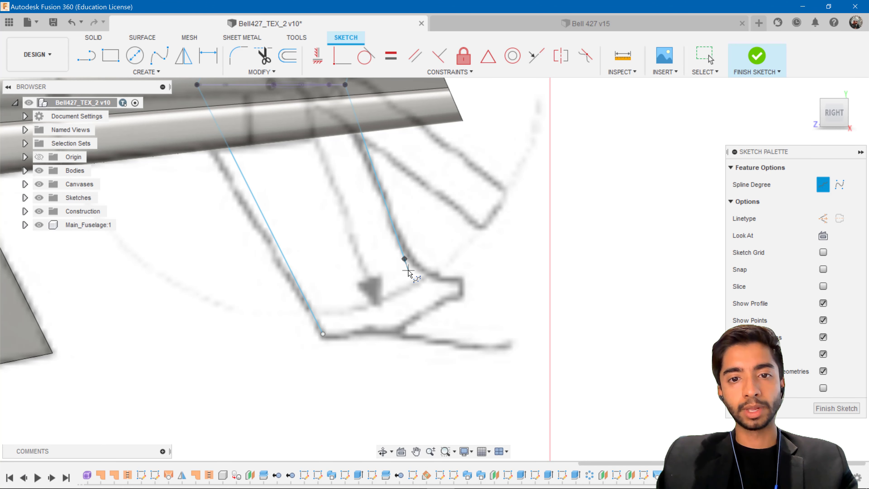
scroll(407, 270, up, 3)
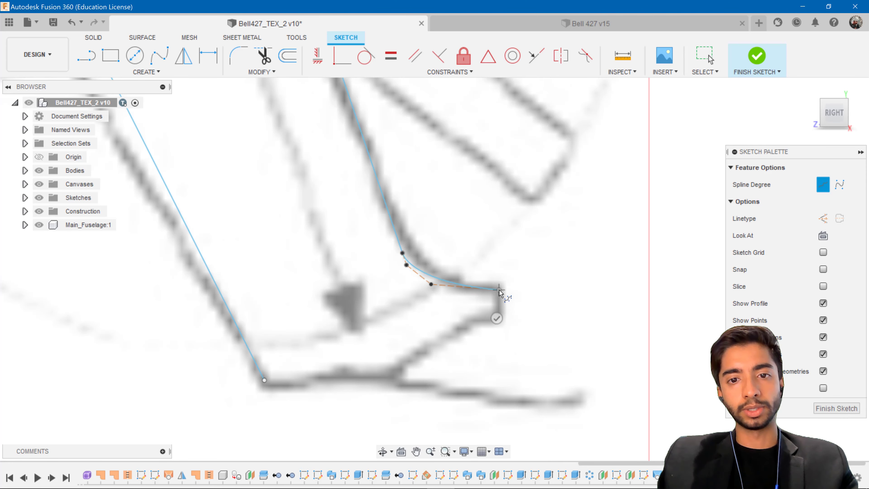
key(Escape)
drag(407, 265, 416, 276)
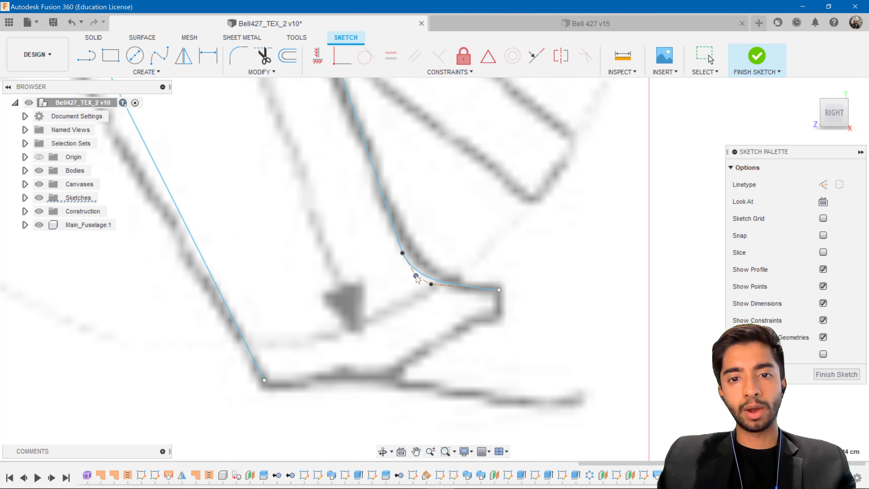
Move the lower leading edge's free end onto the canvas fin's bottom front corner, and finish the sketch.
scroll(411, 288, down, 3)
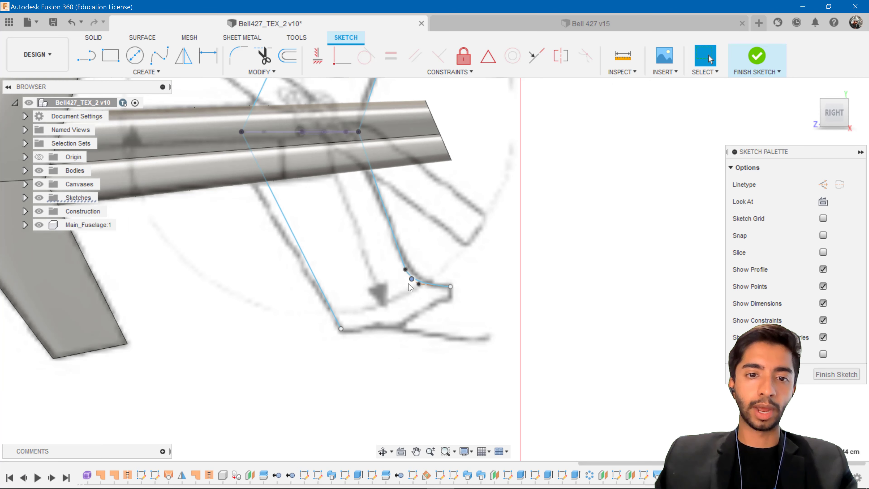
drag(344, 332, 343, 332)
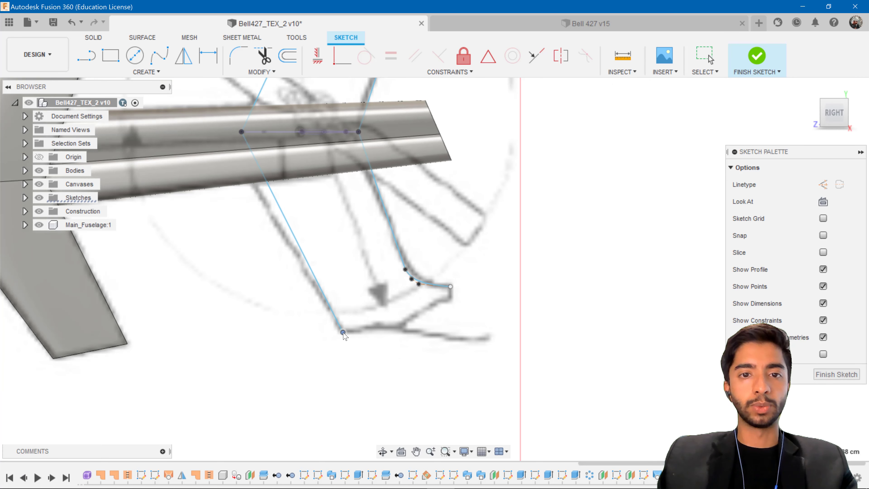
scroll(352, 318, down, 3)
scroll(458, 296, up, 2)
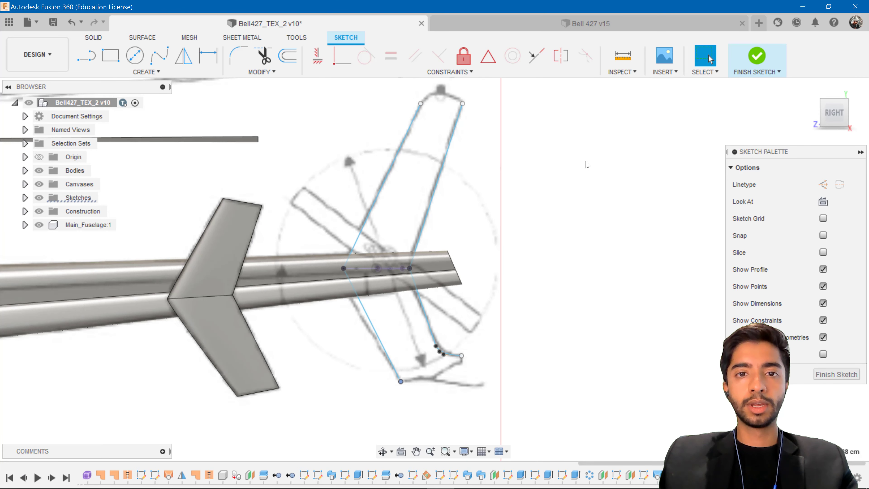
click(757, 56)
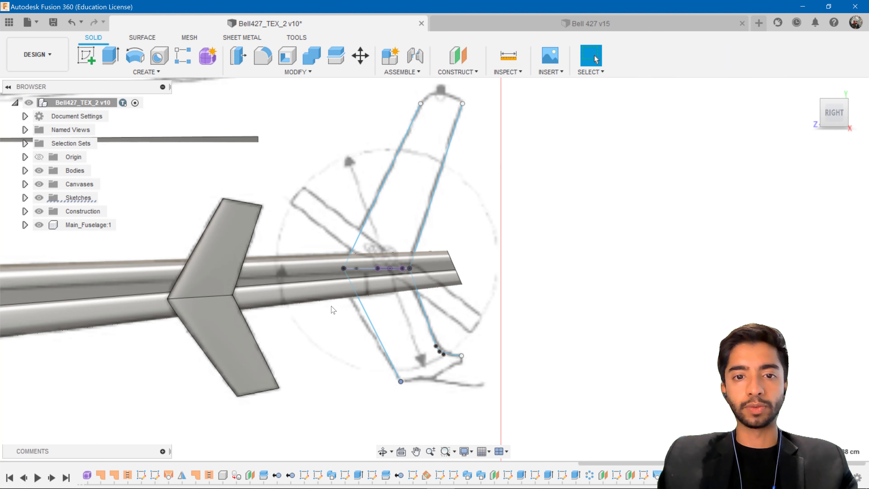
scroll(392, 257, up, 3)
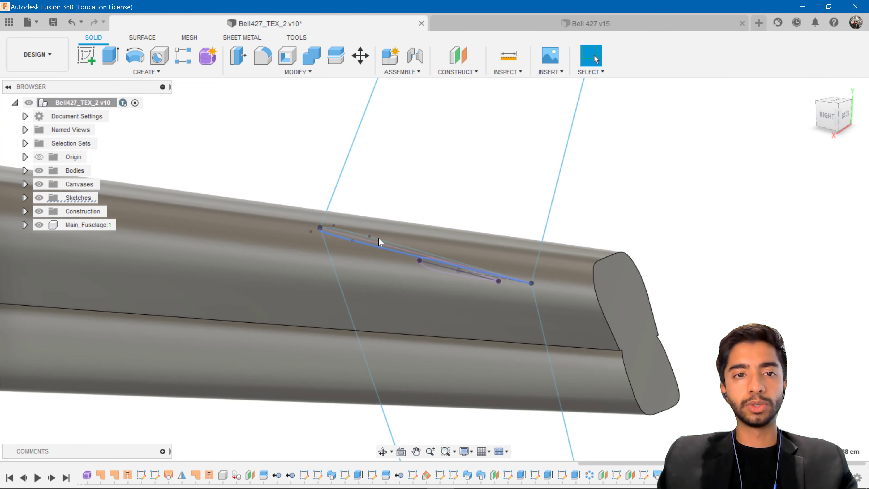
Start a Path + Guide Rail sweep with the fin's root airfoil as the profile.
click(150, 74)
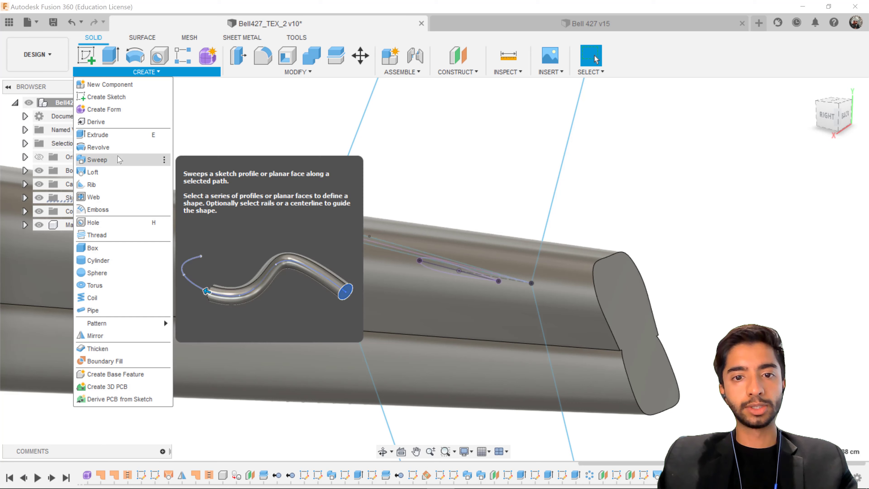
click(114, 158)
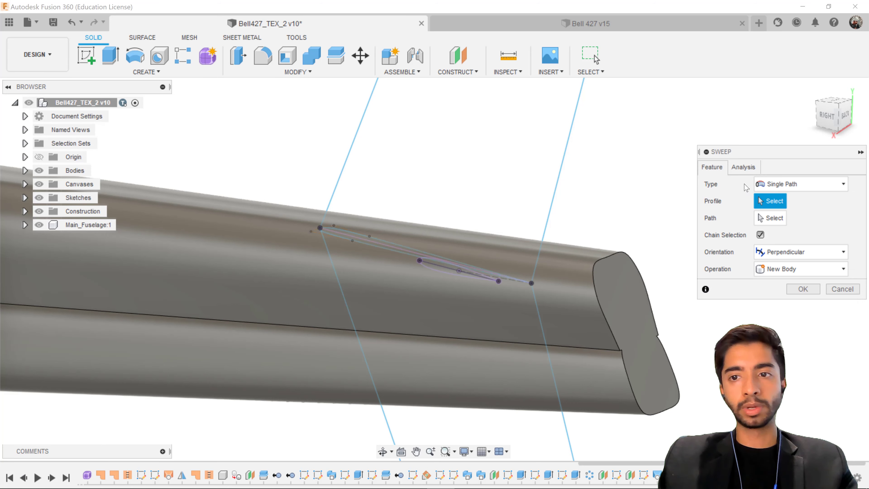
click(779, 187)
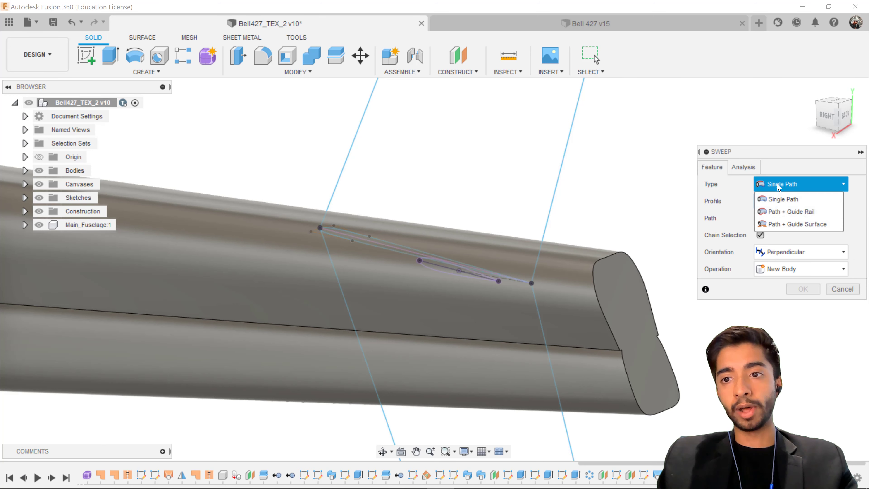
click(791, 211)
scroll(380, 245, up, 3)
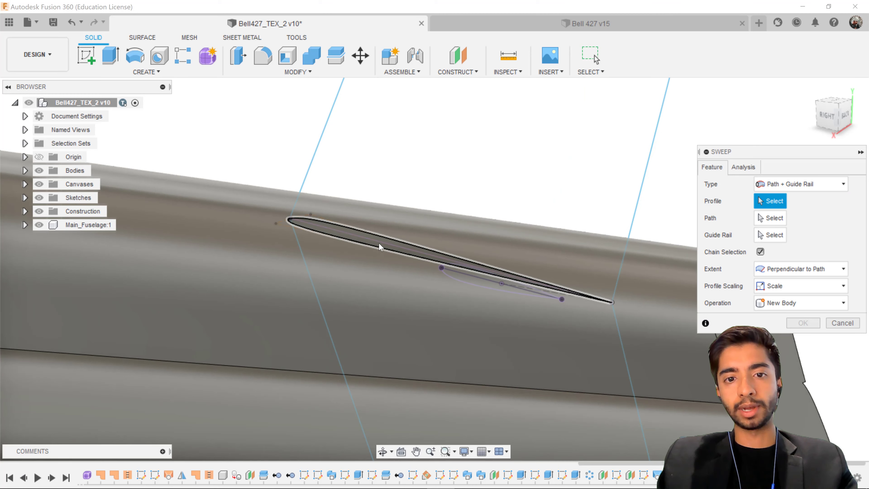
click(380, 245)
scroll(397, 293, down, 5)
With chain selection off, set the upper leading edge as the sweep path and the upper trailing edge as the guide rail.
click(767, 219)
scroll(457, 254, down, 3)
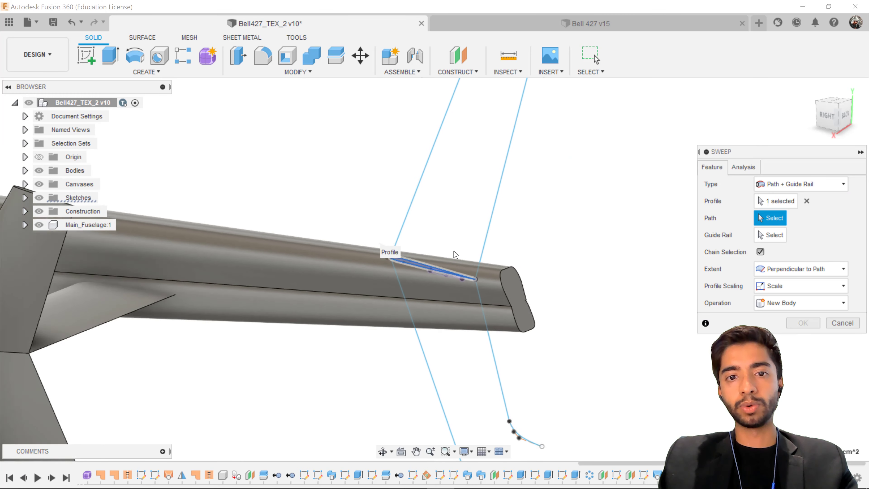
click(760, 252)
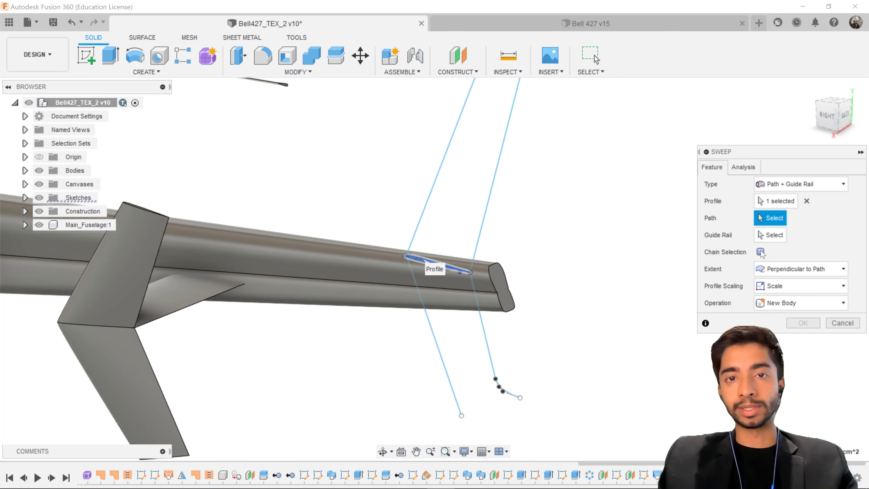
middle_drag(477, 187, 412, 215)
click(391, 203)
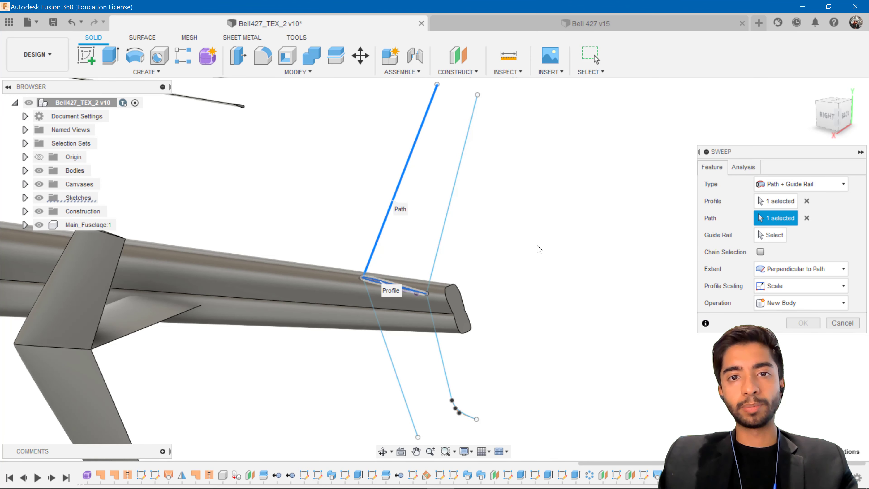
click(782, 238)
click(442, 235)
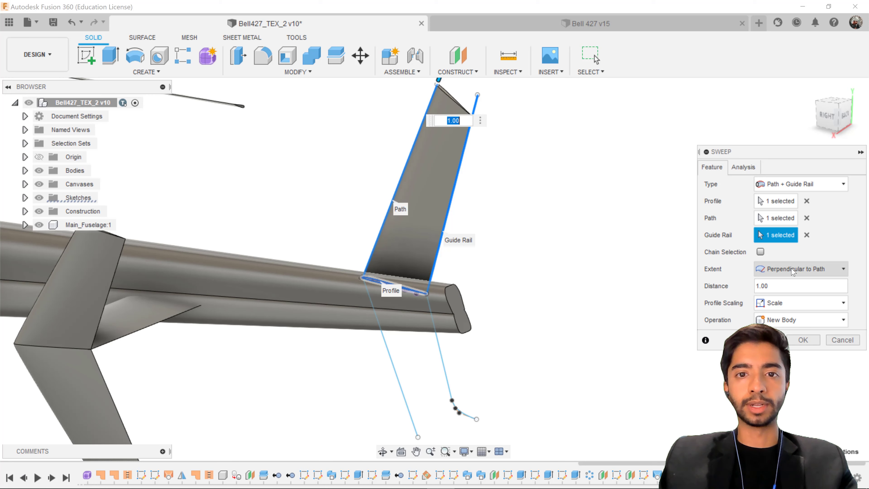
Set the sweep's extent to Full Extents and create the upper fin as a new body.
click(827, 118)
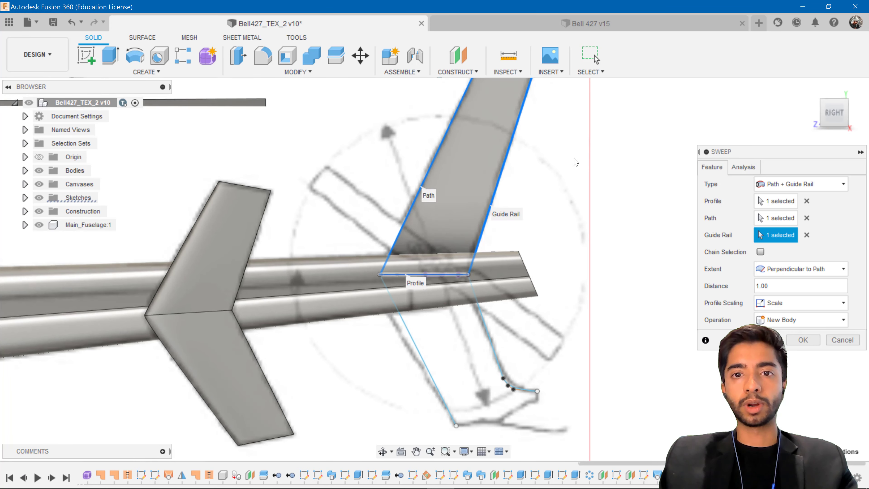
click(801, 271)
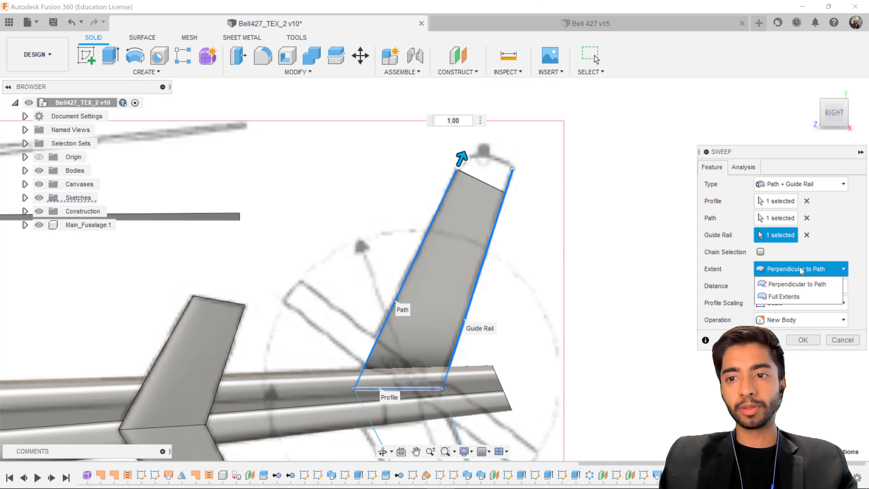
click(791, 295)
scroll(637, 289, down, 2)
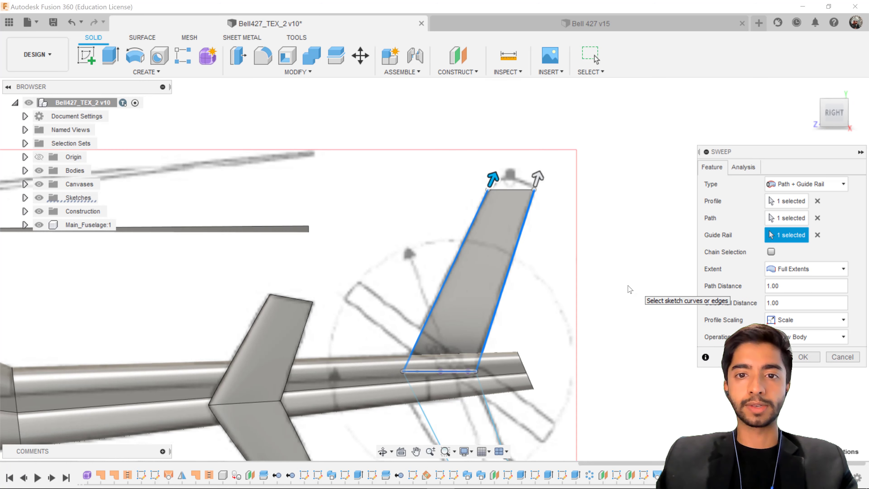
middle_drag(545, 282, 539, 241)
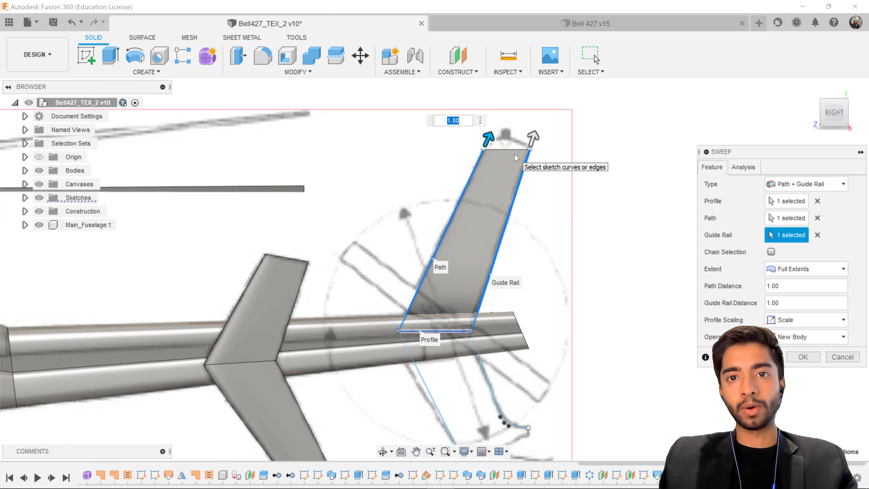
middle_drag(537, 264, 522, 216)
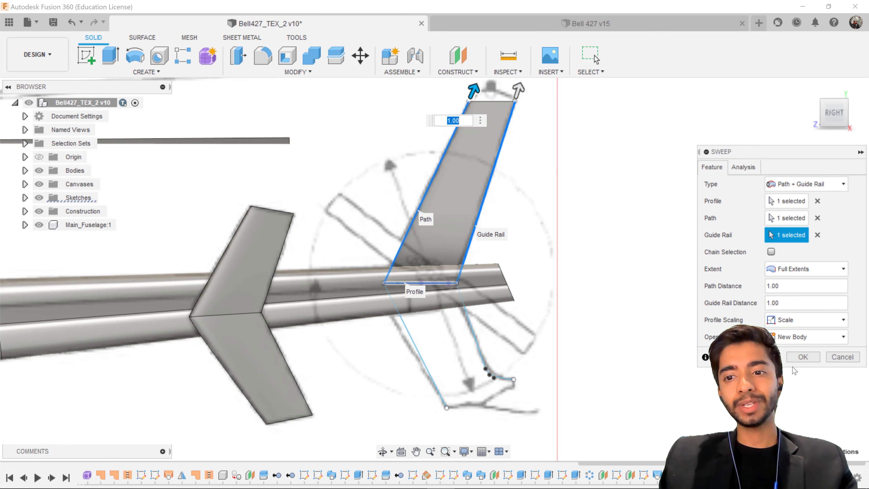
click(802, 357)
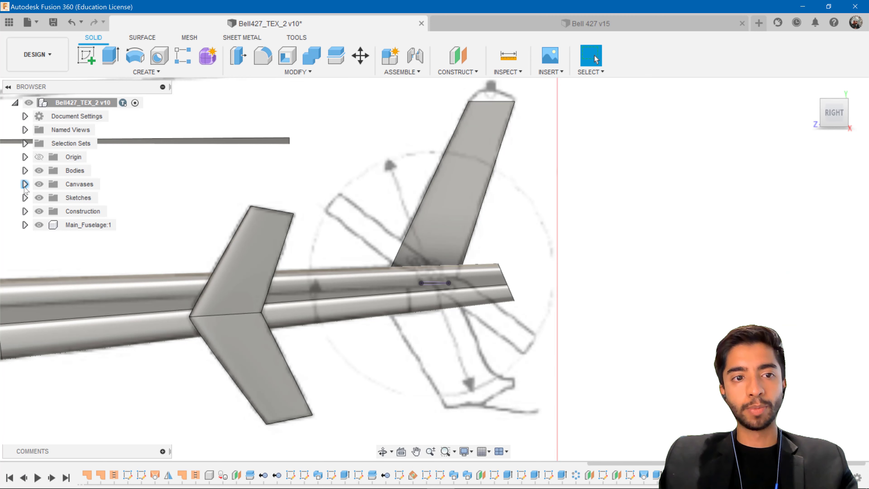
Make the fin edge sketch (Sketch67) and the root airfoil sketch (Sketch66) visible again.
click(25, 198)
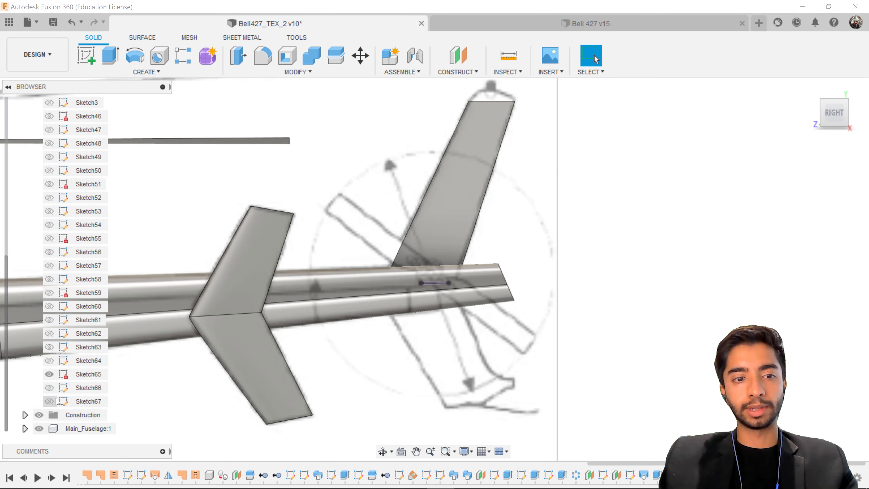
click(53, 400)
shift+middle_drag(420, 308, 429, 267)
scroll(428, 308, up, 4)
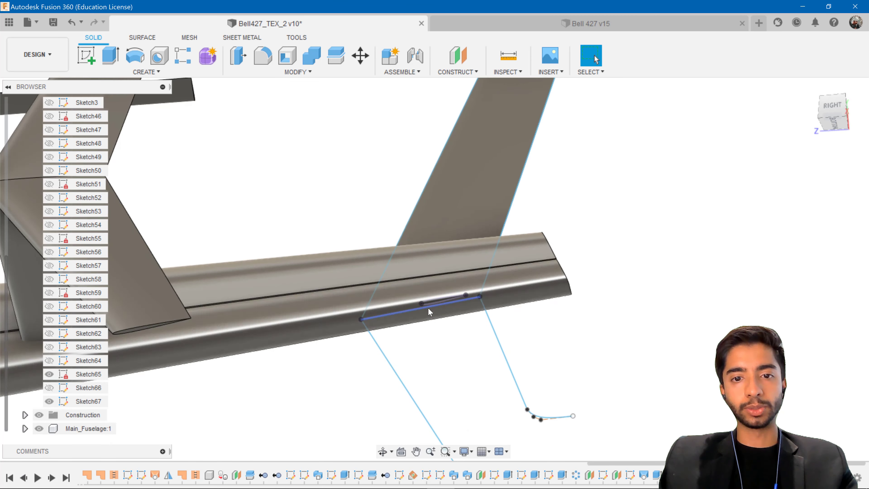
scroll(431, 312, up, 3)
click(51, 389)
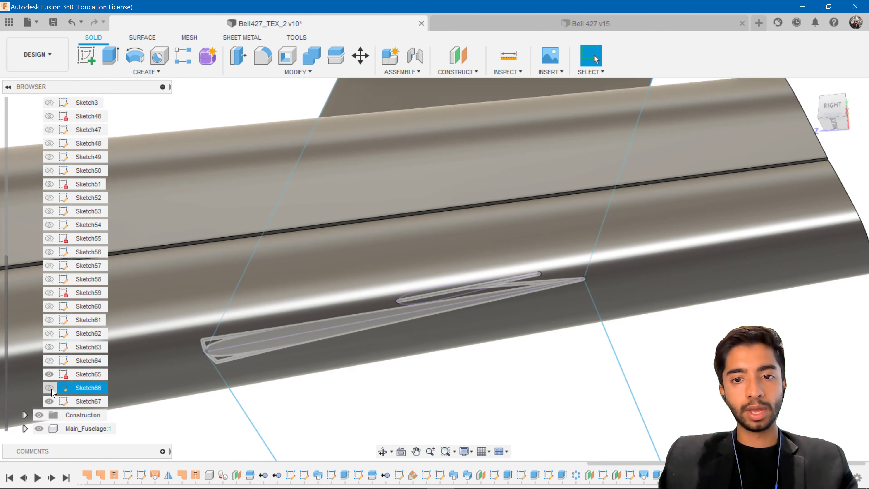
click(49, 388)
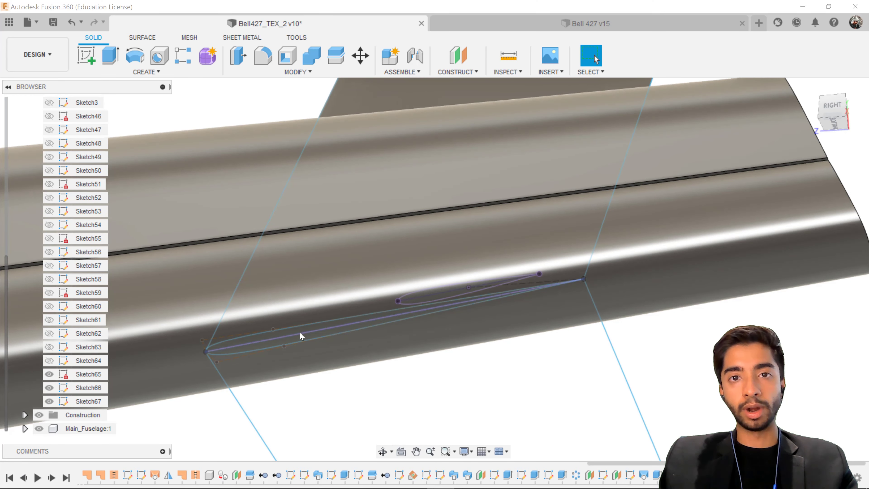
Set up a guide-rail sweep of the root airfoil along the lower leading edge, with the lower trailing edge and its spline as guide rail.
click(159, 72)
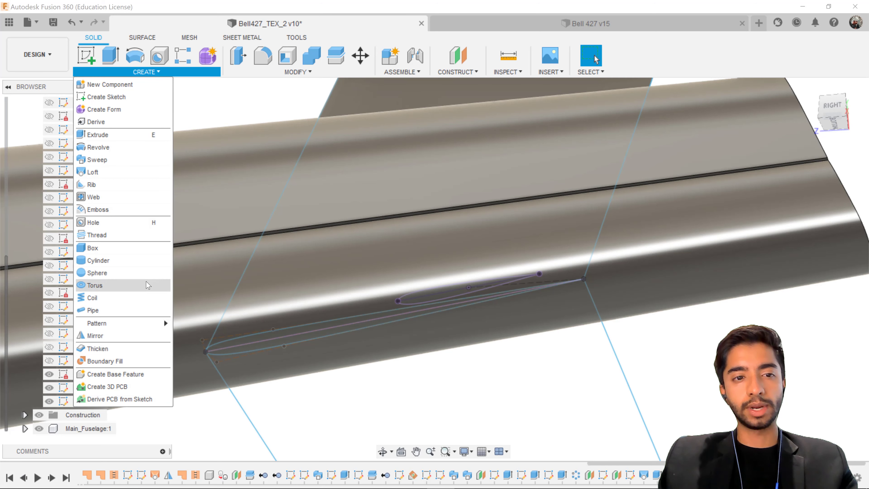
click(116, 160)
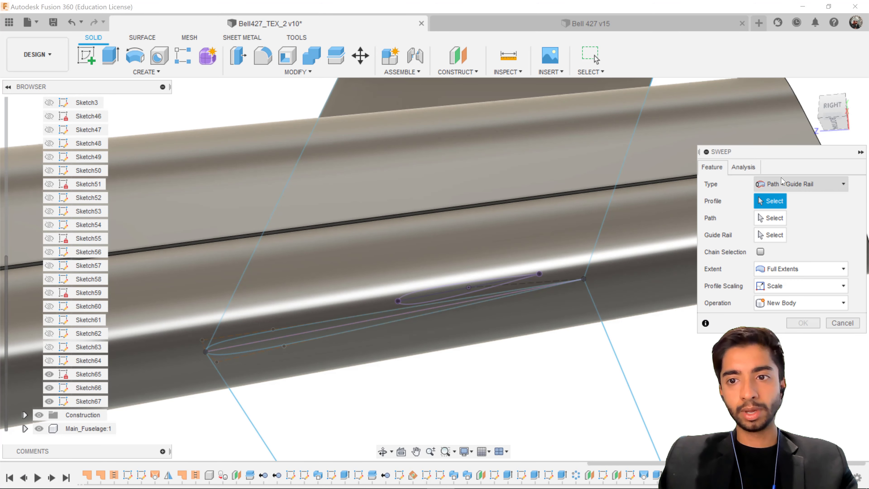
click(334, 329)
click(786, 221)
scroll(471, 335, down, 5)
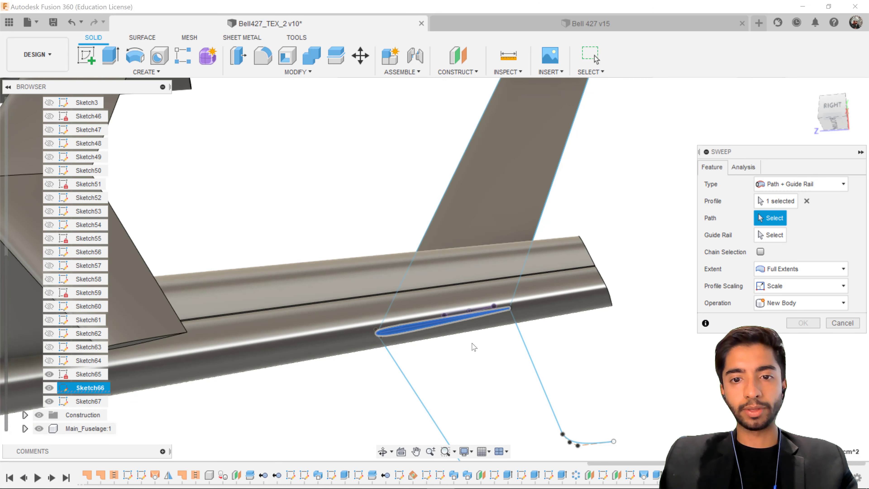
click(401, 339)
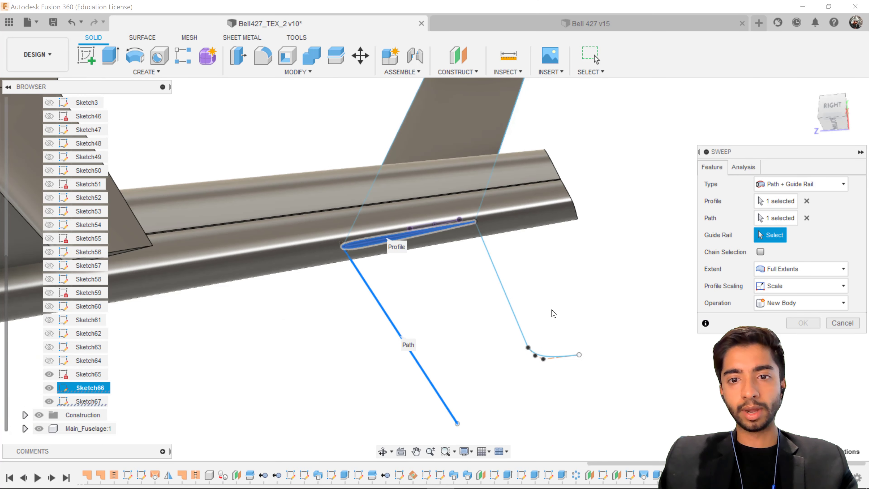
click(522, 324)
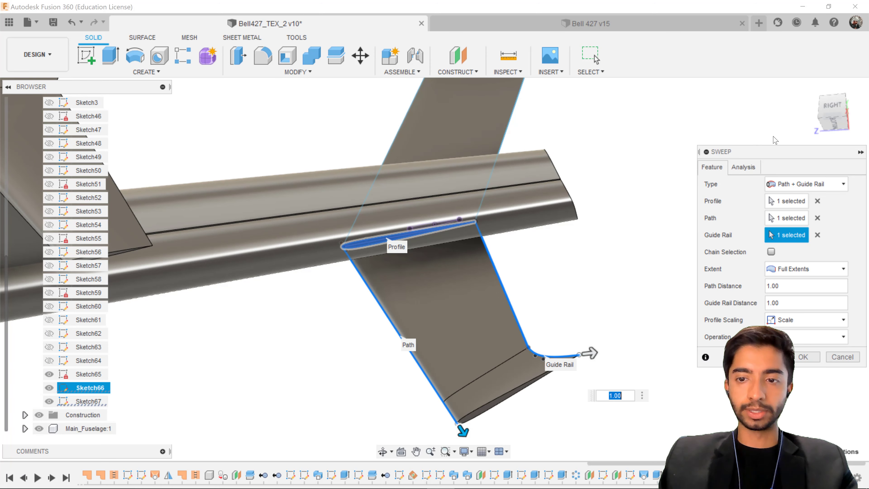
Set the lower fin sweep's operation to New Body and complete it.
click(832, 107)
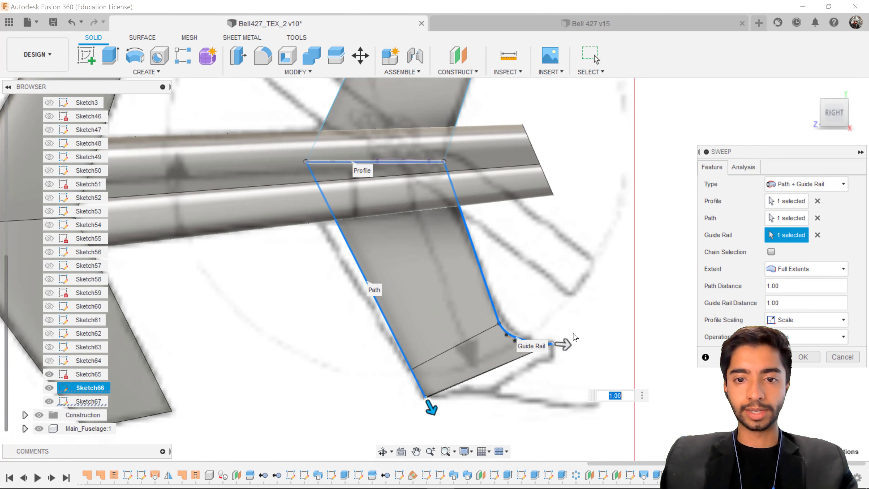
click(817, 337)
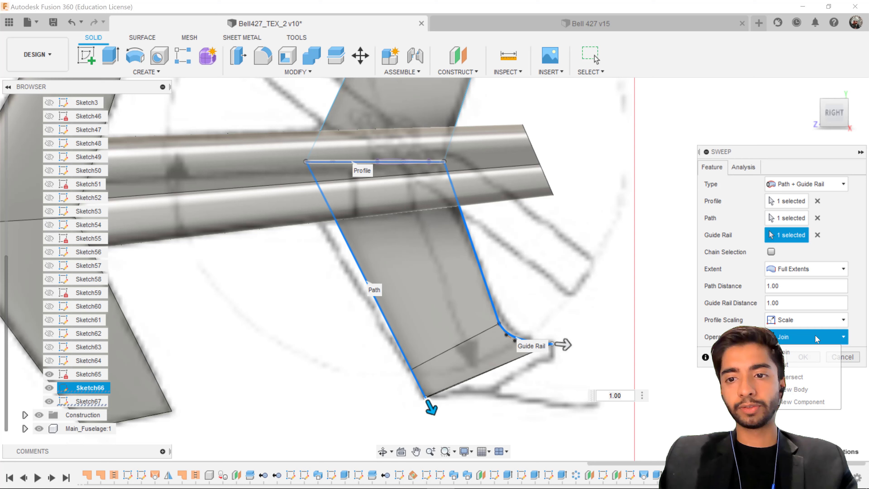
click(797, 390)
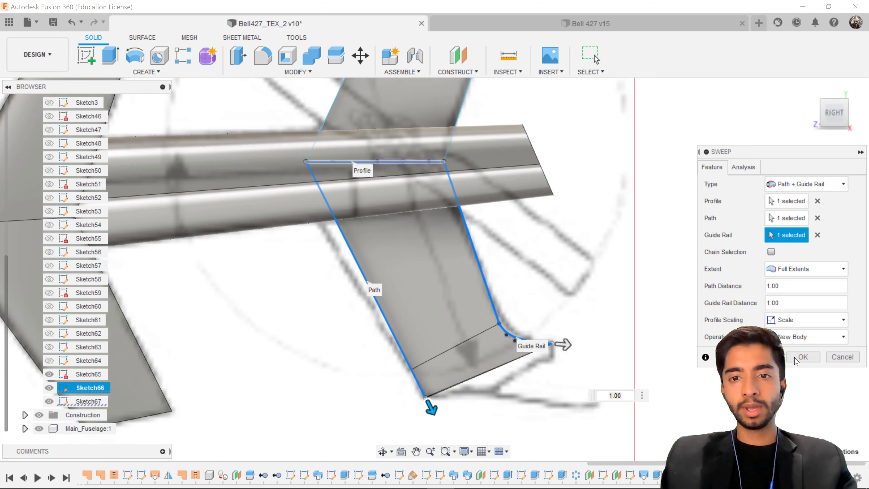
click(802, 357)
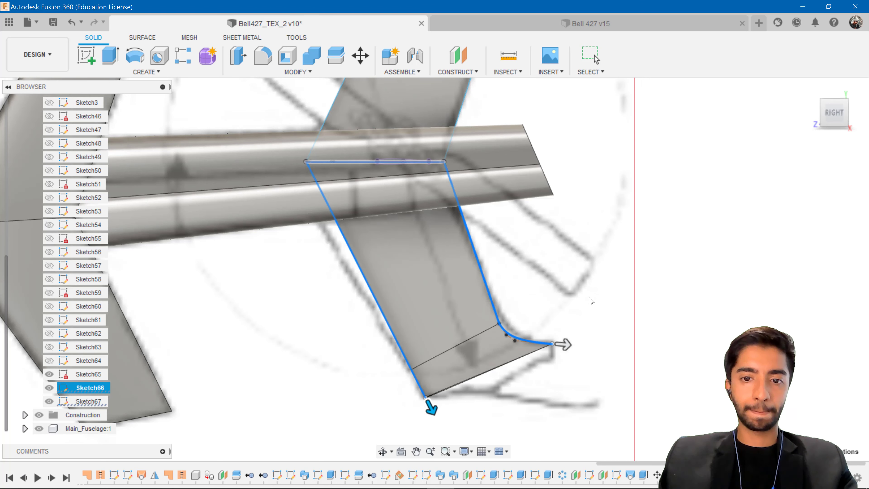
key(Escape)
Hide the three fin sketches, Sketch65, Sketch66 and Sketch67.
scroll(592, 301, down, 5)
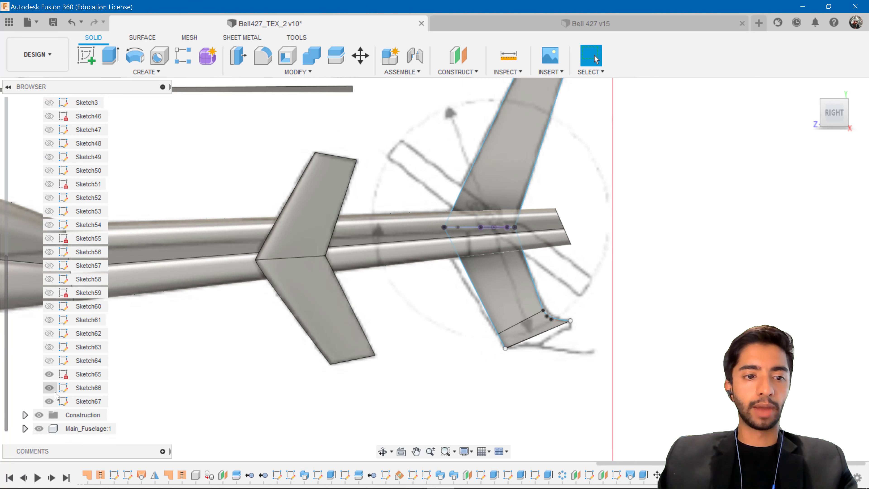
click(49, 374)
click(49, 387)
click(49, 401)
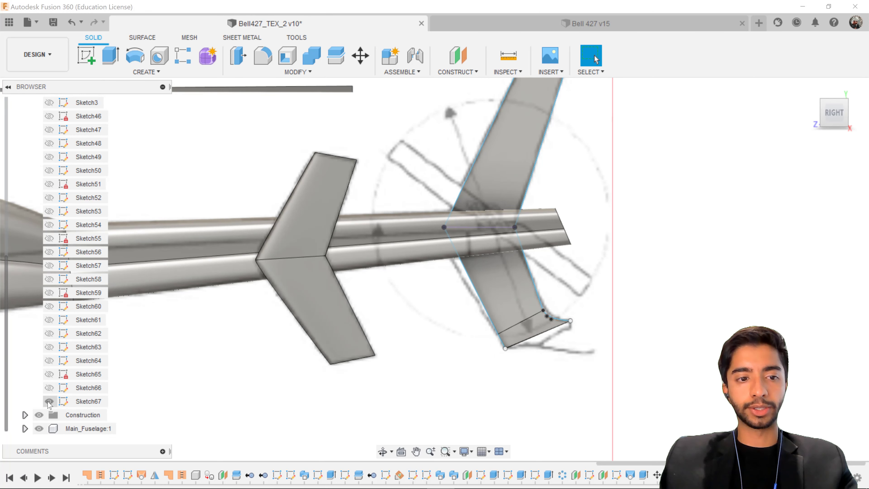
Examine the finished tail fin from behind and above, especially the gap between the tail boom's side stub and the fin.
scroll(448, 308, down, 5)
shift+middle_drag(448, 311, 374, 317)
mouse_move(373, 316)
middle_down()
mouse_move(555, 291)
mouse_move(815, 221)
middle_up()
scroll(372, 293, up, 3)
scroll(383, 297, down, 6)
middle_drag(383, 297, 613, 254)
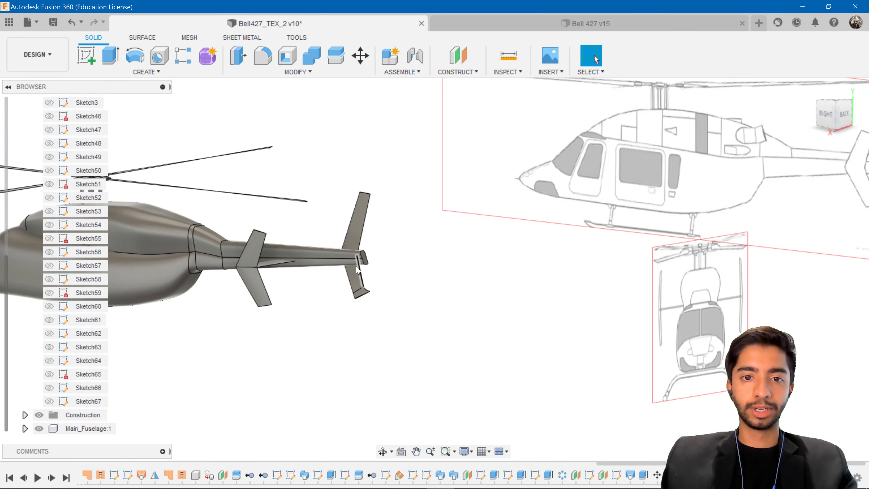
click(356, 261)
shift+middle_drag(358, 260, 307, 268)
scroll(345, 264, up, 6)
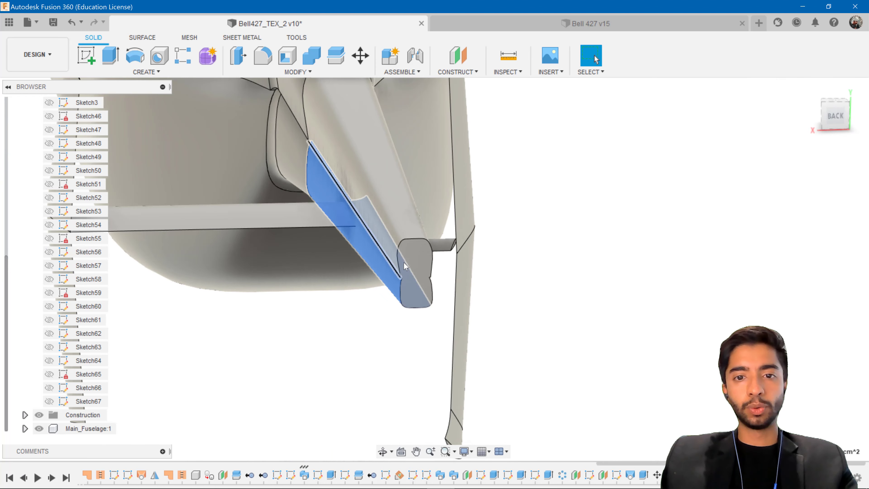
mouse_move(485, 237)
shift+middle_down()
mouse_move(472, 253)
mouse_move(479, 284)
mouse_move(444, 273)
mouse_move(458, 258)
shift+middle_up()
scroll(462, 268, up, 5)
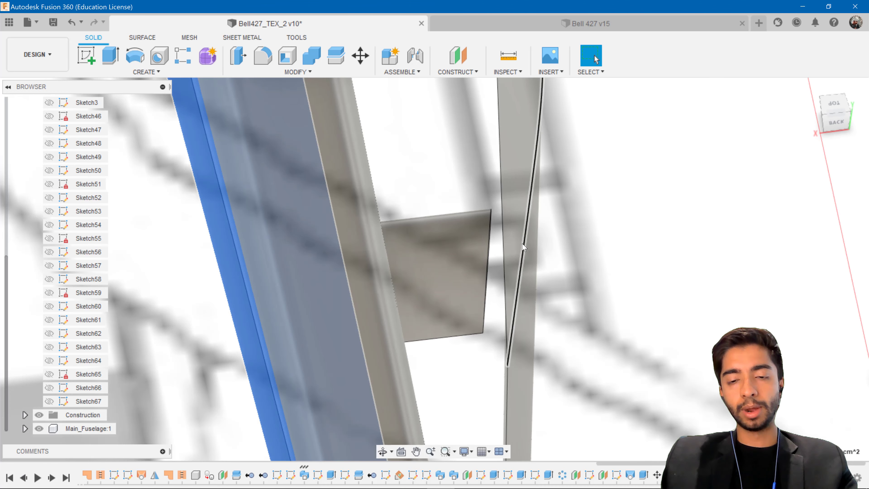
scroll(515, 246, down, 5)
scroll(510, 255, up, 1)
scroll(510, 255, up, 4)
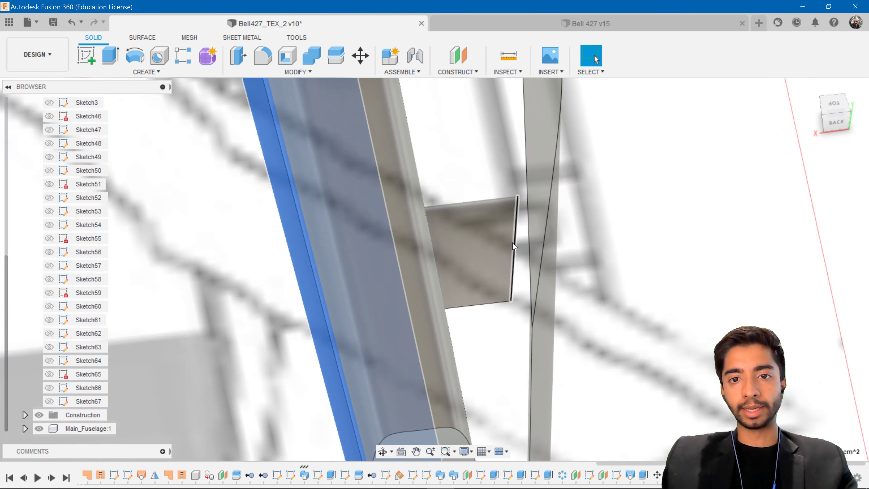
mouse_move(512, 251)
shift+middle_down()
mouse_move(514, 237)
mouse_move(522, 242)
shift+middle_up()
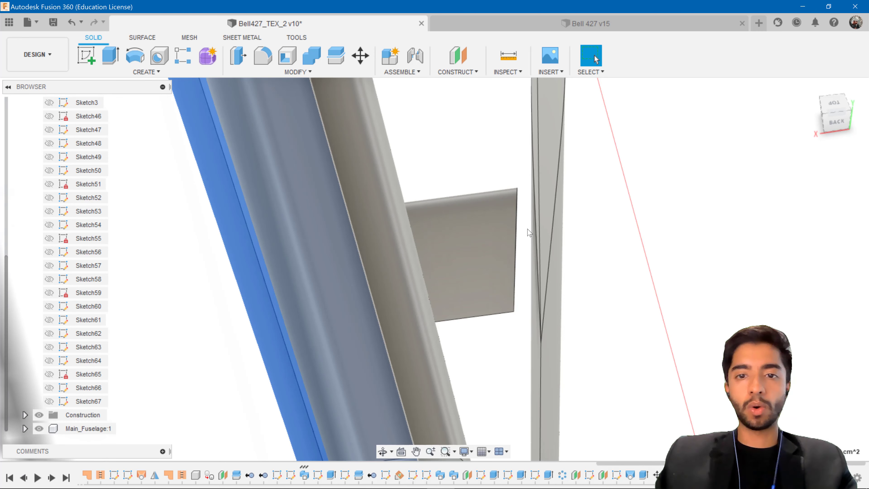
shift+middle_drag(527, 229, 507, 229)
middle_drag(433, 236, 488, 236)
middle_drag(467, 156, 494, 225)
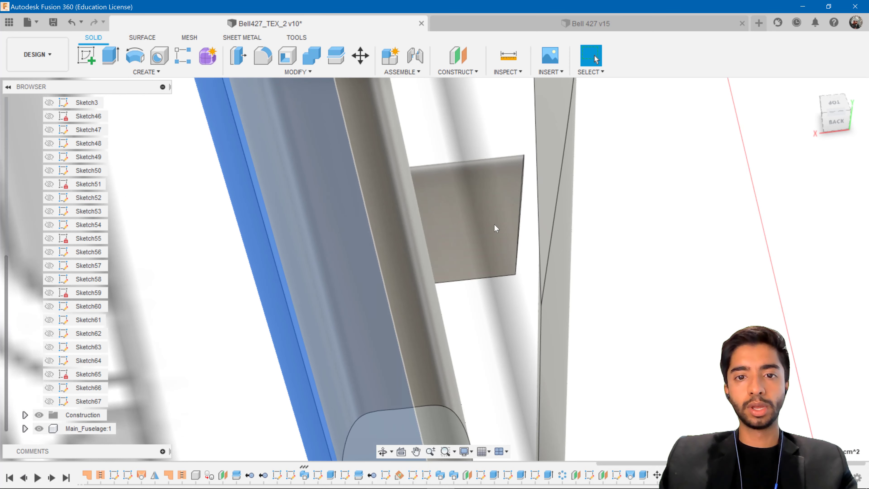
click(491, 120)
scroll(522, 197, up, 6)
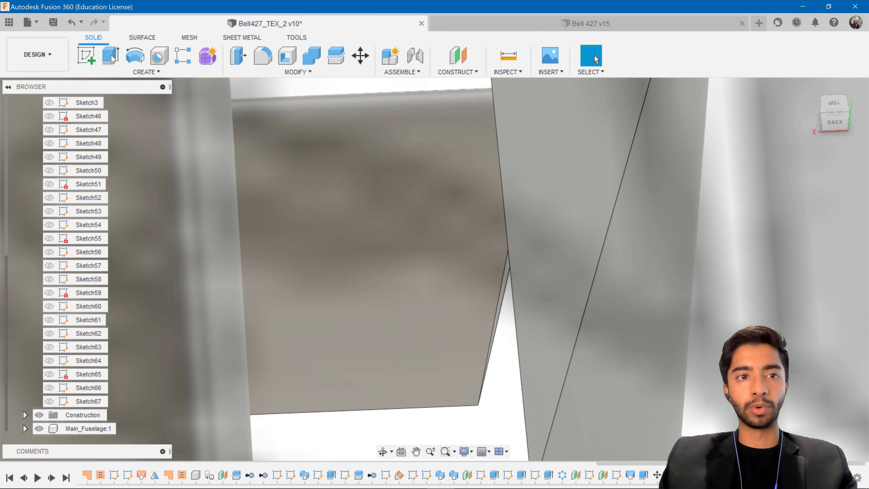
click(112, 56)
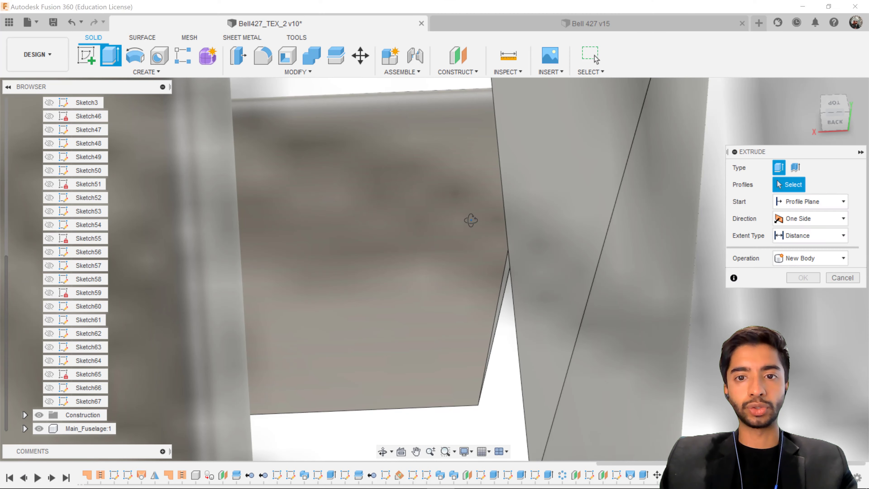
shift+middle_drag(472, 219, 479, 219)
scroll(524, 194, up, 3)
click(518, 180)
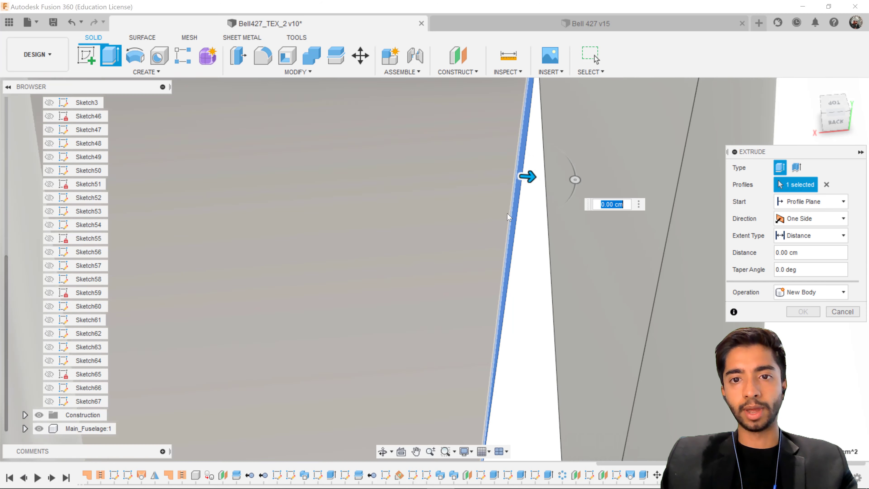
scroll(506, 211, down, 6)
drag(520, 204, 544, 214)
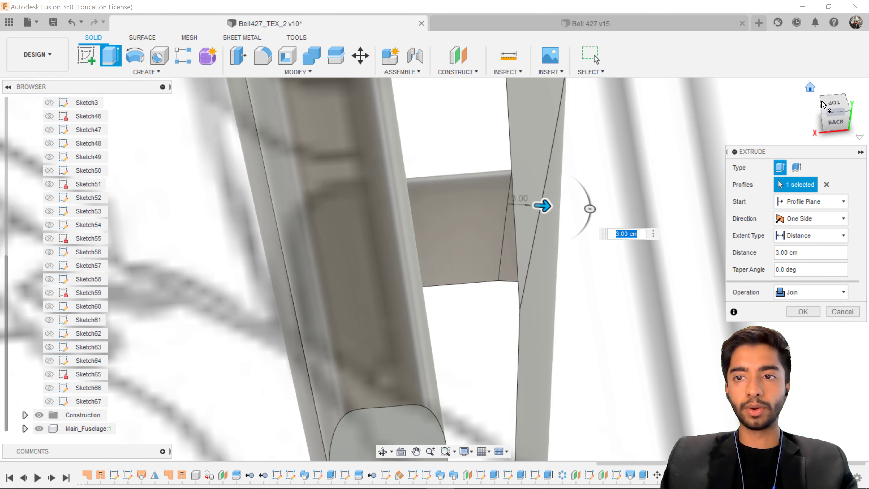
click(834, 103)
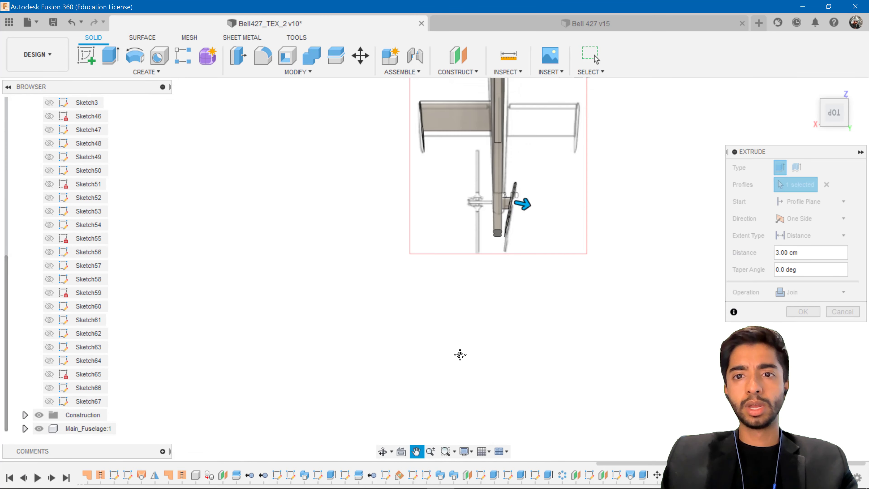
scroll(460, 353, up, 10)
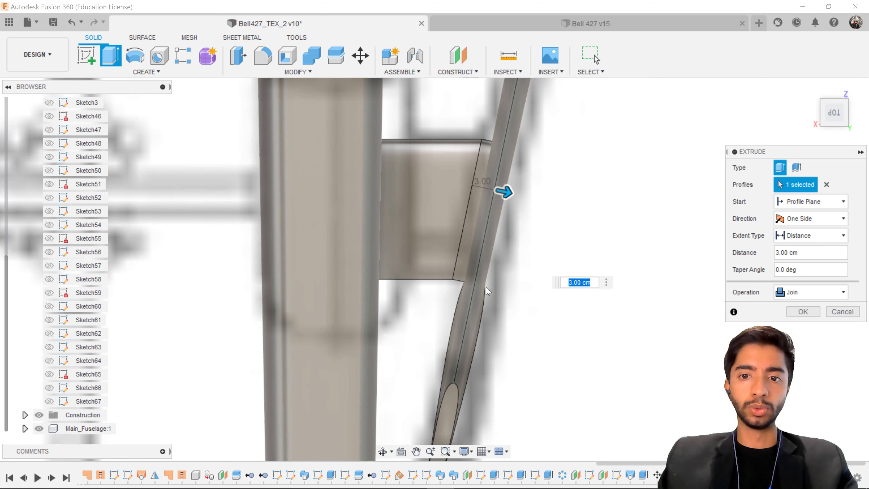
click(846, 310)
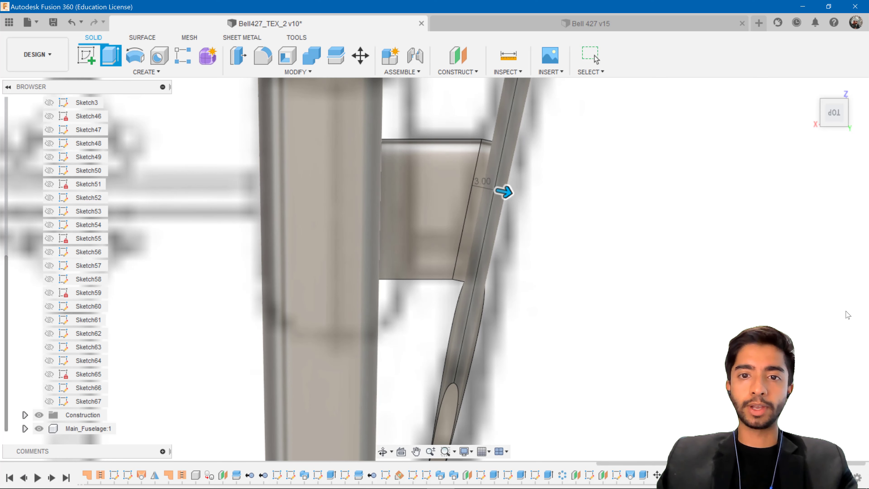
click(140, 73)
click(144, 72)
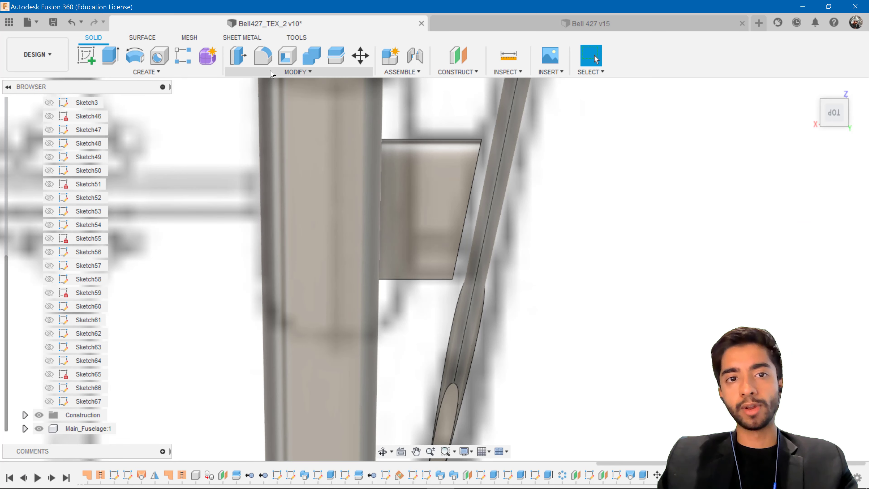
Start Press Pull and hide the two fin bodies, Body97 and Body96, to expose the tail boom's side stub.
click(238, 56)
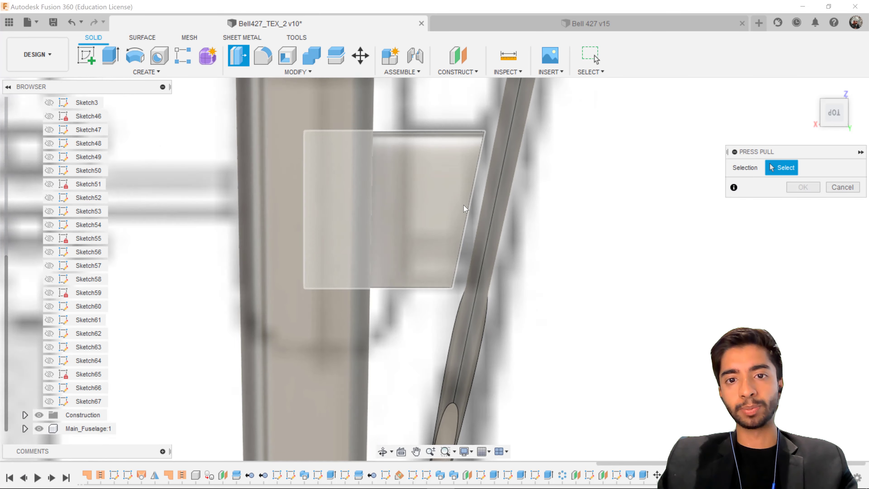
shift+middle_drag(463, 206, 467, 194)
shift+middle_drag(557, 324, 625, 291)
middle_drag(625, 291, 654, 186)
scroll(575, 245, down, 8)
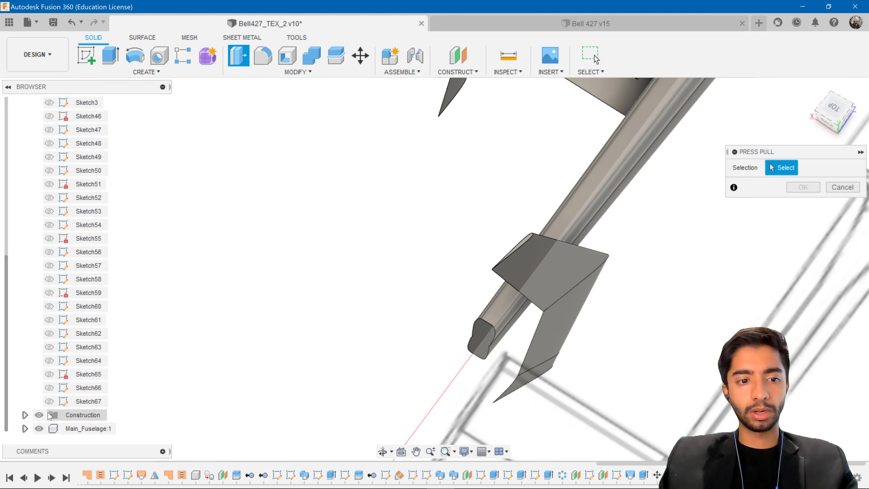
scroll(49, 415, up, 5)
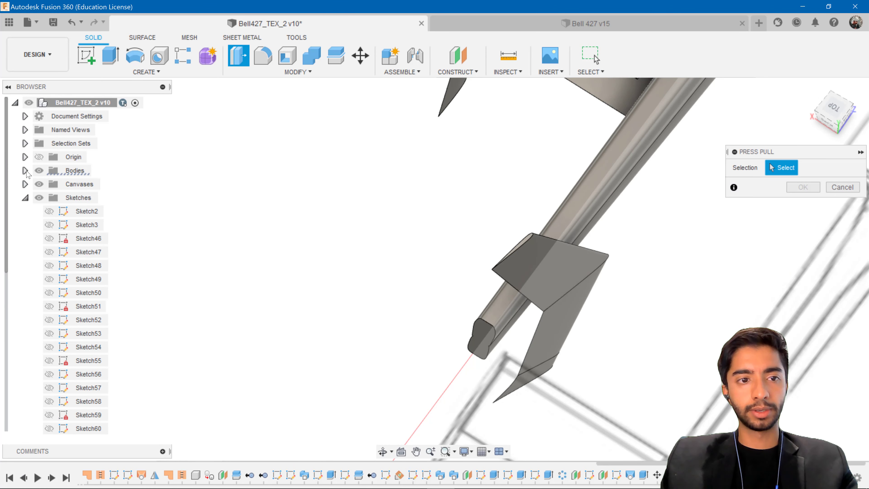
click(26, 171)
click(49, 374)
scroll(566, 312, up, 3)
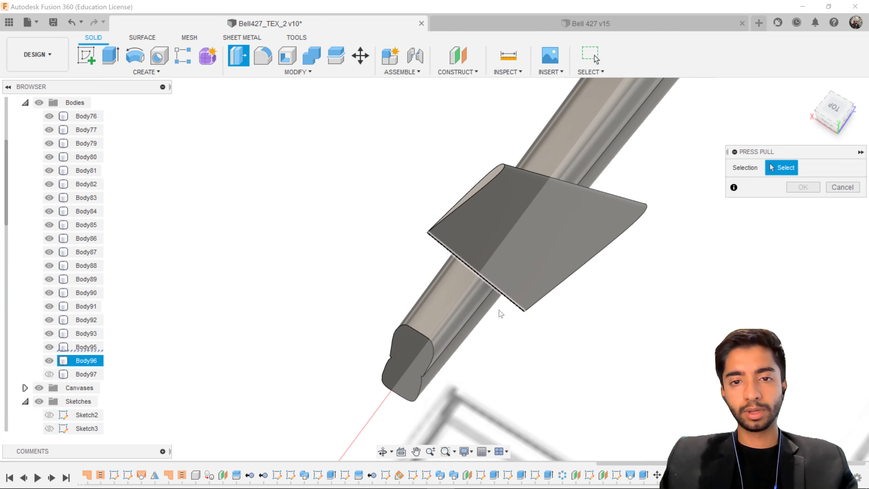
click(49, 360)
click(86, 346)
scroll(569, 268, up, 3)
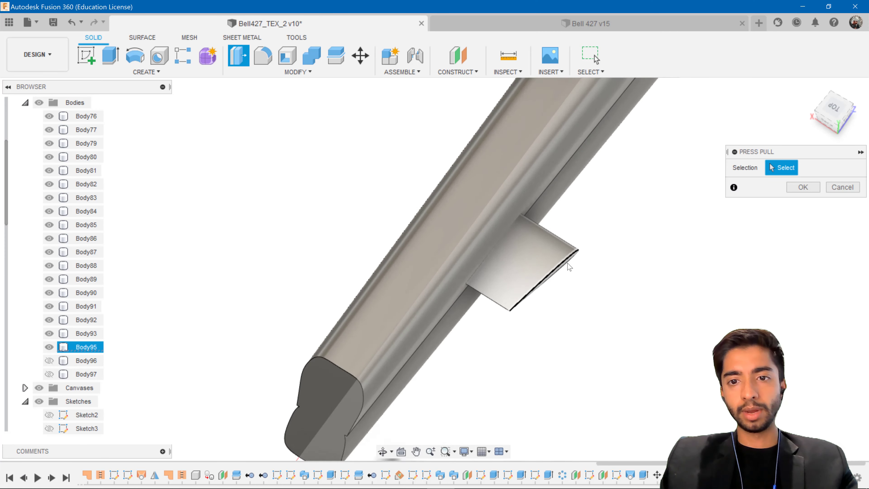
Select the side stub's outer end face for offsetting and show fin bodies Body96 and Body97 again.
scroll(569, 264, up, 5)
click(576, 258)
scroll(505, 307, down, 4)
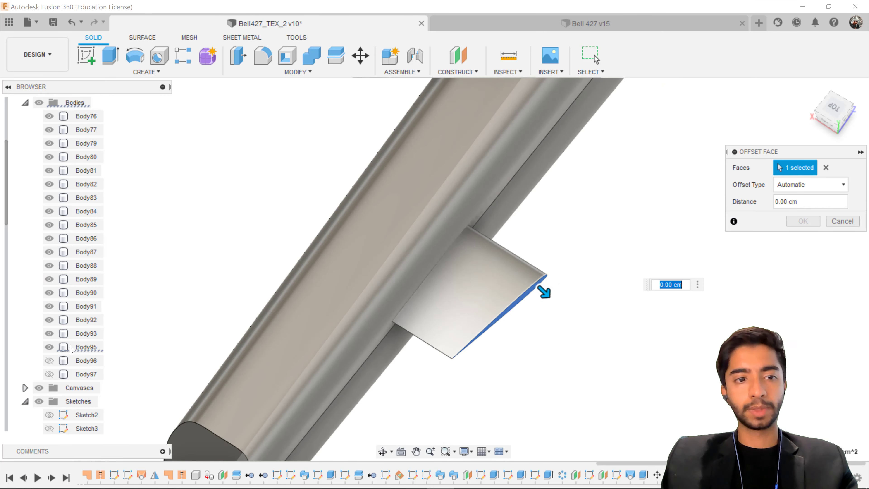
click(50, 361)
click(49, 375)
Offset the side stub's end face 3 cm into the tail fin, checking the overlap from above.
shift+middle_drag(498, 350, 524, 326)
drag(495, 290, 510, 290)
click(836, 107)
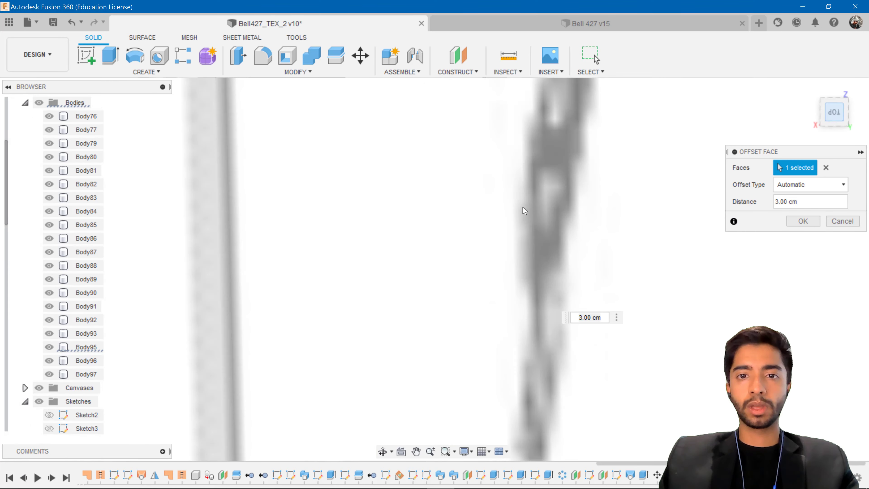
scroll(438, 246, up, 5)
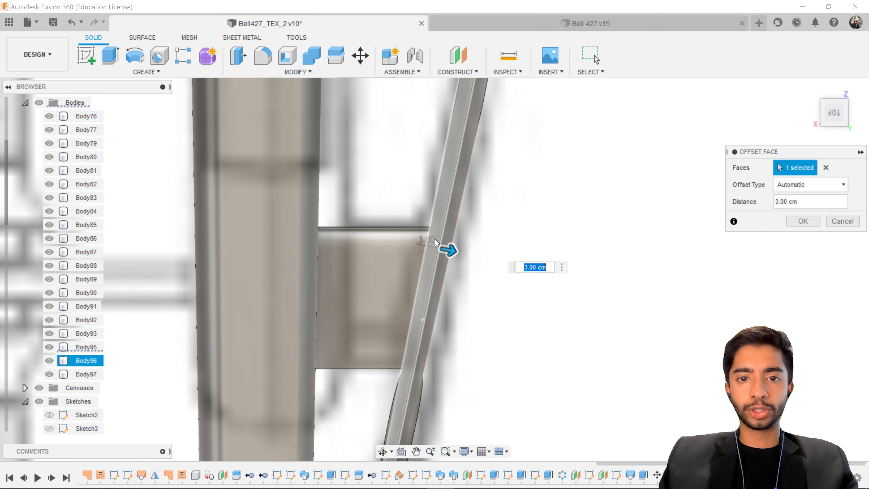
scroll(436, 239, up, 3)
scroll(438, 269, down, 3)
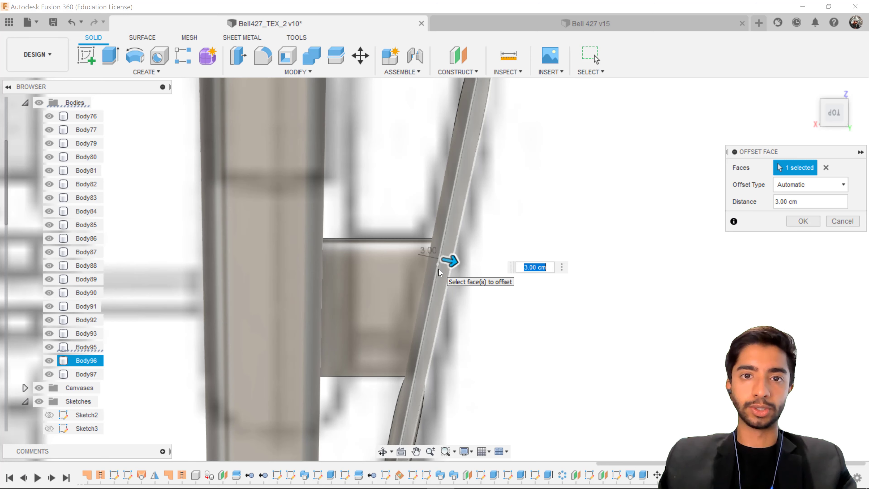
key(Return)
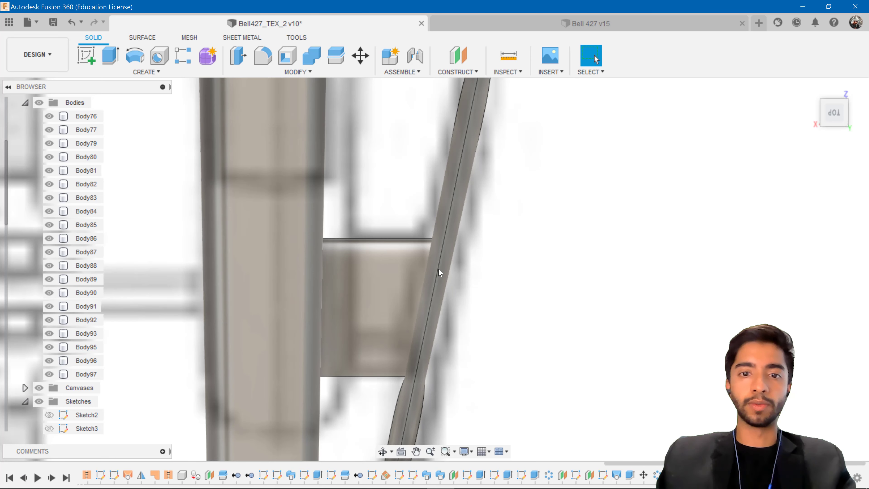
Examine the tail boom and tail rotor outline on the reference canvases from above and from the side.
scroll(438, 269, down, 6)
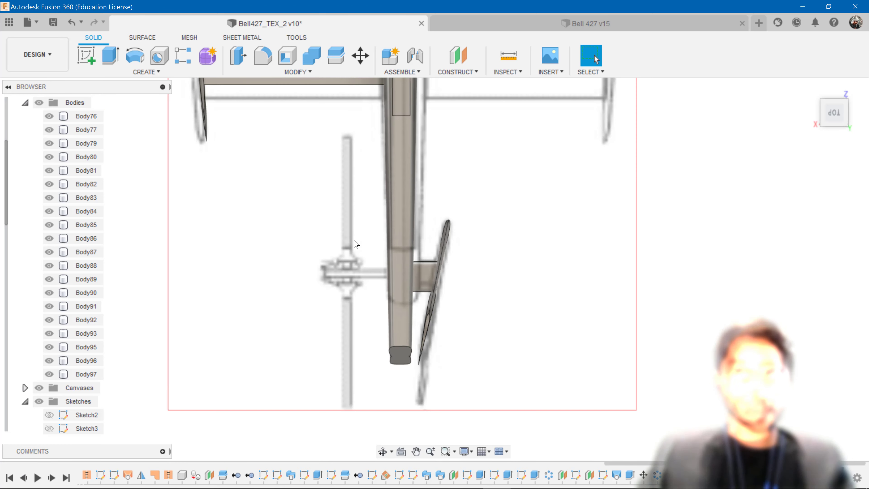
click(835, 134)
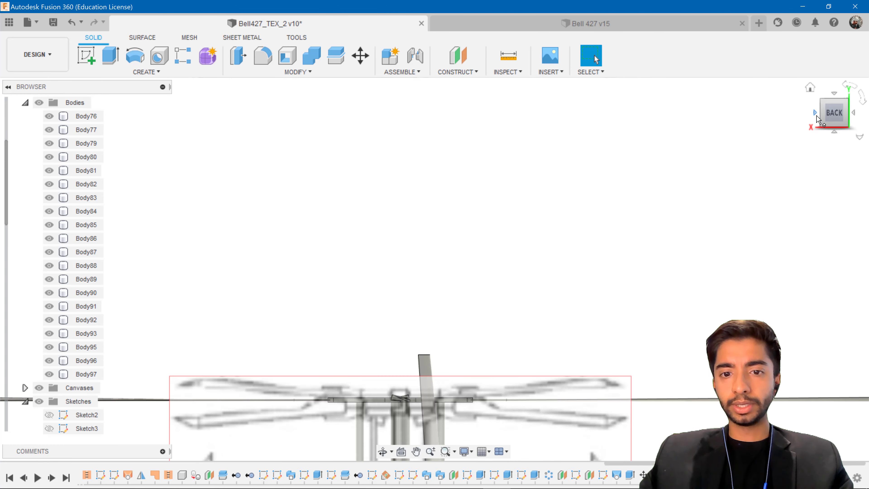
click(812, 114)
scroll(440, 302, up, 8)
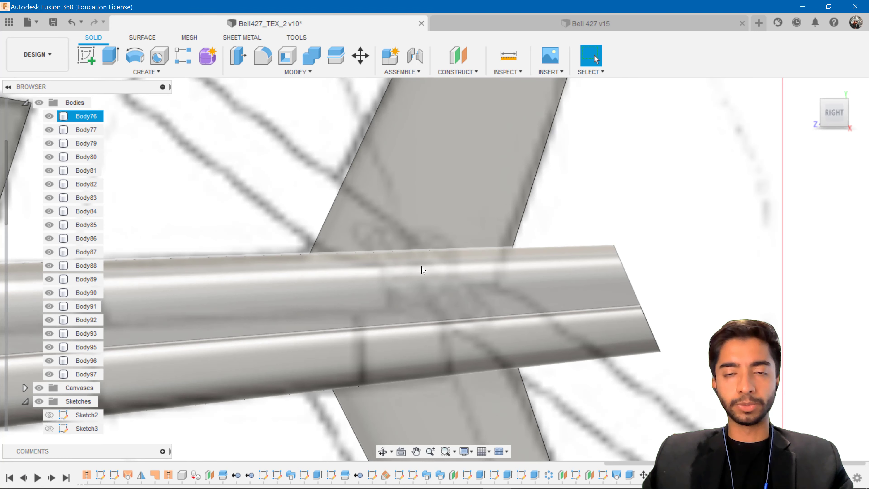
click(835, 95)
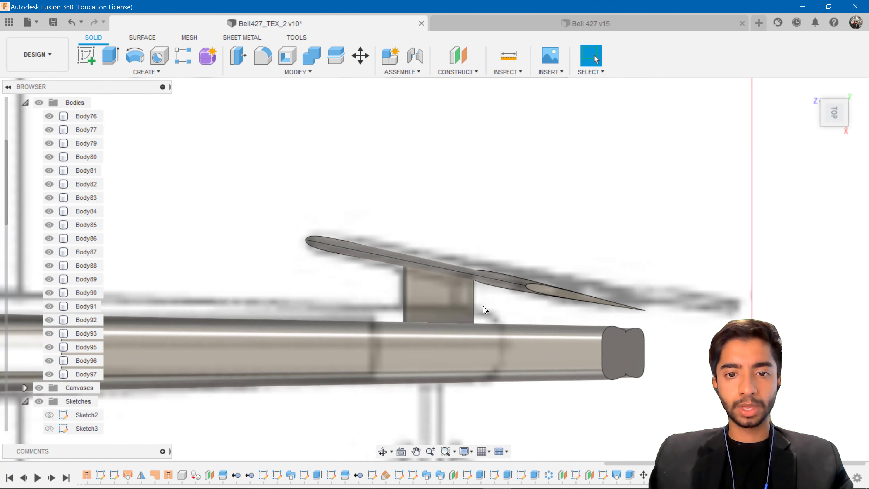
scroll(483, 321, down, 4)
middle_drag(445, 372, 445, 275)
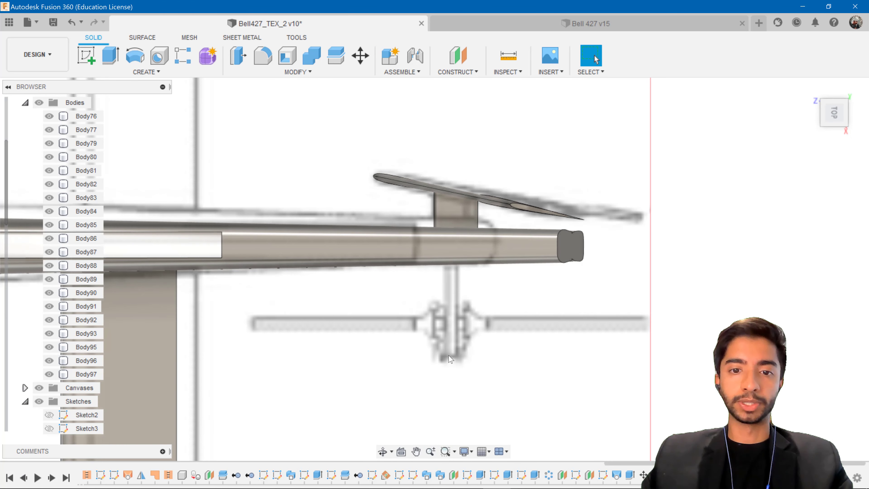
scroll(449, 359, down, 3)
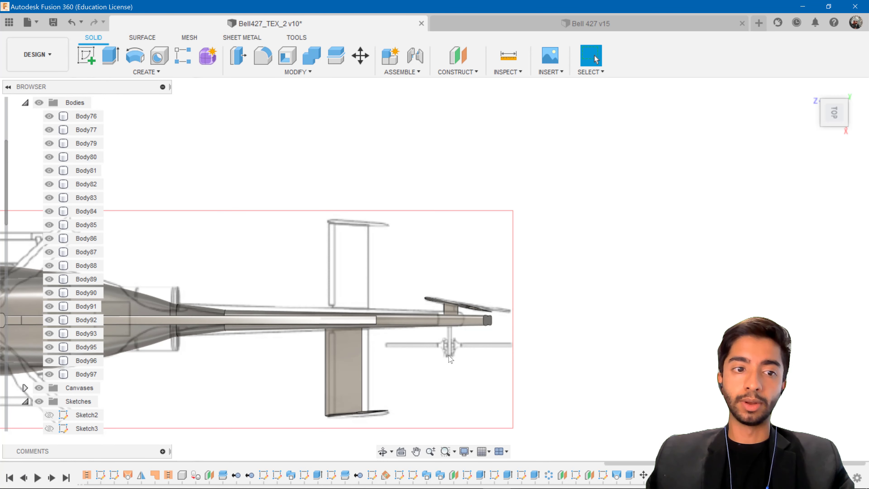
scroll(450, 358, up, 5)
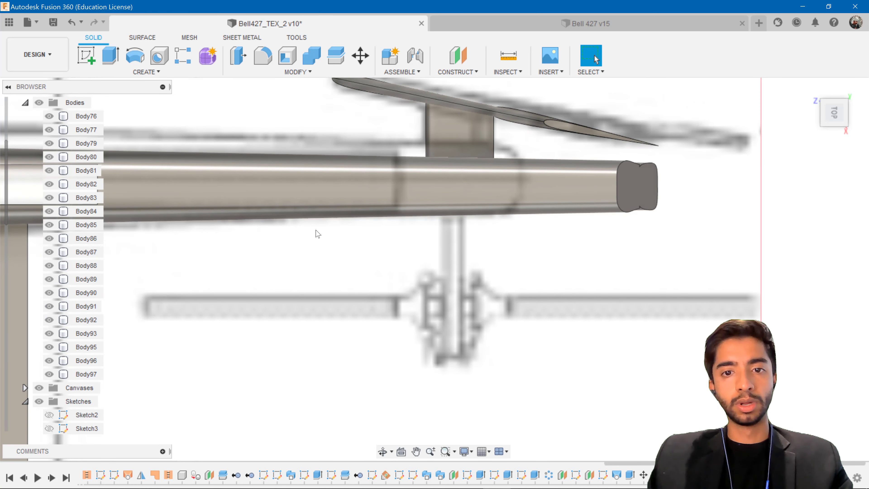
Sketch a 7.5 cm diameter circle for the tail rotor shaft on the side-view plane, within the boom near the rotor hub, and finish the sketch.
click(834, 133)
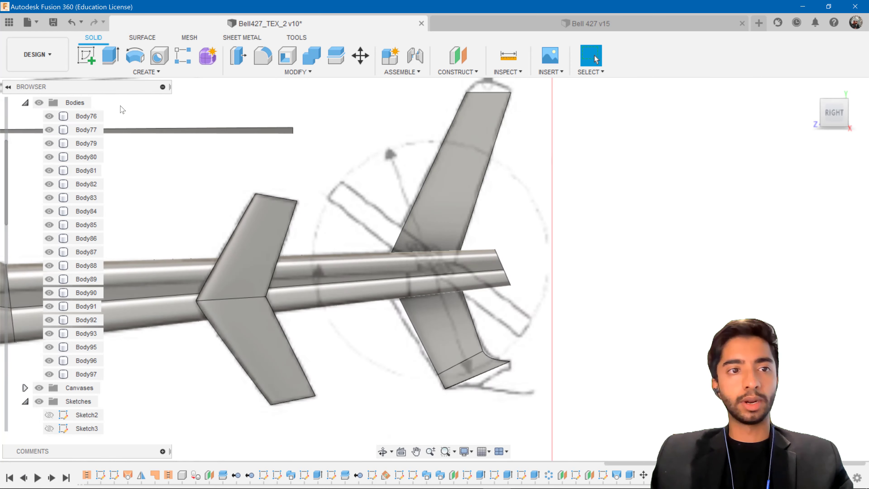
click(86, 56)
click(371, 244)
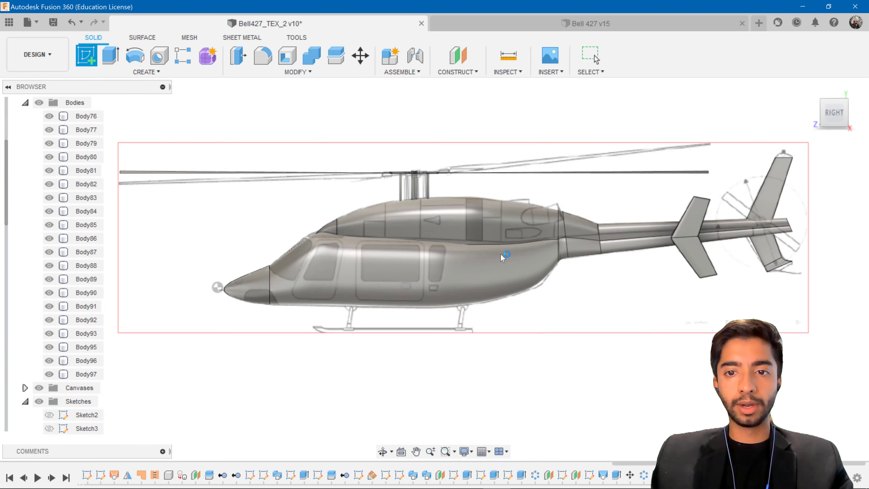
scroll(518, 194, up, 10)
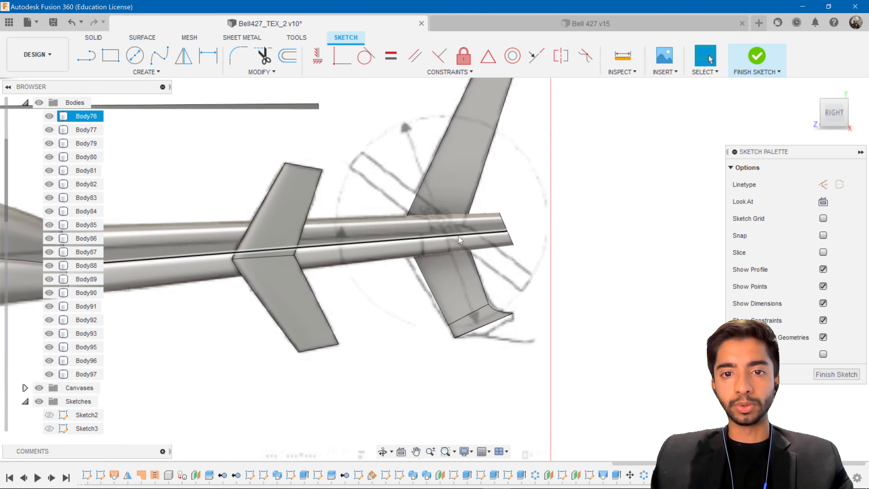
key(c)
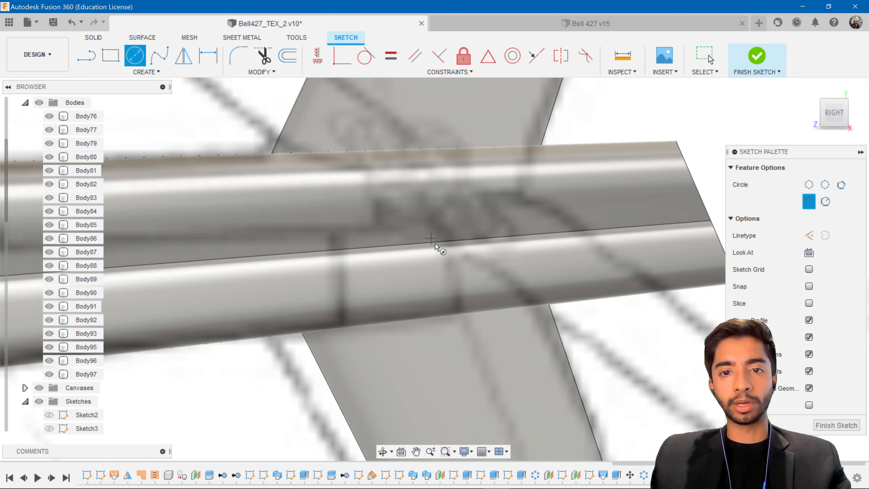
scroll(425, 185, down, 2)
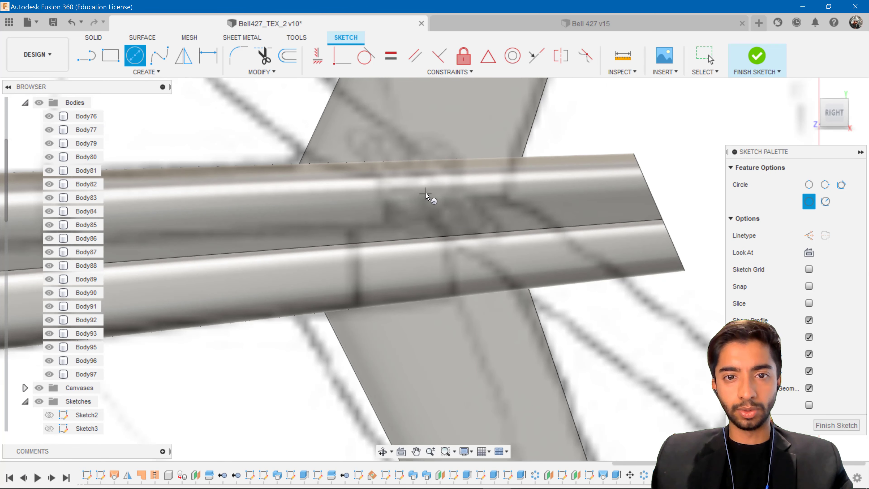
scroll(424, 209, down, 4)
scroll(423, 209, up, 4)
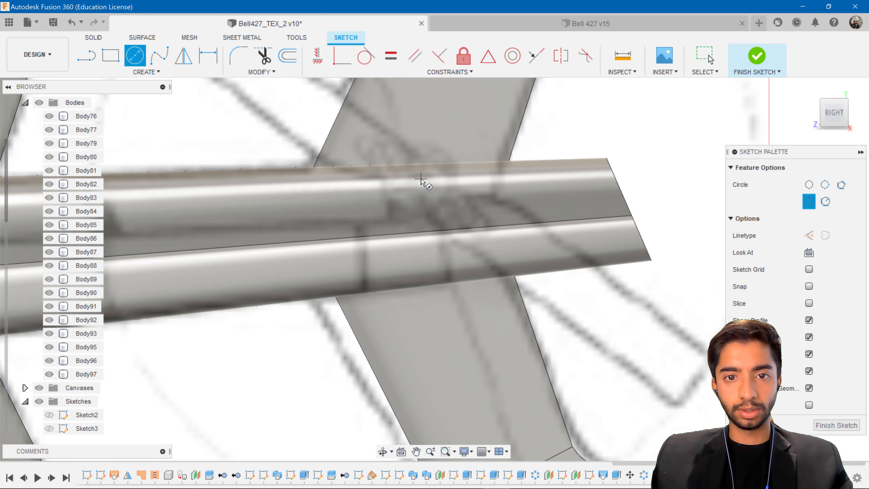
click(421, 198)
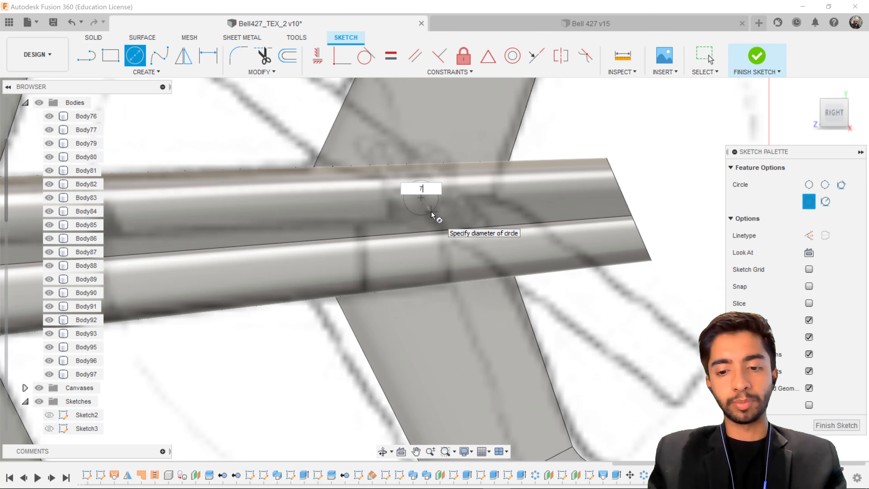
text(7.5)
key(Return)
key(Escape)
scroll(432, 206, down, 3)
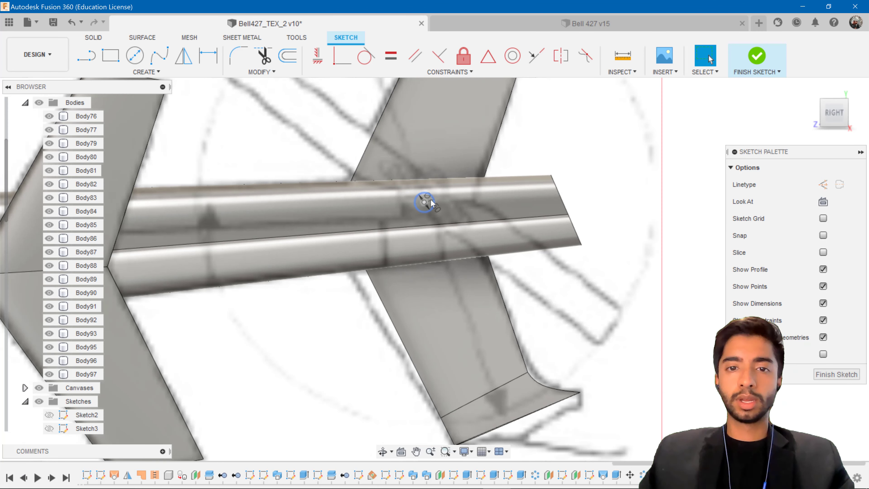
click(757, 57)
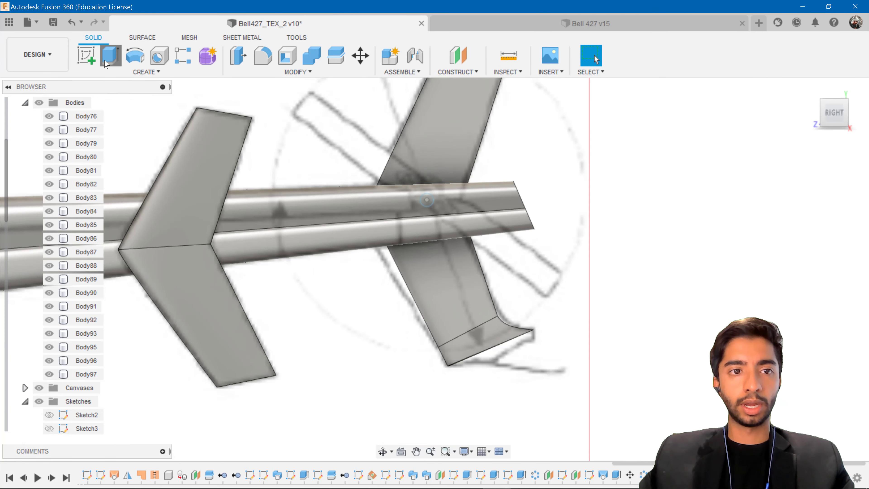
Extrude the circle profile 48 cm outward from the boom as a new body, following the tail rotor shaft on the top-view canvas.
click(111, 55)
shift+middle_drag(437, 202, 345, 270)
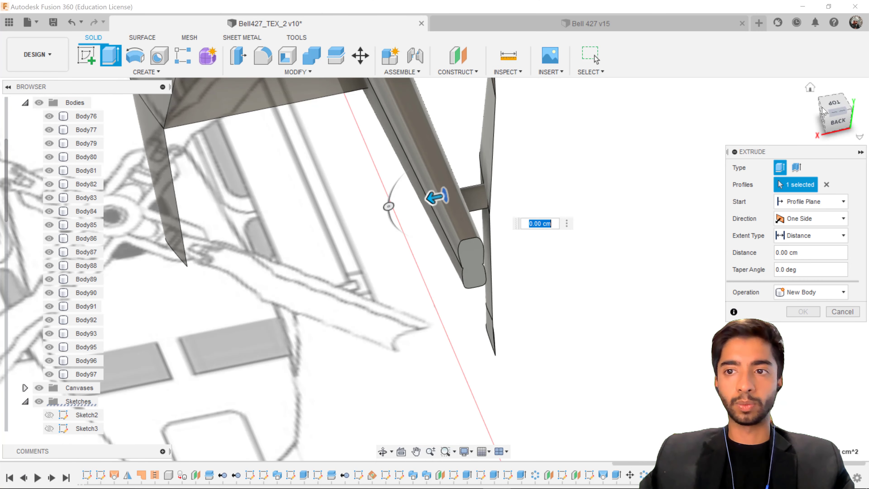
click(834, 104)
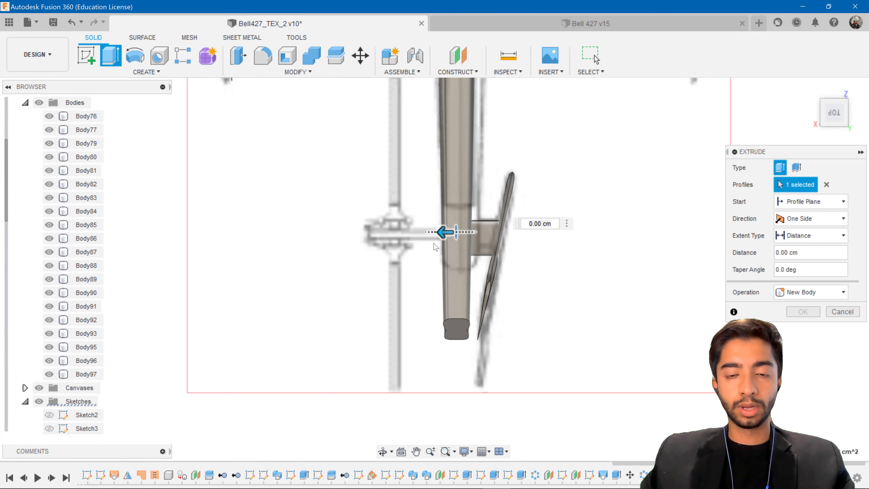
scroll(447, 240, up, 3)
scroll(447, 240, up, 2)
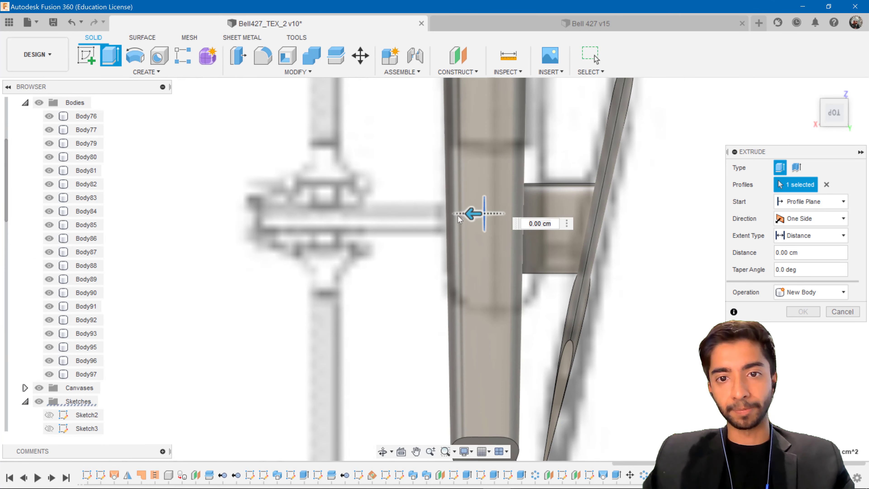
drag(460, 219, 251, 221)
click(811, 292)
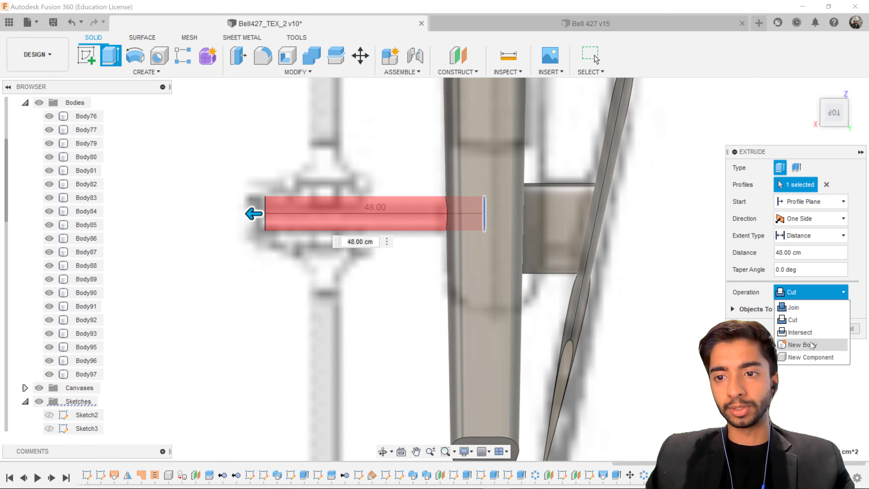
click(798, 344)
click(801, 311)
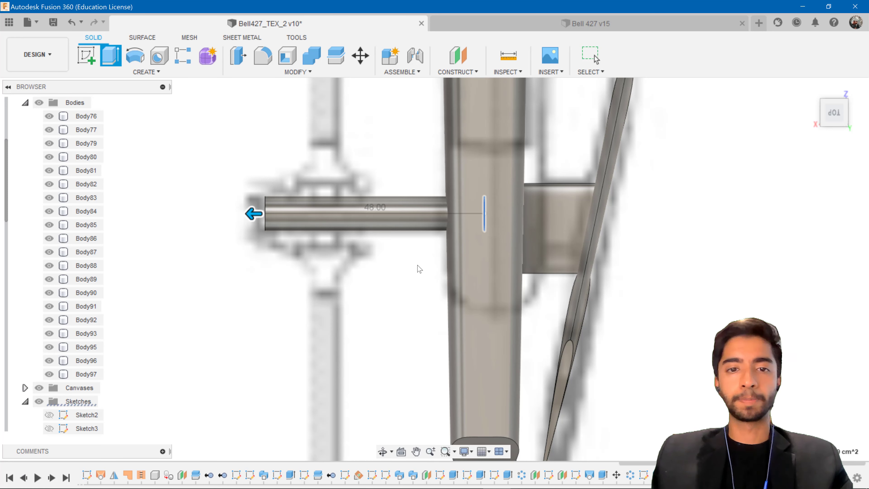
Examine the extruded tail rotor shaft on the boom from an angle and from the right side.
shift+middle_drag(358, 265, 417, 230)
scroll(416, 226, down, 3)
middle_drag(401, 202, 499, 332)
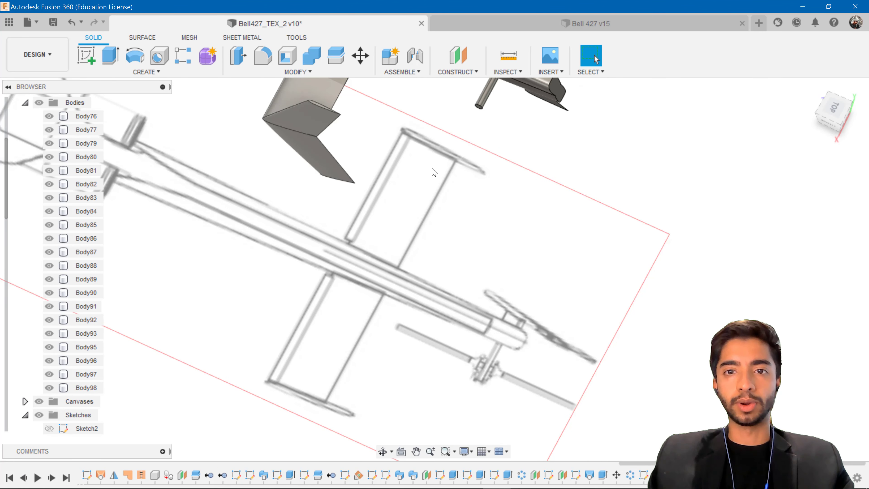
middle_drag(433, 169, 413, 312)
scroll(485, 229, up, 4)
click(833, 112)
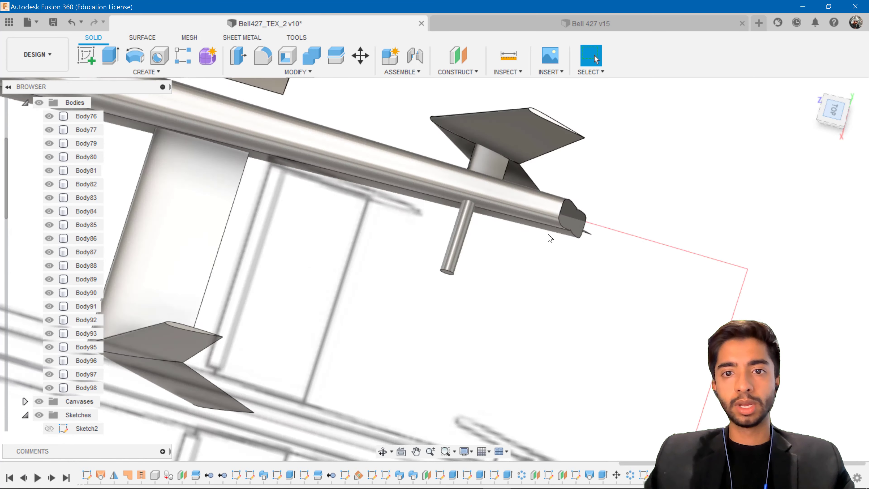
click(834, 130)
scroll(437, 293, up, 5)
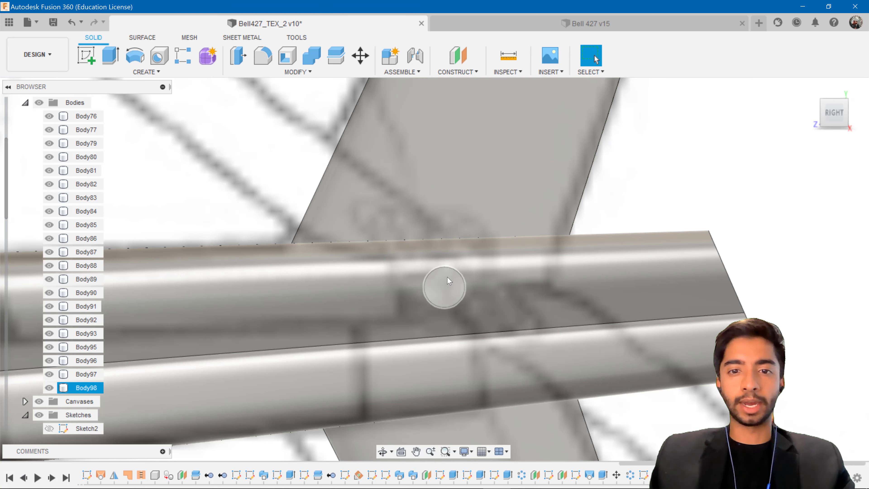
Start a sketch on the shaft's outer end face and project that face's circular outline into it.
mouse_move(449, 281)
shift+middle_down()
mouse_move(438, 223)
mouse_move(447, 293)
shift+middle_up()
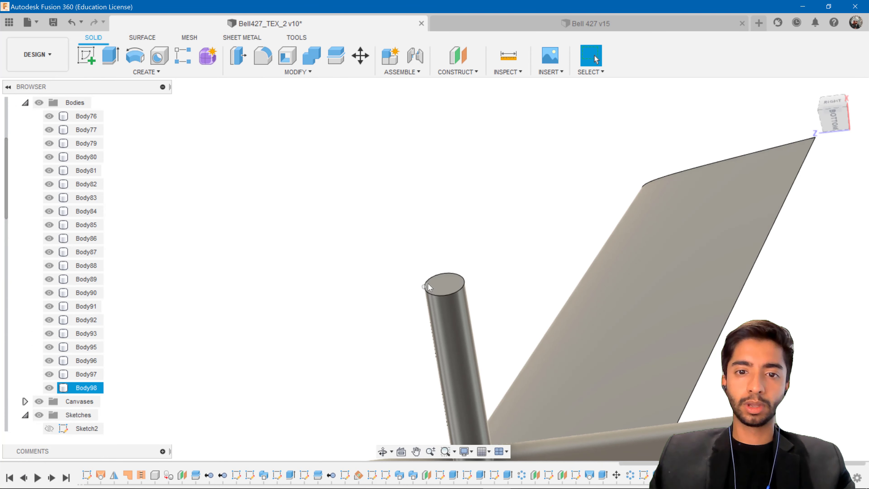
click(88, 58)
click(440, 276)
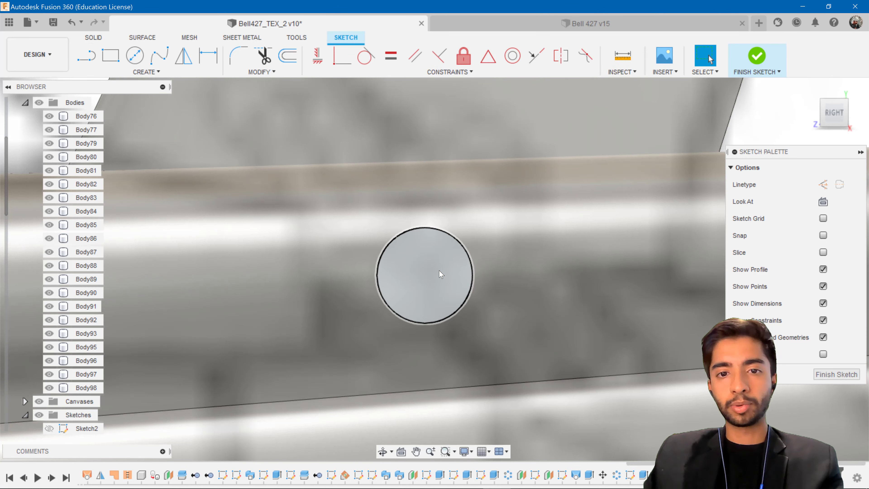
key(p)
click(416, 273)
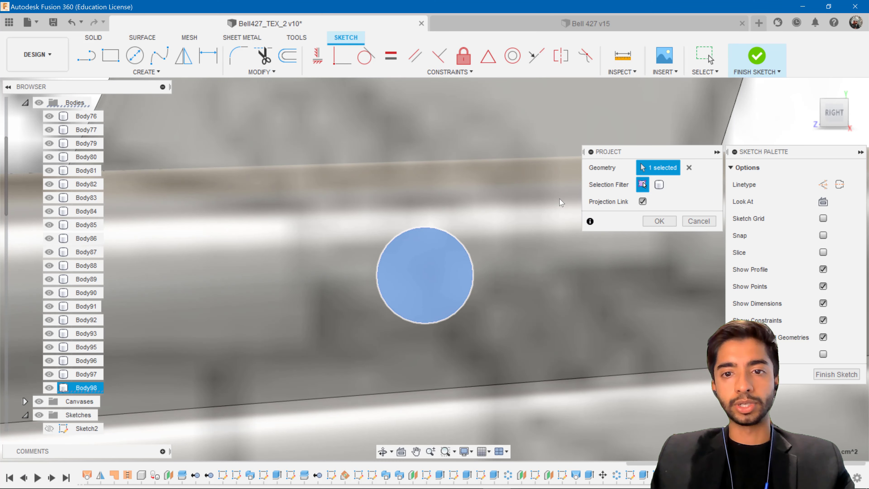
click(659, 220)
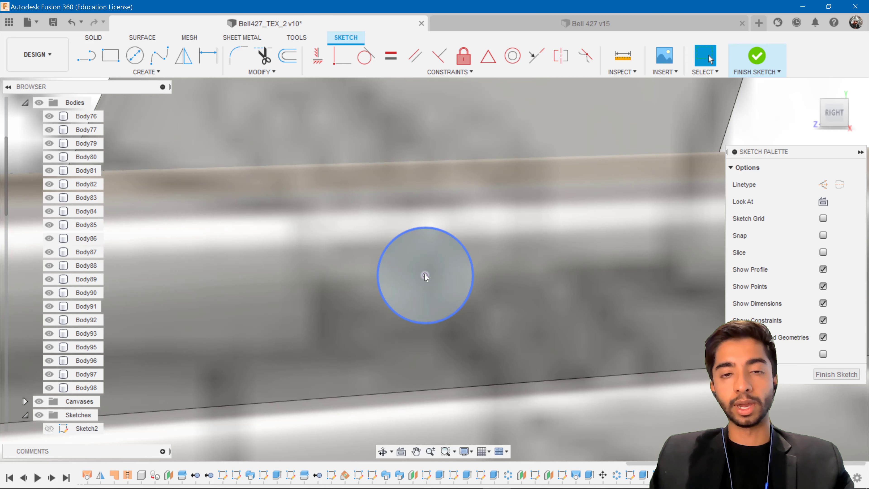
Draw a vertical diameter line through the centre of the projected circle and finish the sketch.
key(l)
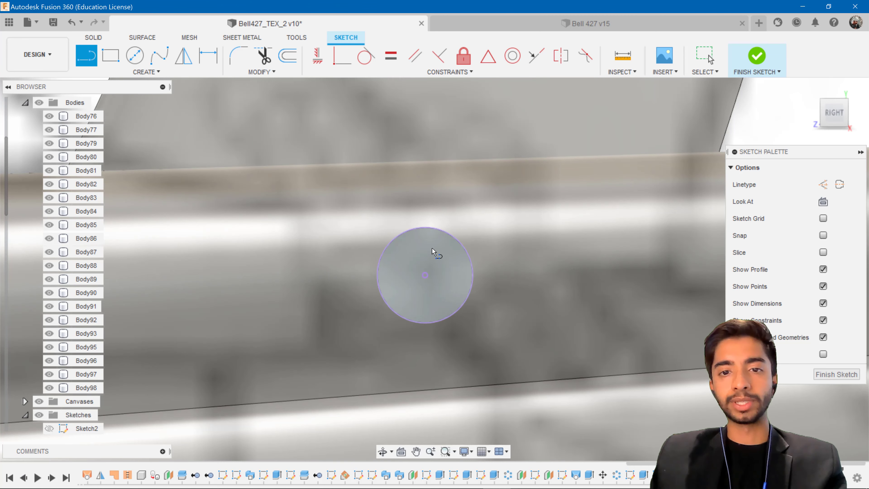
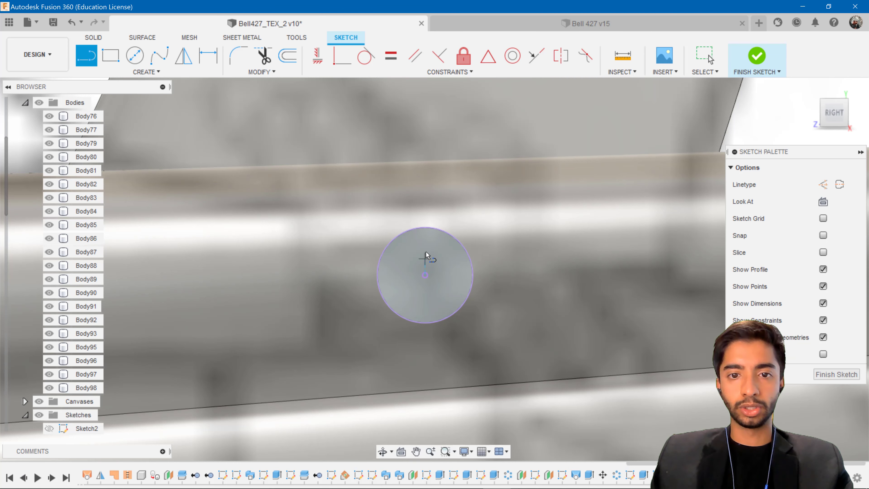
click(425, 227)
double_click(425, 322)
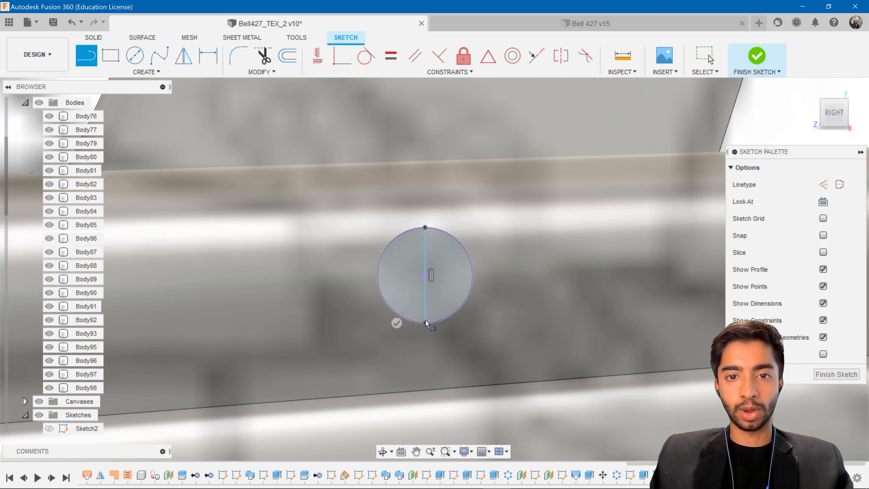
key(Escape)
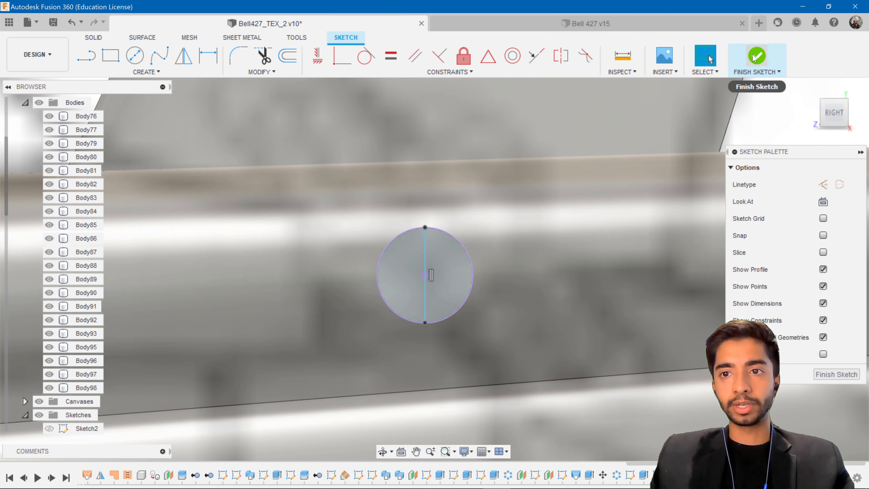
click(755, 58)
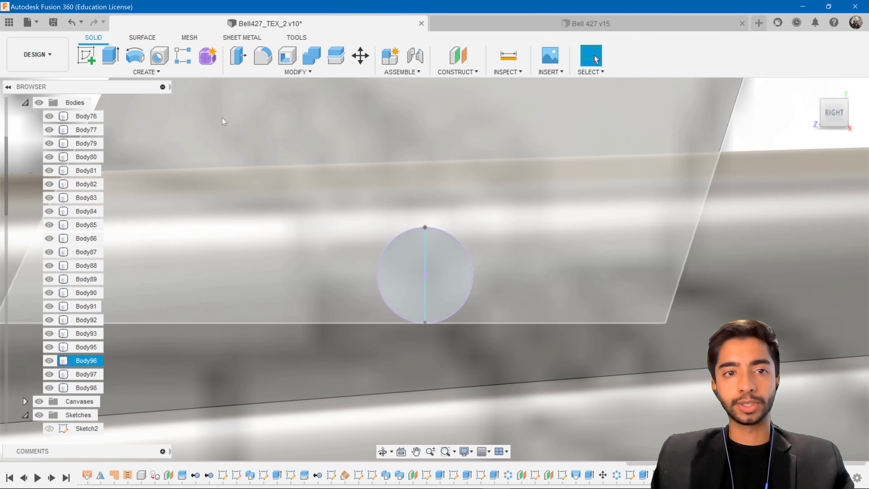
Revolve one half of the circle 180 degrees about the diameter line, joined to the shaft, to round its tip.
click(139, 60)
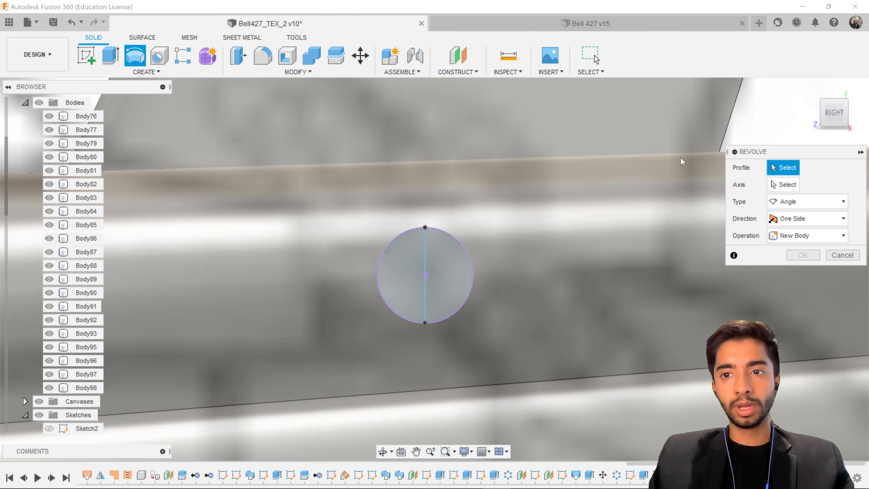
click(396, 272)
click(774, 185)
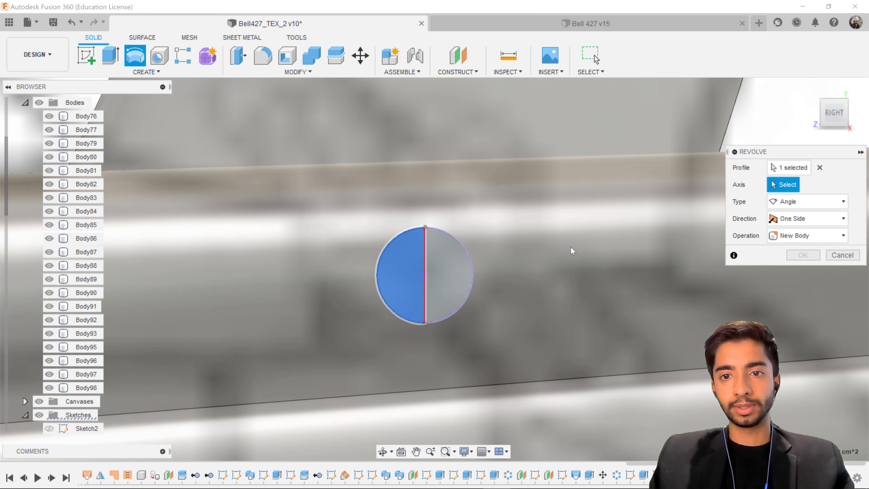
click(424, 283)
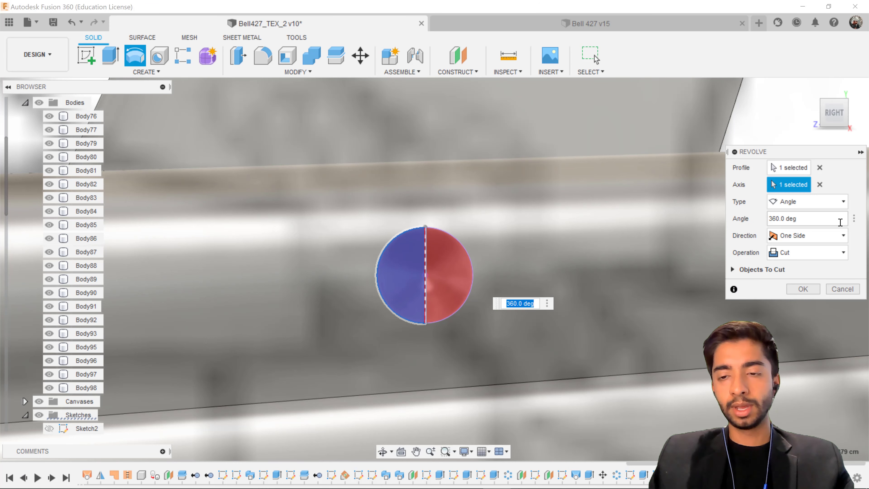
click(841, 223)
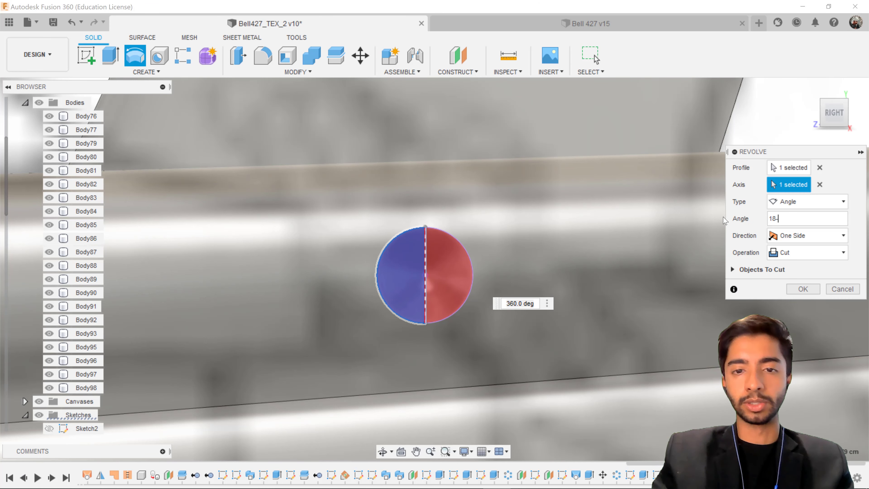
text(180)
key(Return)
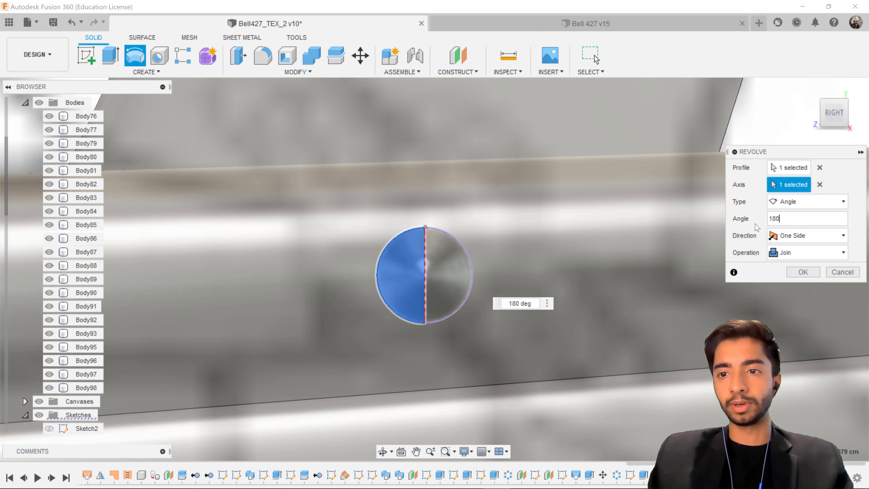
click(803, 272)
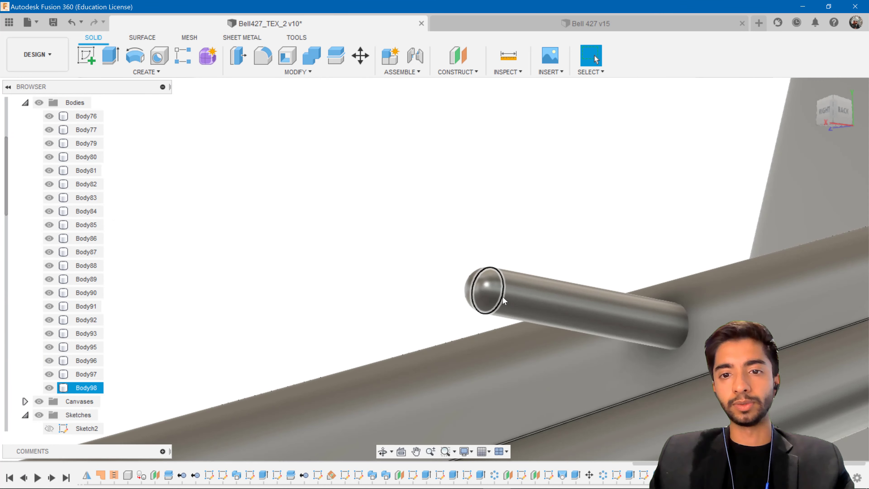
Check the shaft's rounded tip, and examine the finished tail rotor's blades and hub from the side in the Bell 427 v15 document.
scroll(503, 300, up, 2)
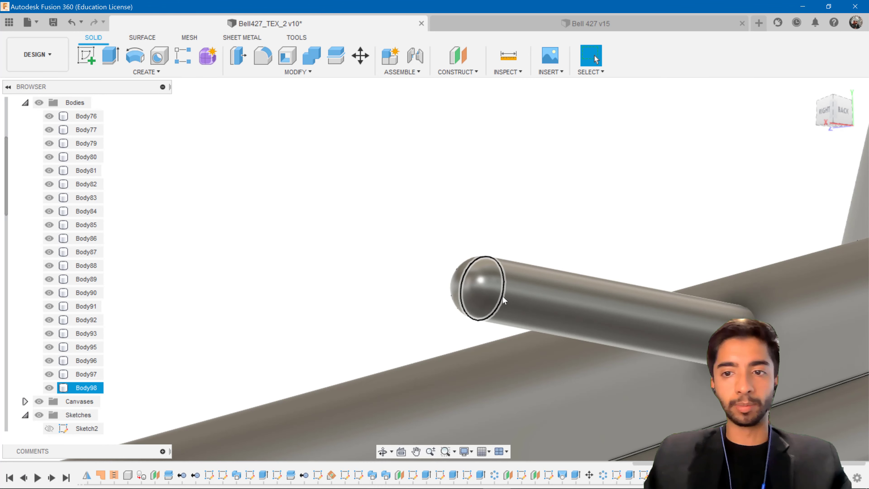
scroll(503, 297, down, 3)
click(821, 110)
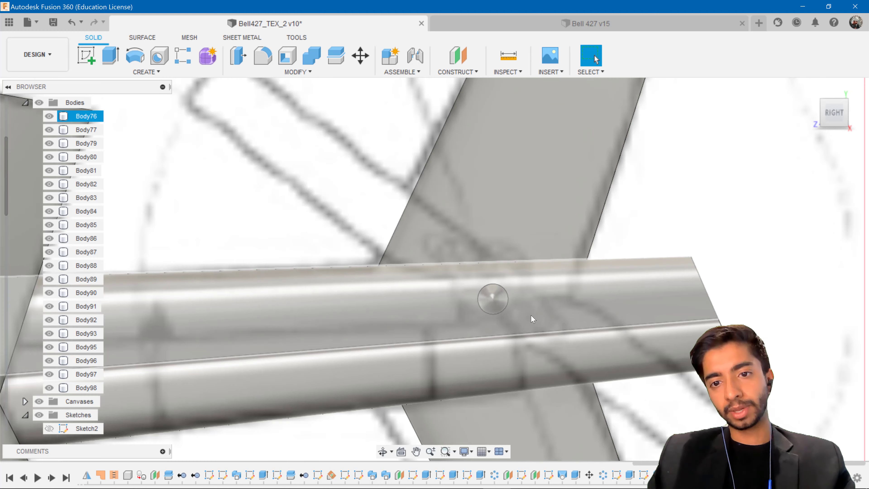
scroll(531, 319, down, 1)
middle_drag(531, 319, 503, 286)
click(508, 25)
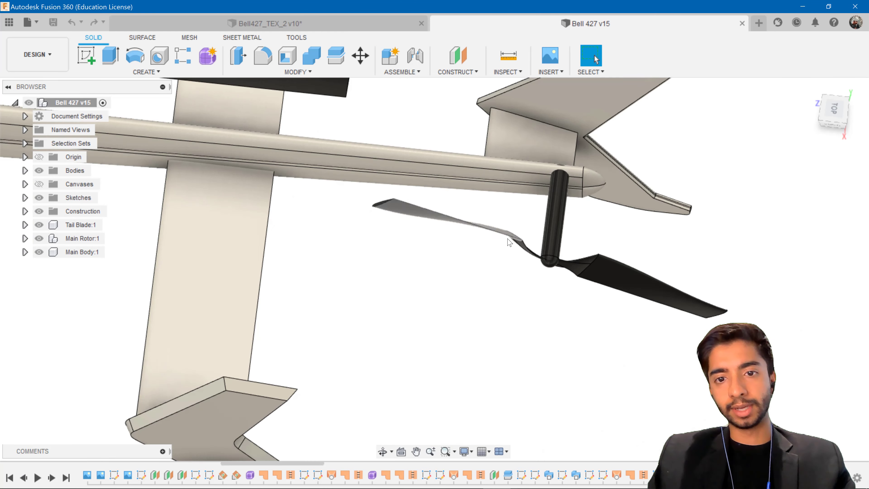
click(832, 125)
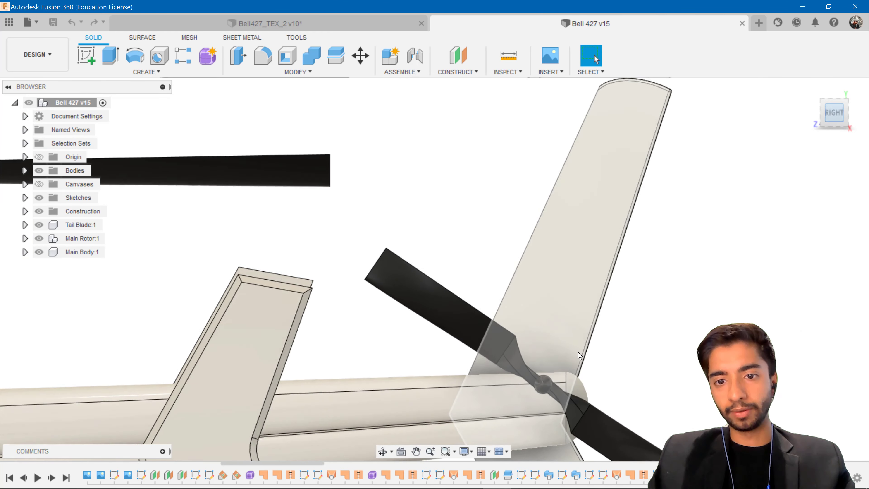
scroll(544, 304, up, 1)
middle_drag(544, 303, 466, 182)
scroll(478, 287, up, 3)
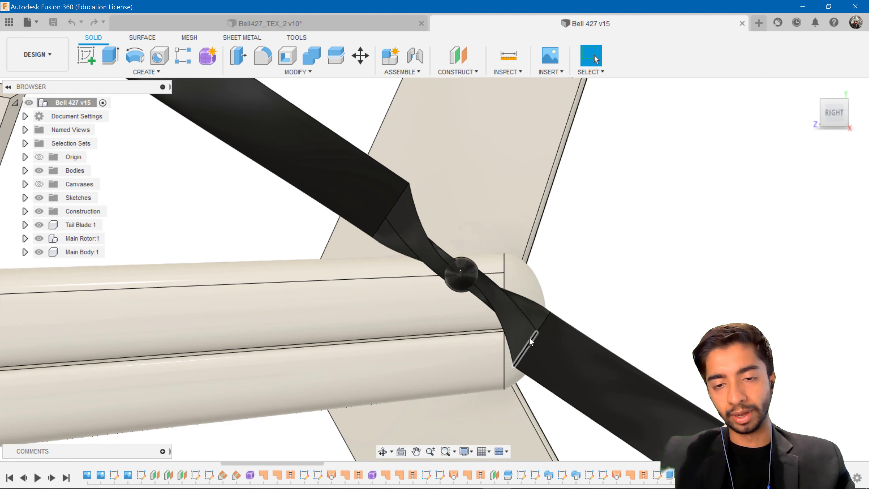
scroll(530, 337, down, 3)
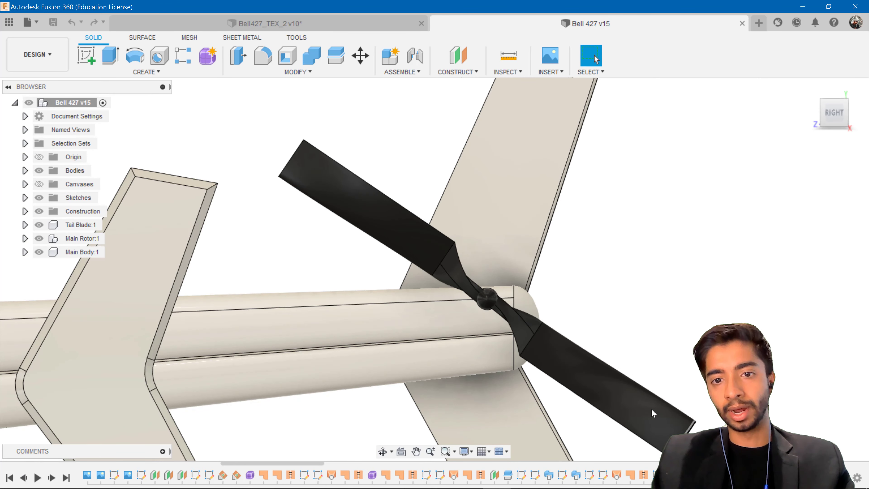
Return to the Bell427_TEX_2 document and examine the tail rotor blade outline around the shaft on the side-view canvas.
click(290, 23)
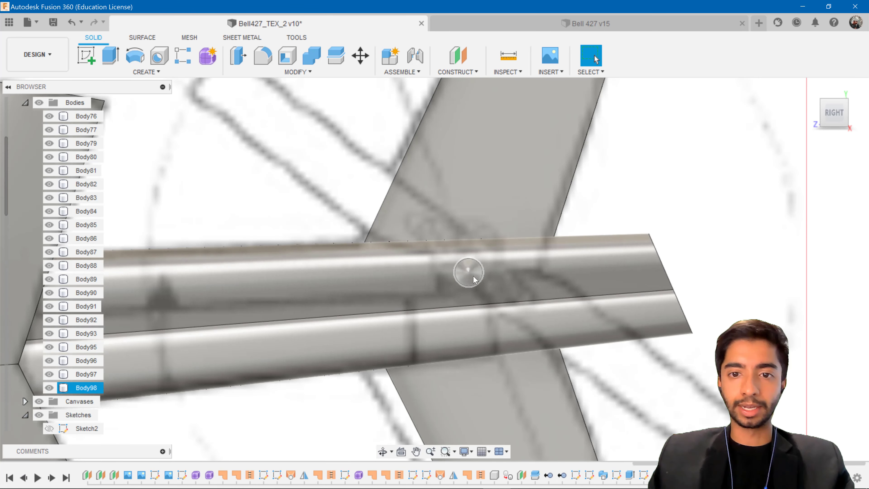
scroll(475, 277, up, 2)
middle_drag(513, 276, 474, 242)
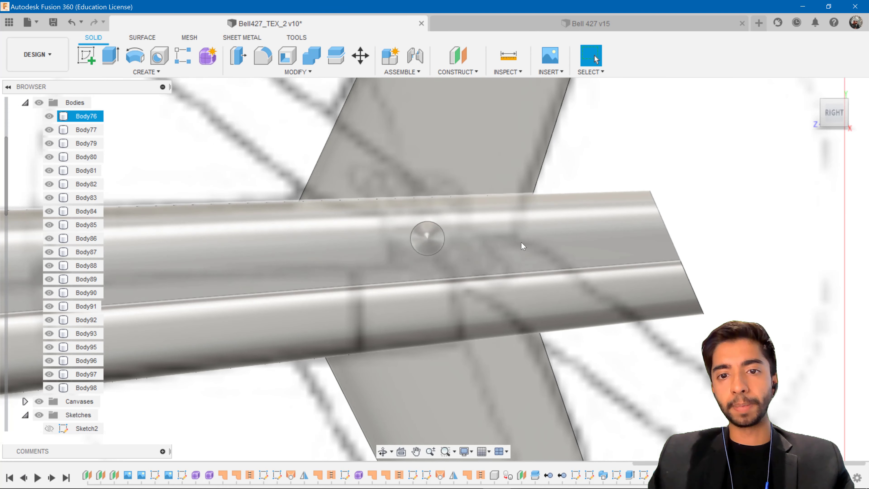
middle_drag(471, 346, 425, 285)
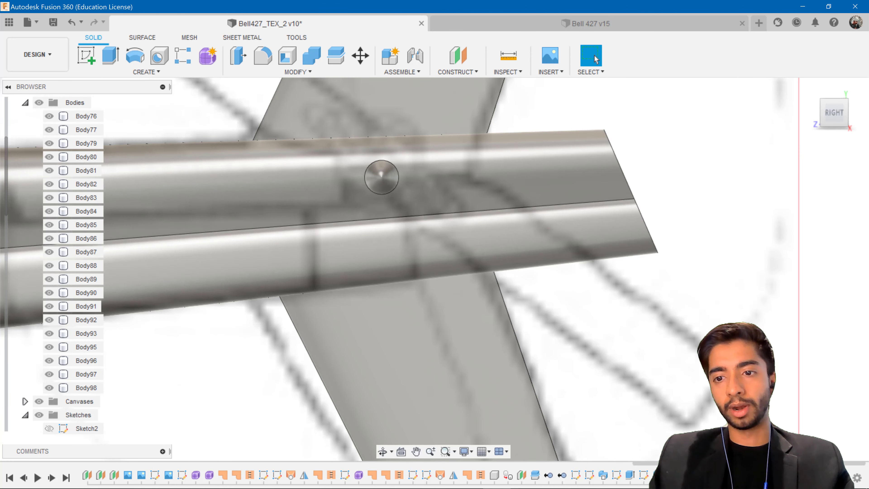
scroll(695, 413, down, 5)
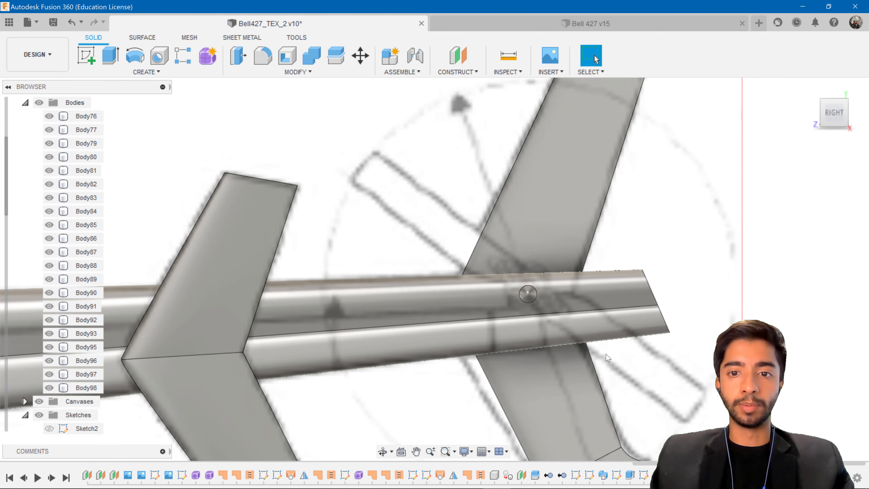
scroll(607, 357, up, 3)
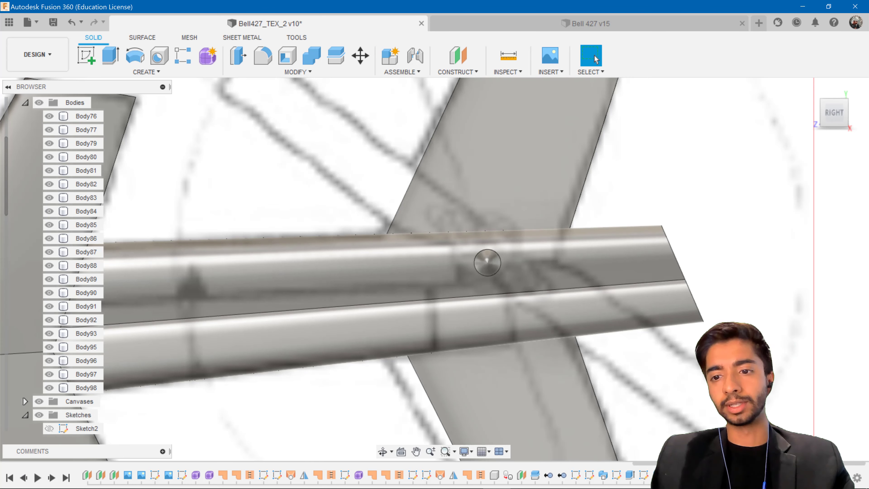
scroll(571, 318, up, 1)
click(566, 272)
scroll(563, 266, up, 2)
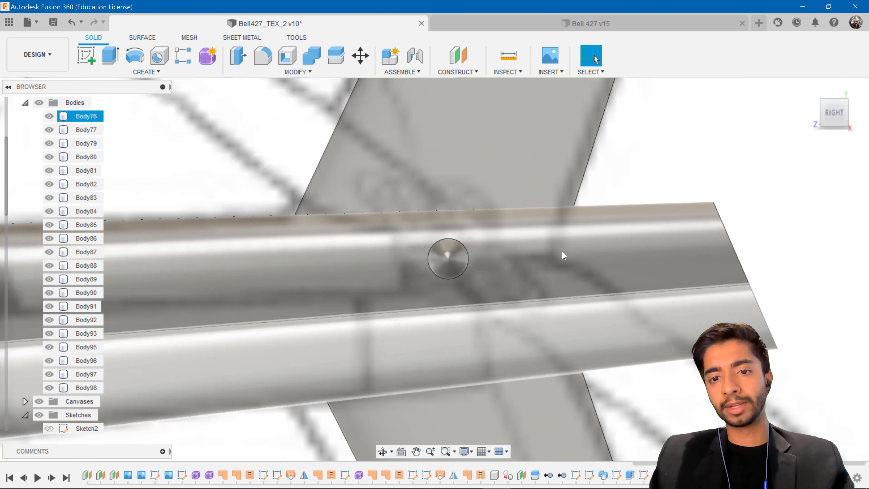
Start a new sketch on the side plane of the helicopter and bring the tail rotor area back into view.
click(449, 272)
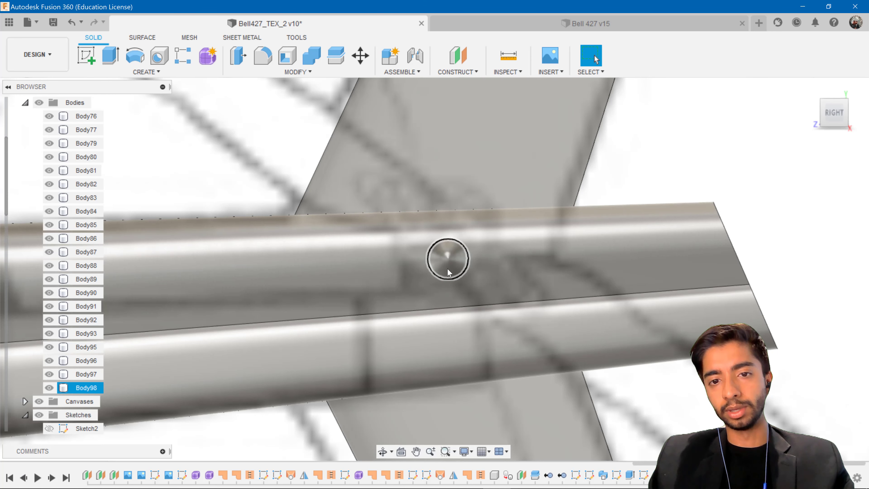
click(570, 267)
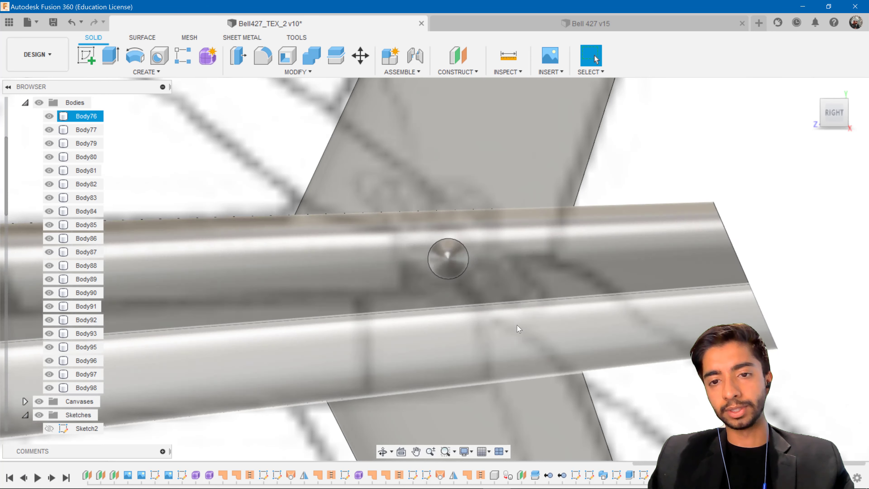
scroll(541, 280, down, 5)
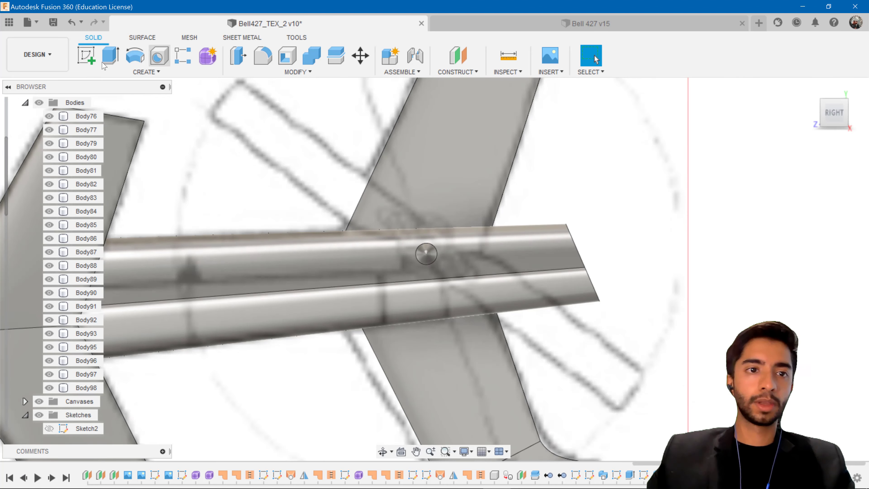
click(86, 56)
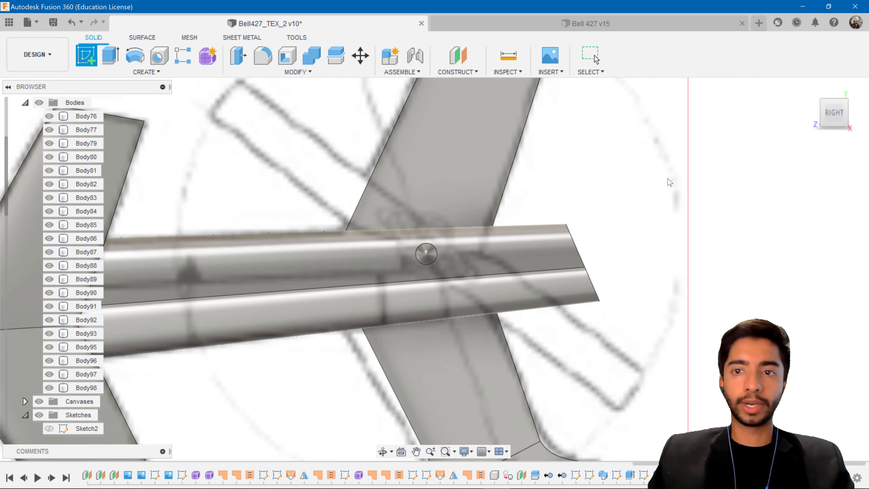
click(654, 164)
scroll(462, 205, down, 6)
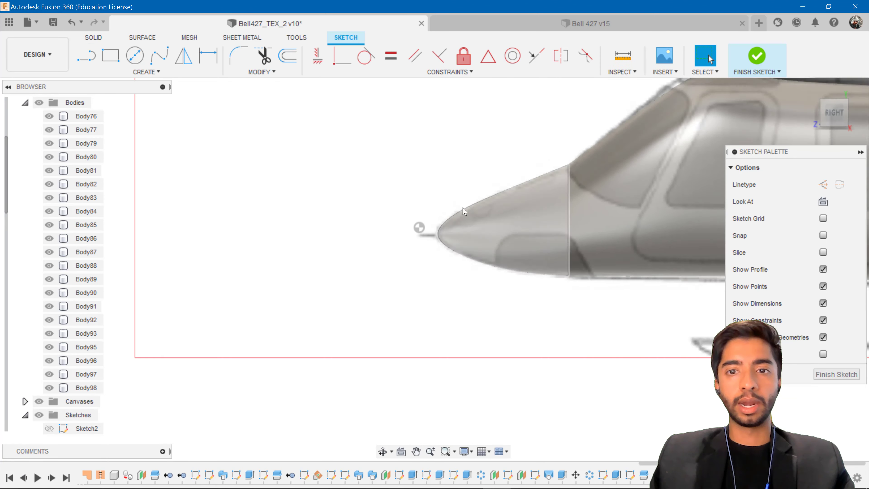
middle_drag(551, 184, 229, 188)
middle_drag(586, 184, 129, 219)
scroll(430, 205, up, 8)
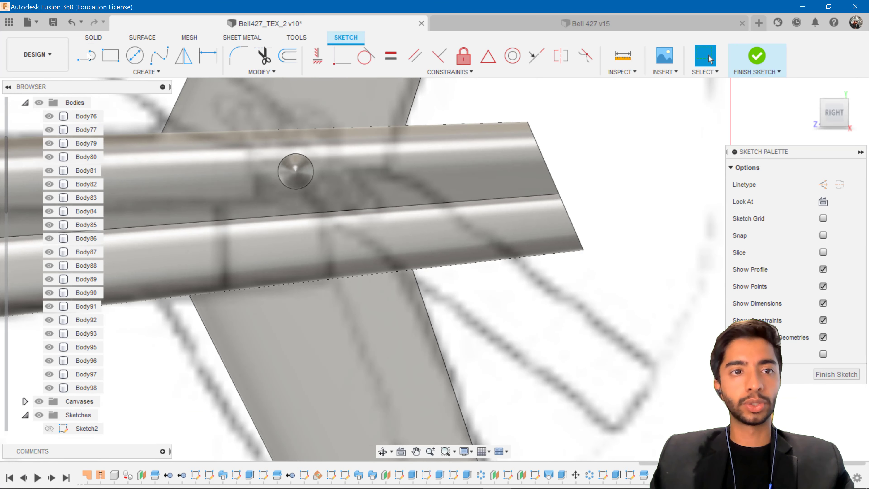
Sketch a slanted line about 15 cm long across the root of the lower tail rotor blade on the side canvas.
click(87, 56)
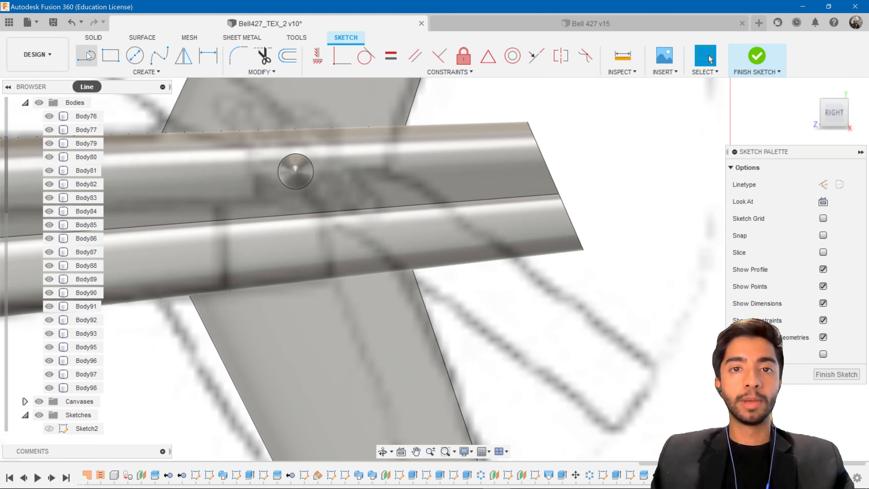
click(88, 56)
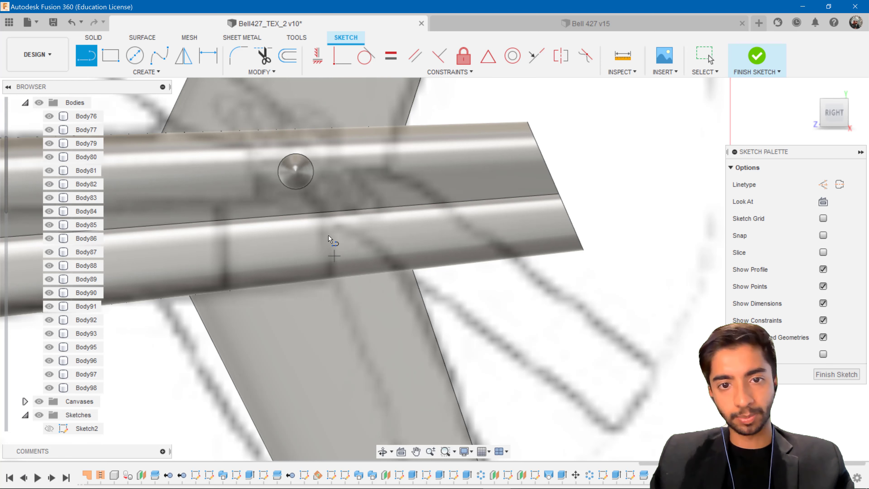
click(413, 183)
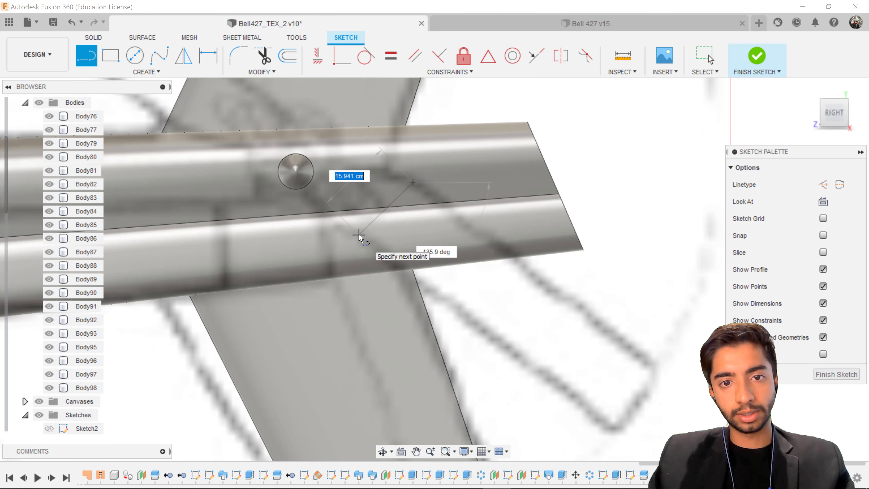
double_click(364, 236)
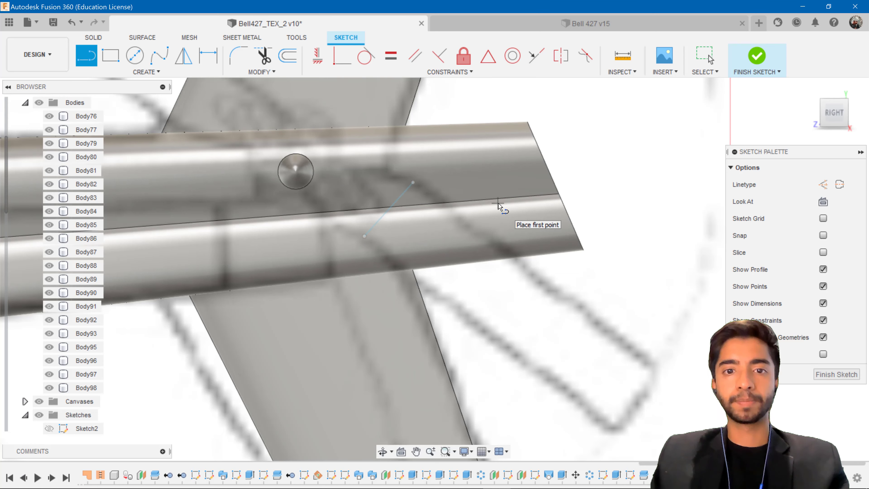
key(Escape)
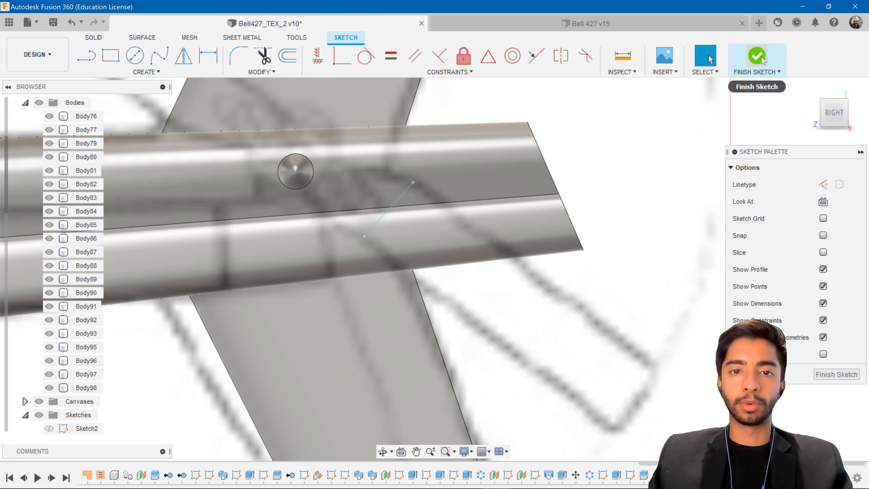
Move the sketched line 35 cm outward from the boom to align with the tail rotor blade on the top-view canvas.
click(815, 115)
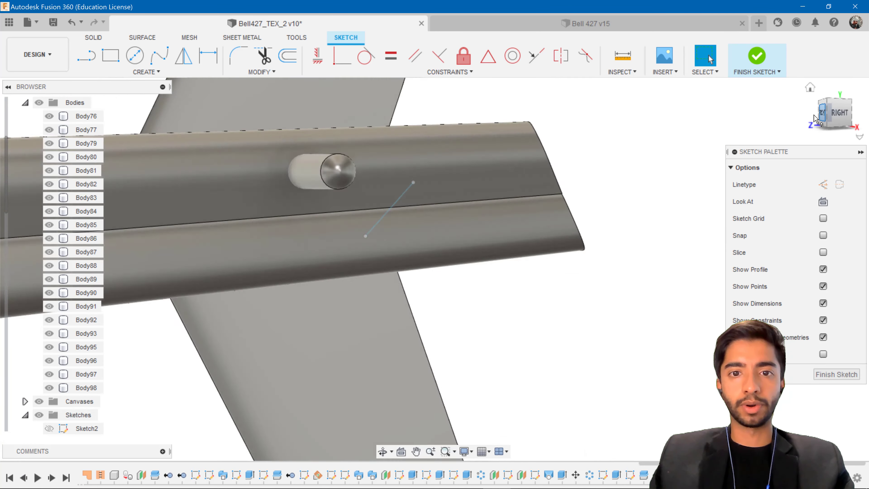
scroll(584, 144, down, 6)
middle_drag(592, 149, 353, 231)
click(352, 231)
click(841, 104)
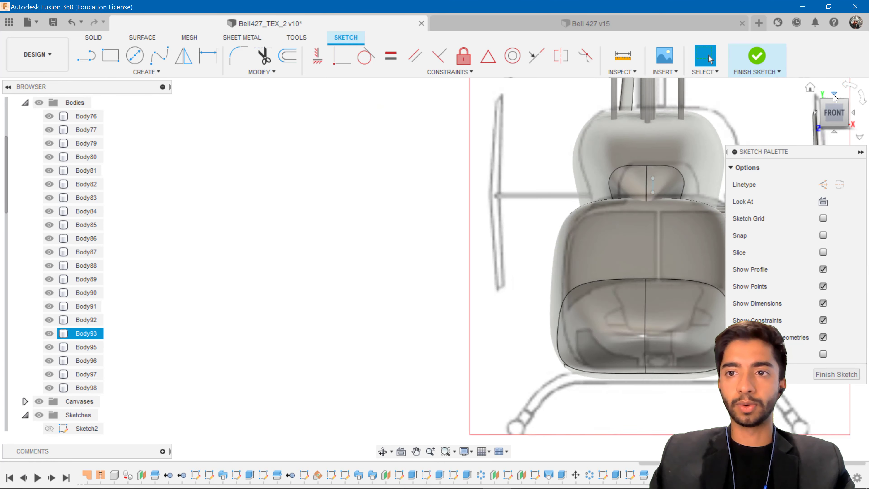
middle_drag(585, 229, 294, 106)
scroll(358, 165, up, 5)
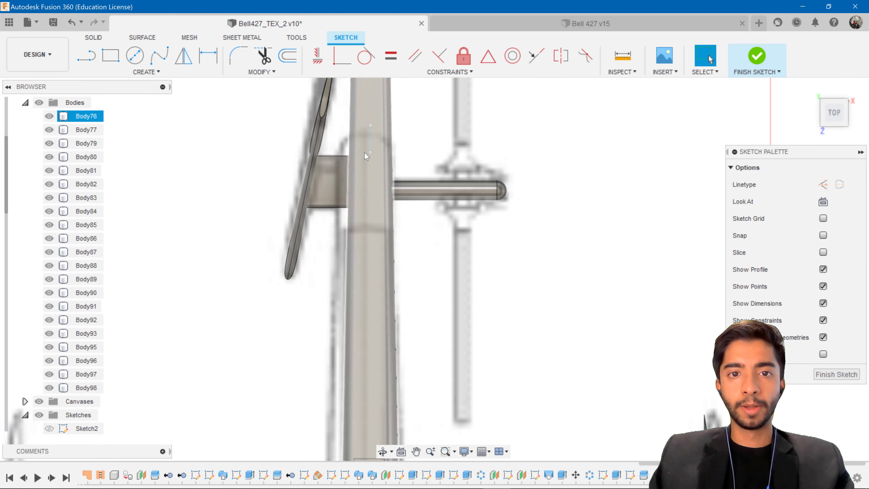
click(372, 143)
scroll(416, 146, down, 2)
middle_drag(407, 164, 375, 261)
scroll(359, 236, up, 5)
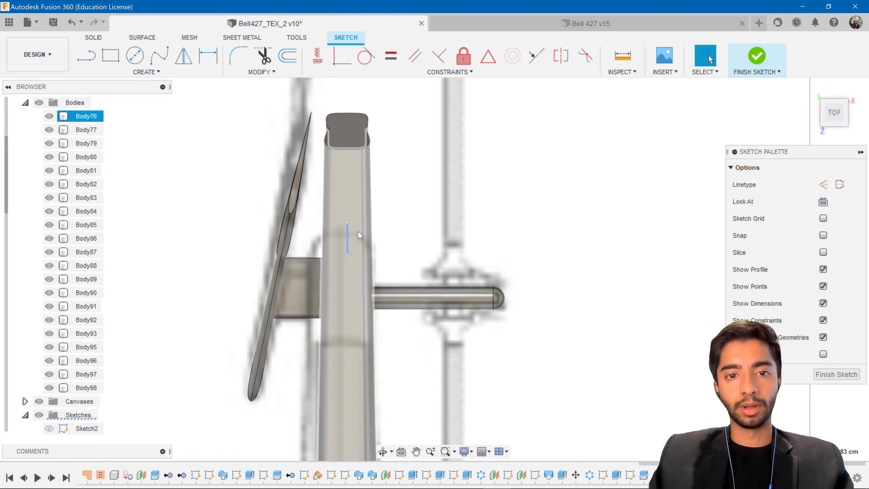
key(m)
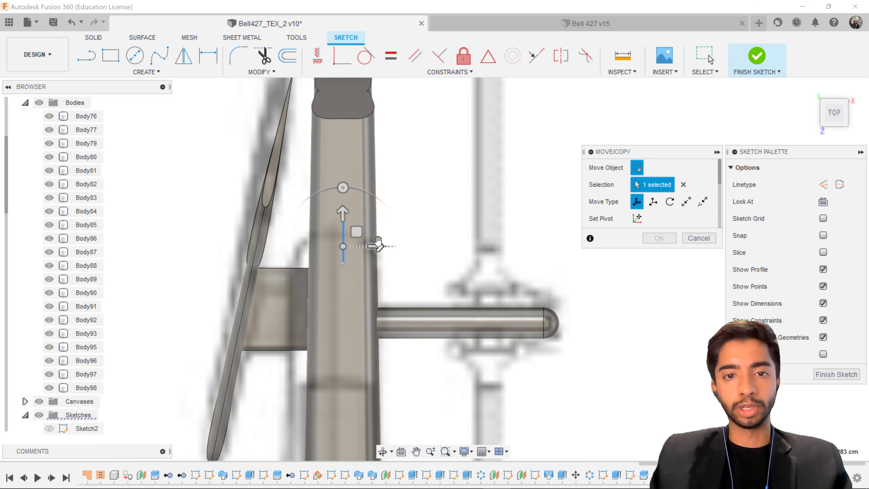
mouse_move(379, 245)
mouse_down()
mouse_move(511, 247)
mouse_move(497, 248)
mouse_up()
scroll(508, 247, up, 2)
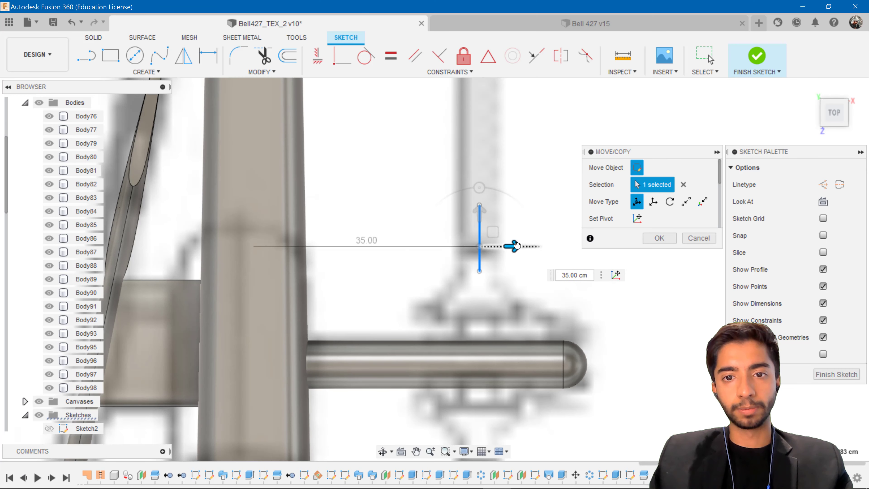
scroll(515, 244, up, 2)
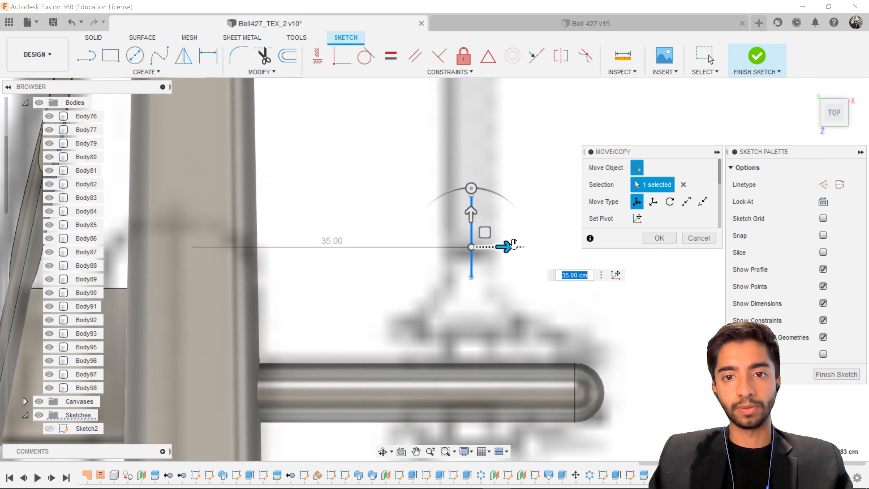
click(659, 238)
scroll(643, 230, down, 3)
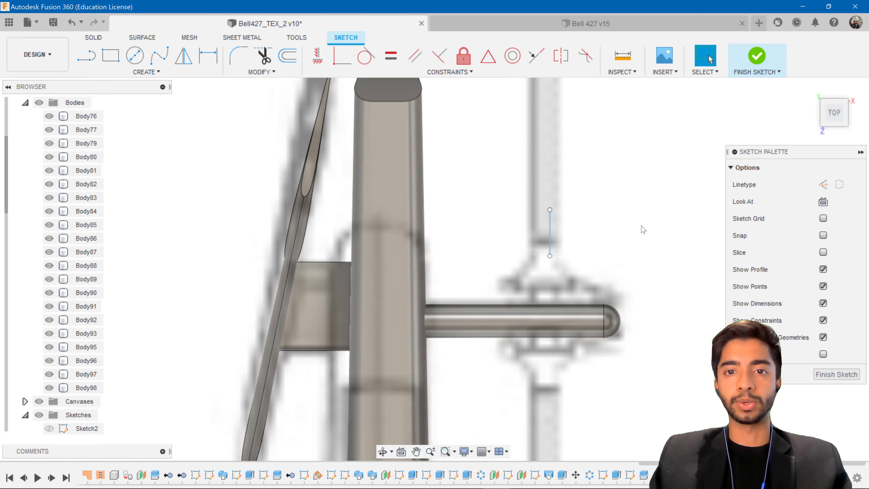
Check the moved line against the blade outline from the side and finish the sketch.
scroll(642, 228, down, 3)
click(837, 134)
click(858, 114)
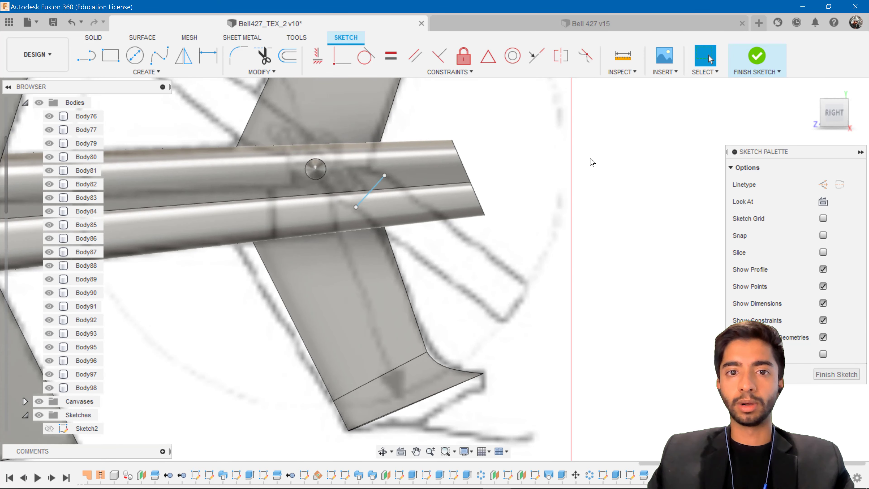
click(756, 56)
click(325, 215)
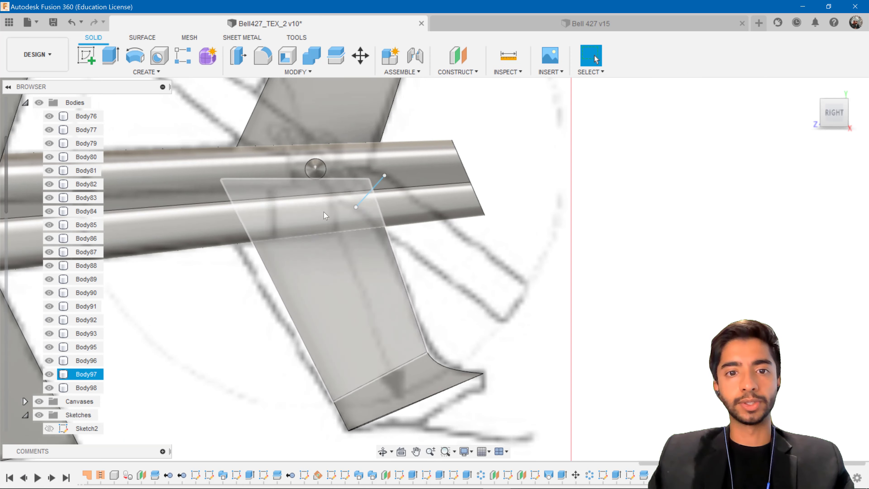
key(Escape)
Construct a plane at an angle of 0 degrees through the line at the blade root.
click(458, 72)
click(460, 97)
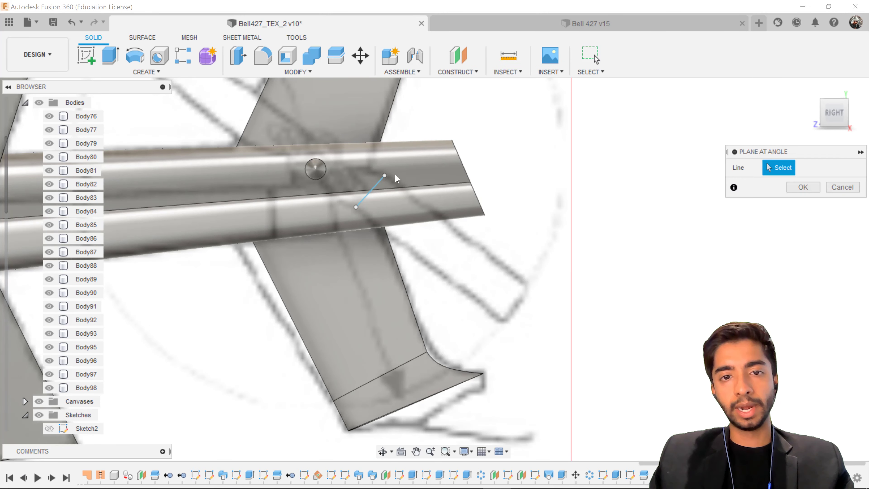
click(374, 189)
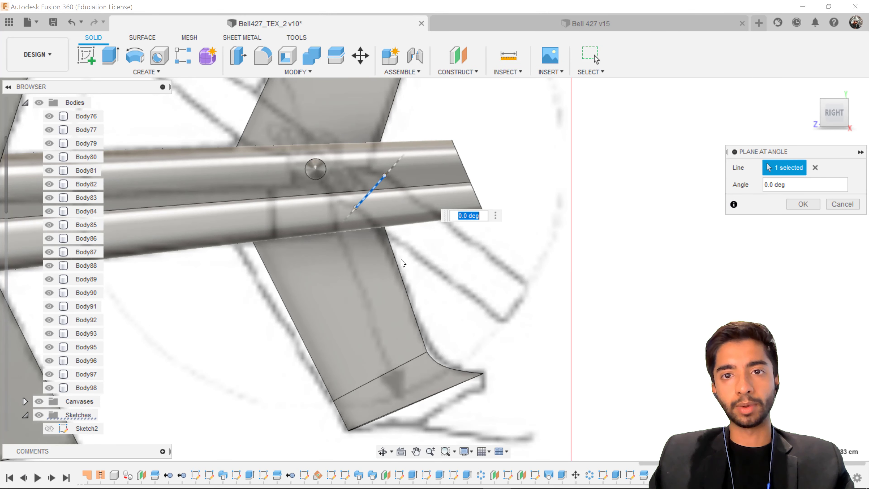
scroll(441, 256, down, 6)
scroll(459, 262, up, 8)
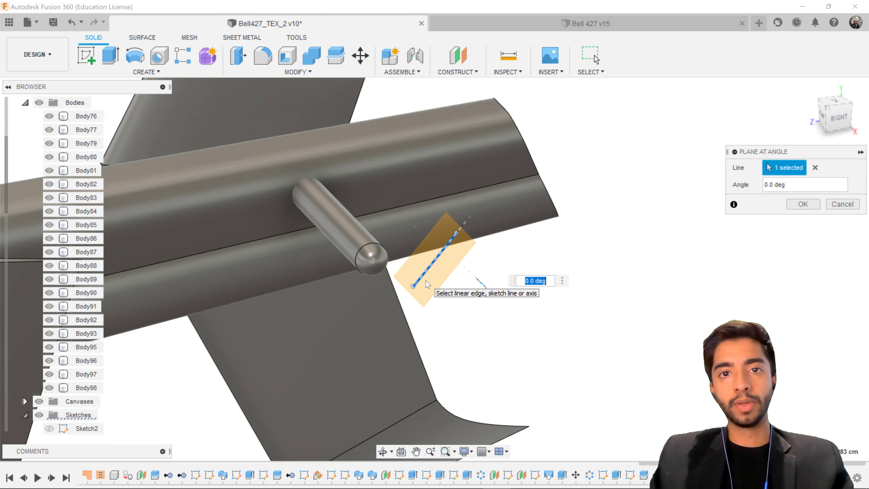
click(803, 204)
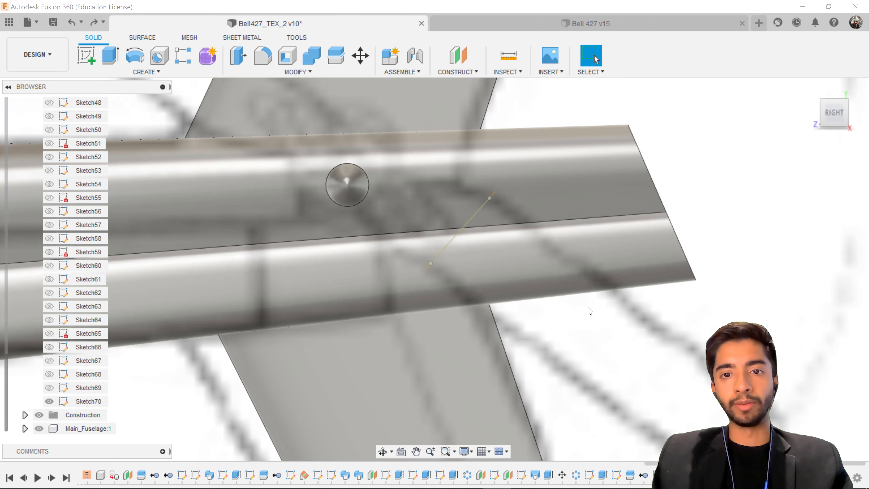
Start a sketch on the new construction plane beside the tail rotor shaft.
scroll(588, 307, down, 10)
scroll(606, 291, up, 10)
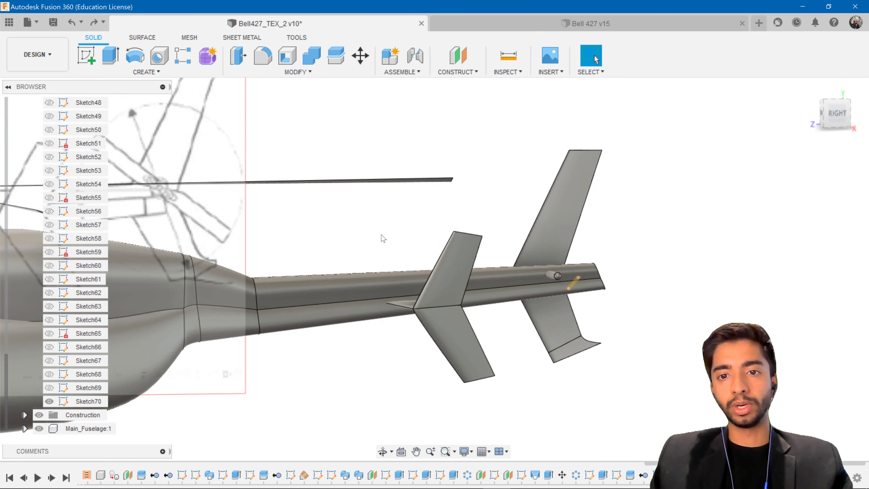
scroll(541, 280, up, 5)
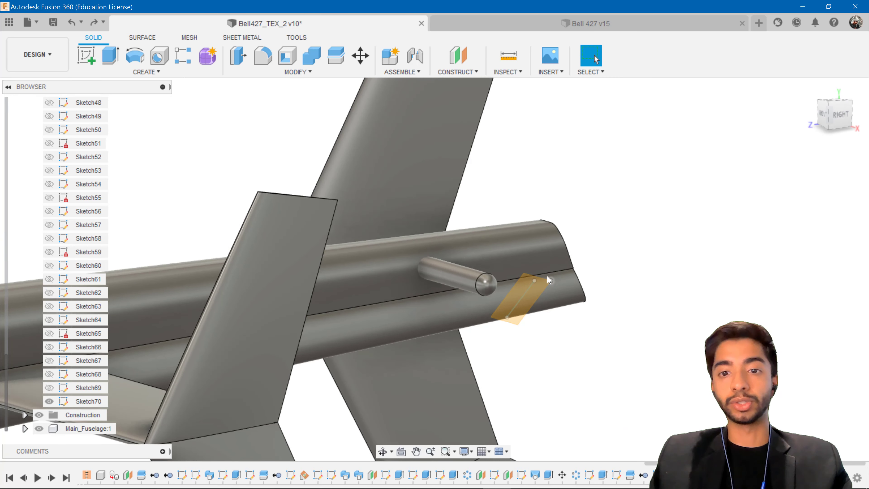
click(87, 59)
click(533, 287)
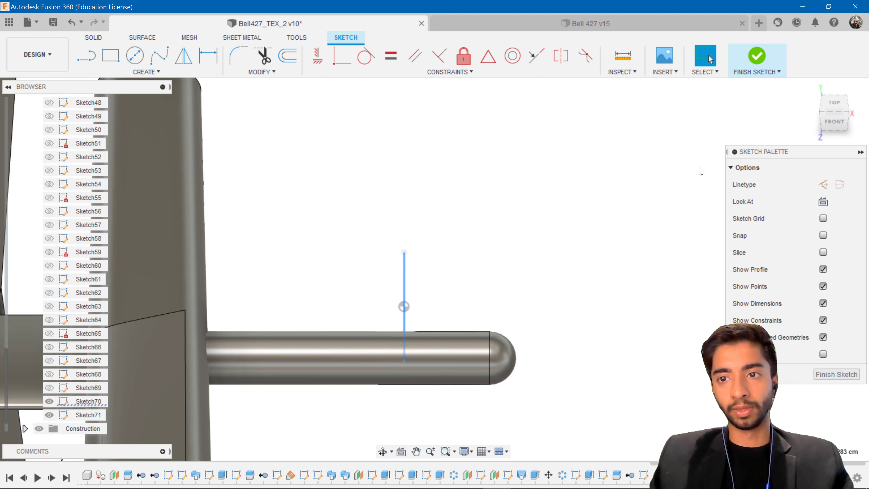
Try to turn the blade root line from the previous sketch into a construction line.
click(824, 185)
click(585, 223)
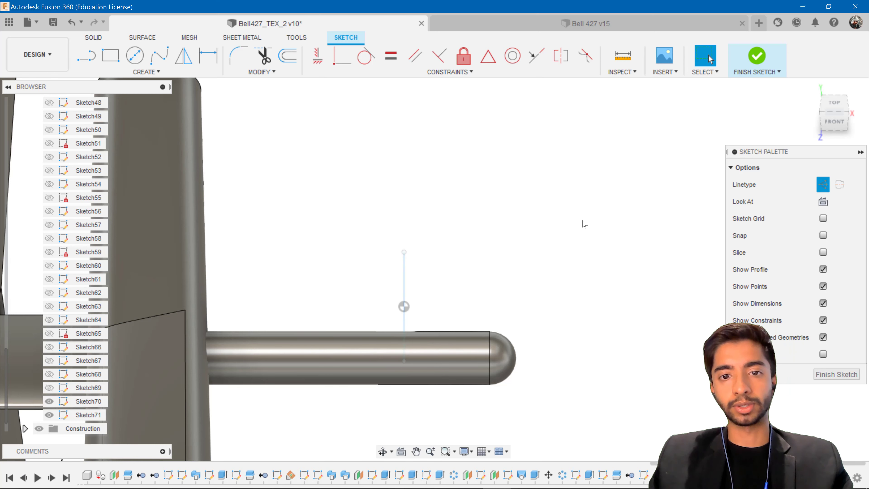
click(404, 291)
click(823, 184)
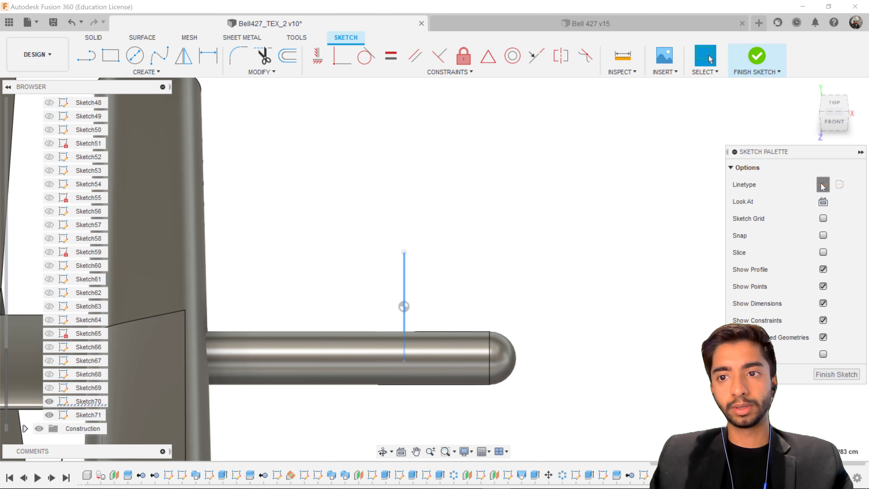
click(527, 211)
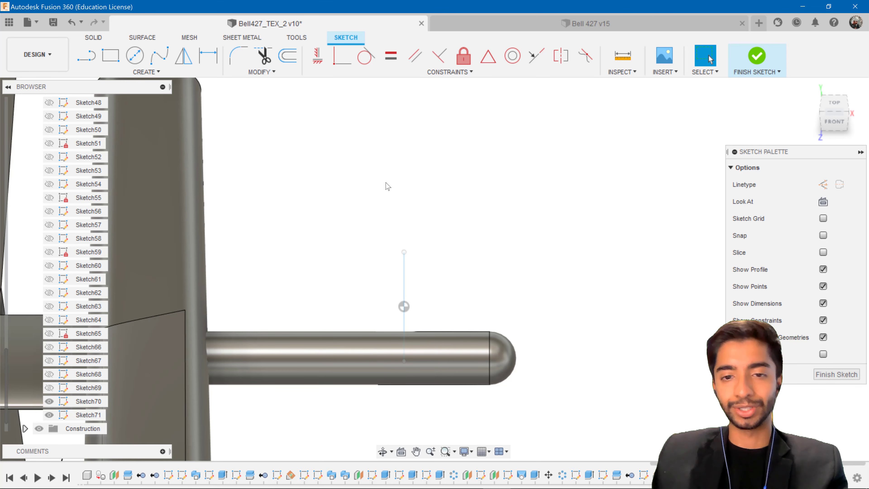
Project the blade root line into the current sketch with the projection link kept on.
key(p)
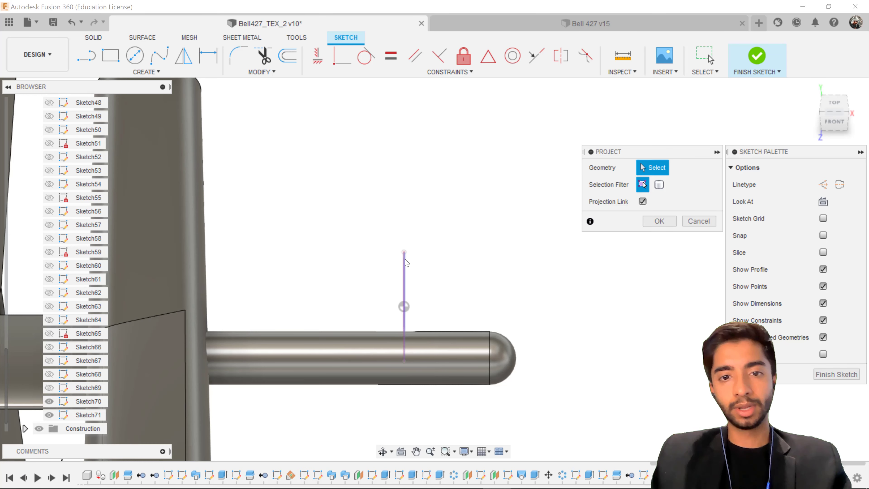
click(405, 263)
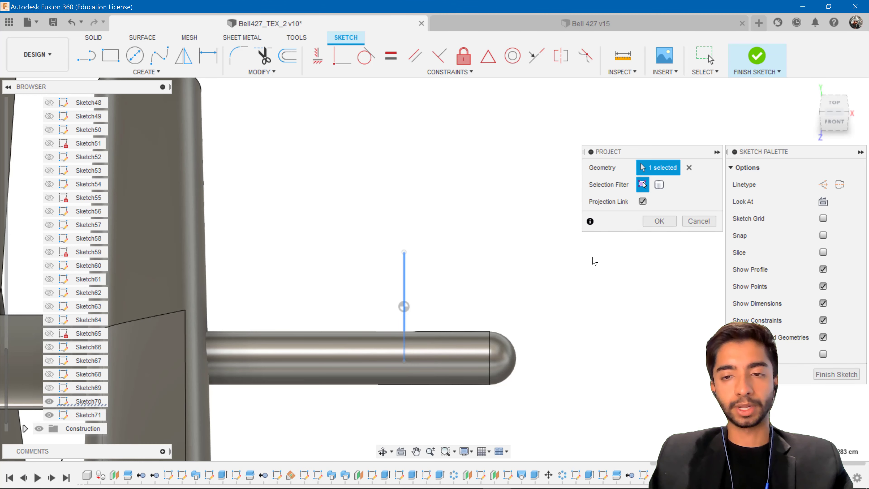
click(655, 221)
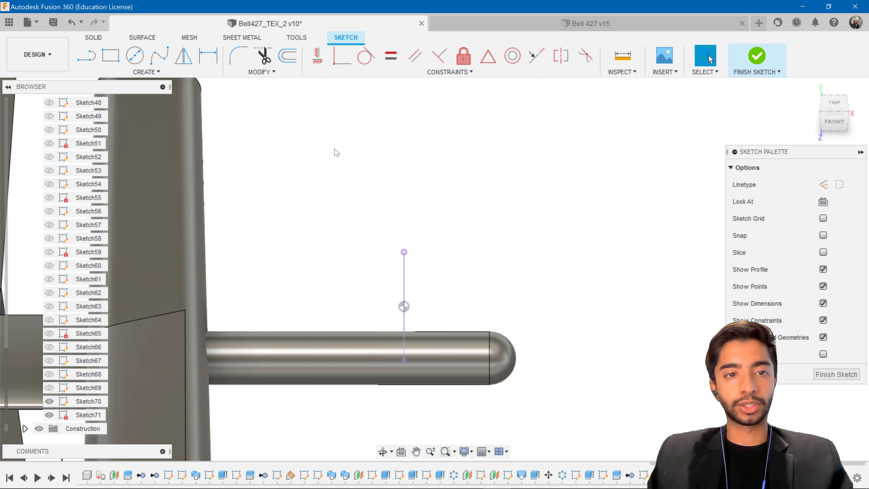
Draw a control point spline from the projected root line's upper end to its lower end, bulging slightly to one side near the upper end.
click(146, 72)
mouse_move(157, 171)
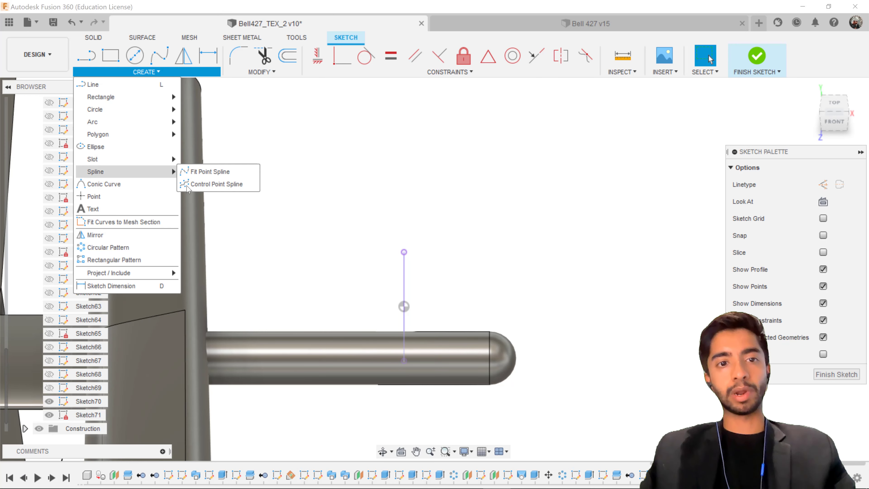
click(187, 185)
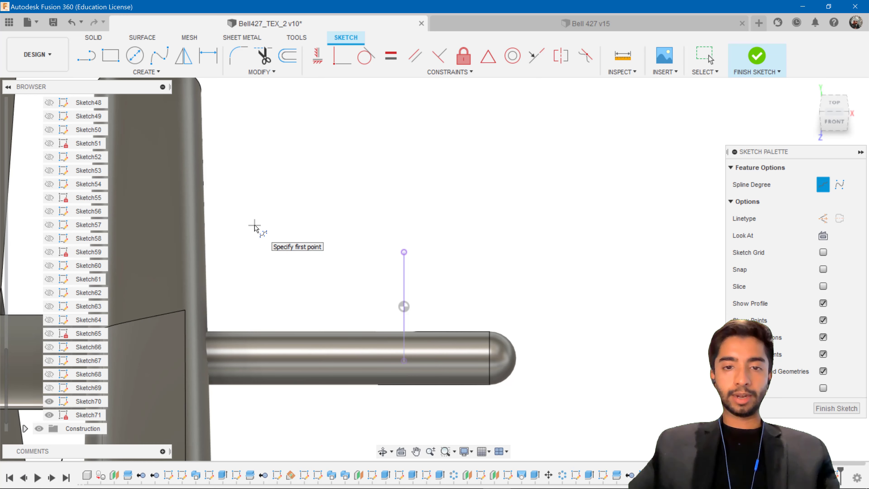
click(404, 252)
click(418, 251)
click(404, 360)
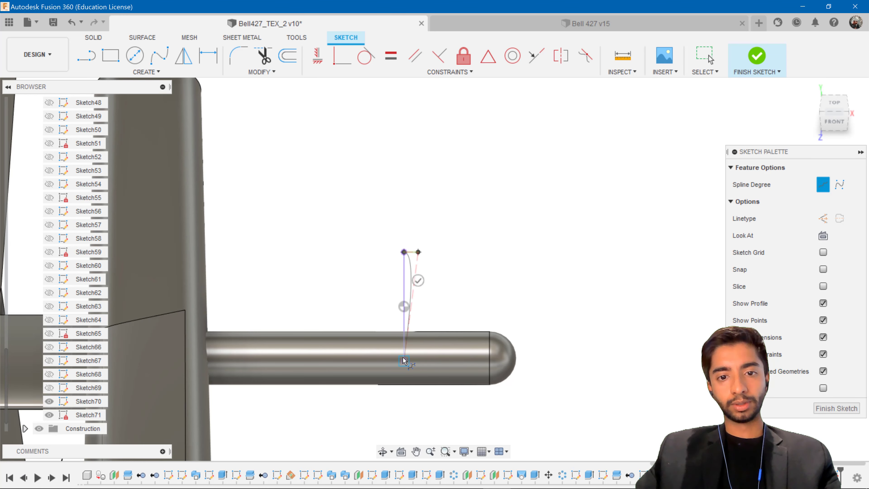
Mirror the spline across the projected root line to close the airfoil profile, and finish the sketch.
click(184, 55)
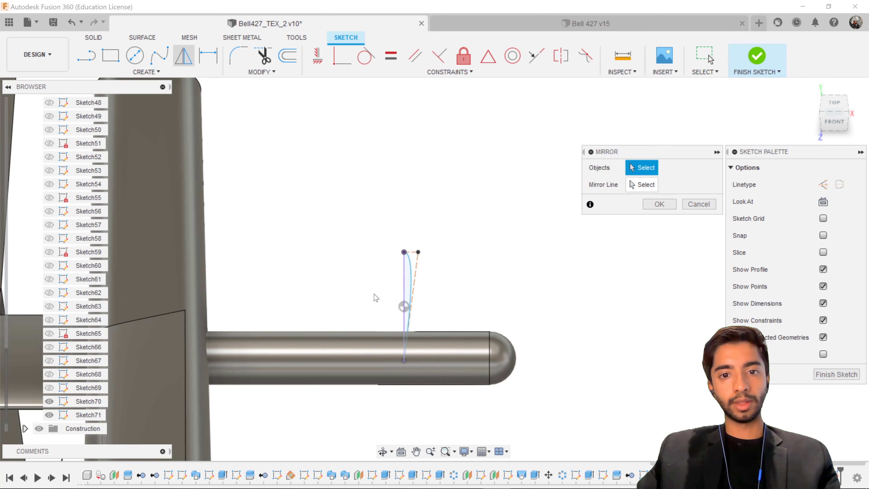
click(412, 284)
click(642, 184)
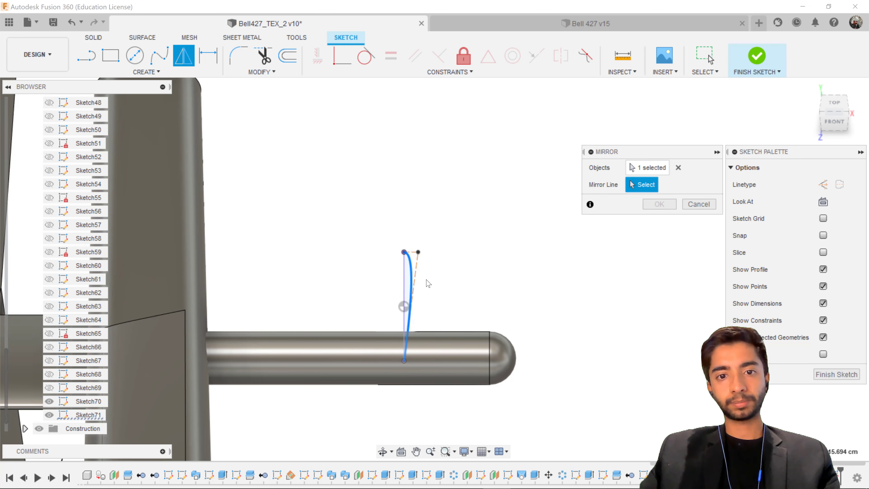
click(404, 290)
click(645, 206)
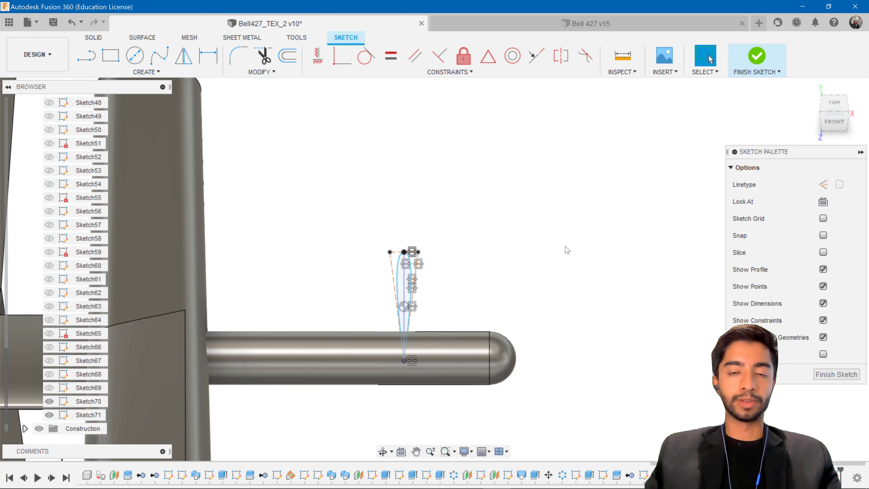
click(756, 57)
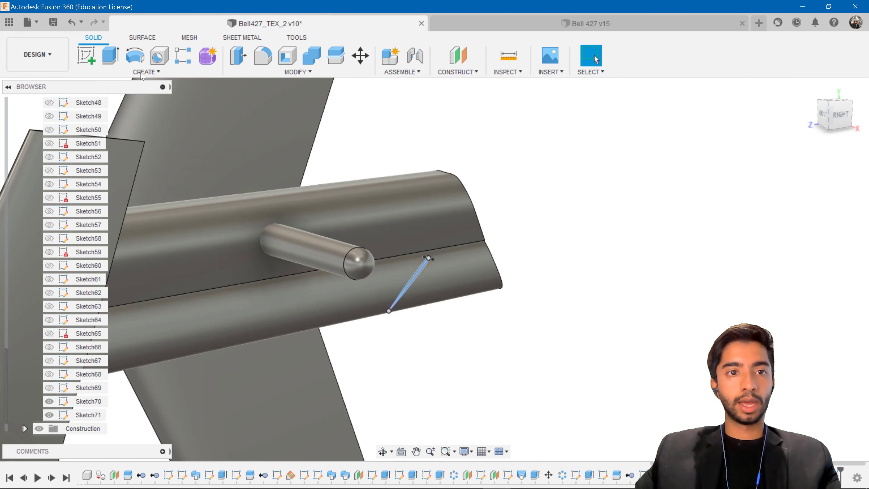
Extrude both halves of the airfoil profile by -65 cm along the reference blade as a new body.
click(110, 55)
scroll(457, 279, up, 3)
scroll(457, 276, up, 3)
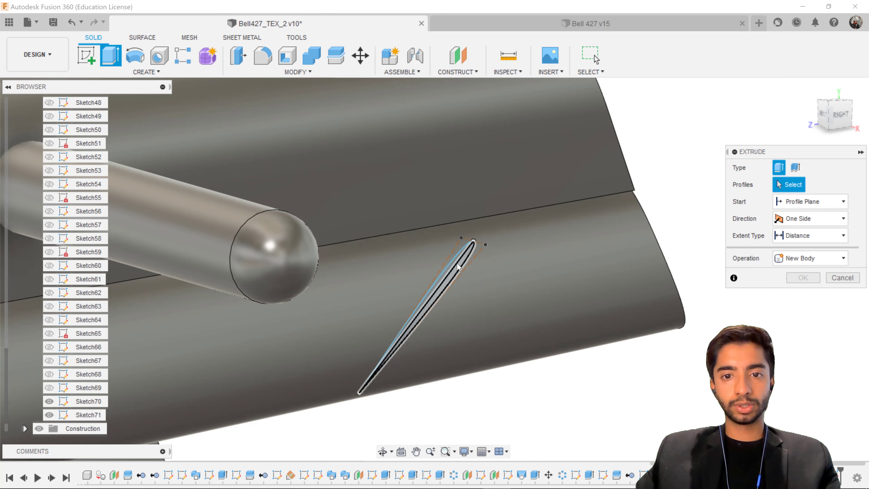
click(457, 266)
scroll(456, 264, up, 2)
click(453, 262)
scroll(473, 266, down, 2)
scroll(474, 267, down, 2)
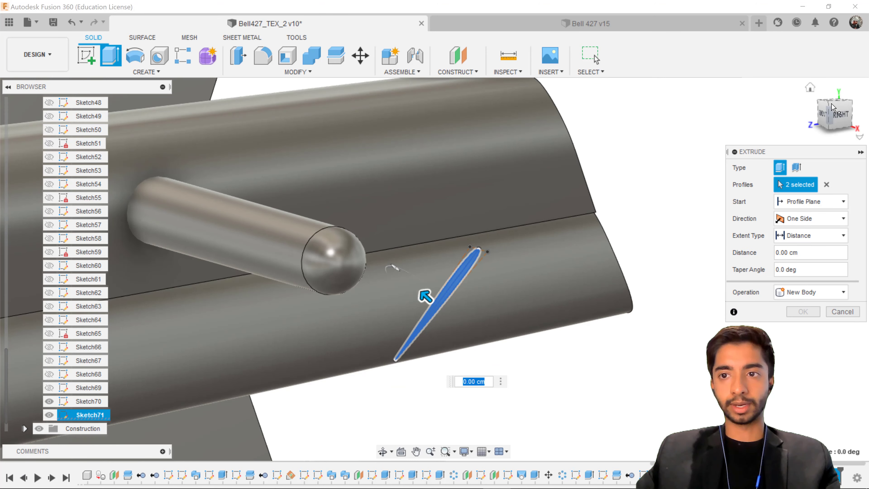
click(841, 116)
scroll(459, 289, down, 4)
scroll(460, 291, down, 1)
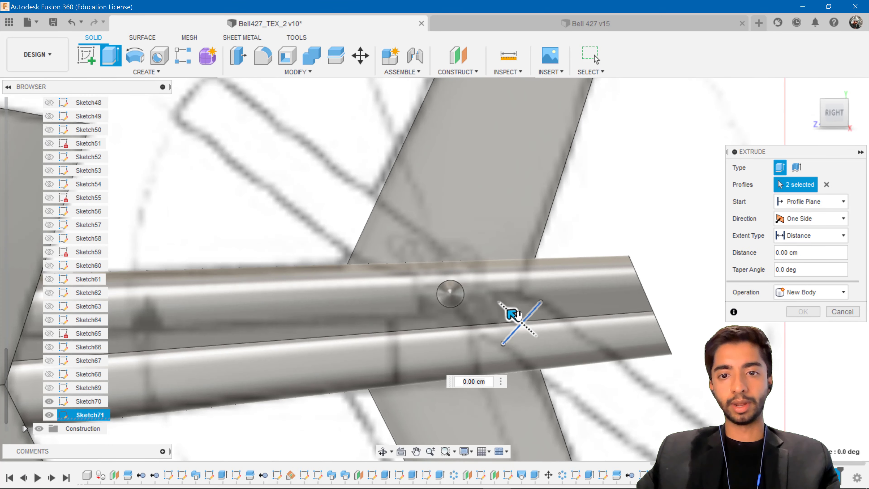
drag(516, 318, 640, 430)
middle_drag(640, 431, 516, 345)
drag(515, 345, 595, 385)
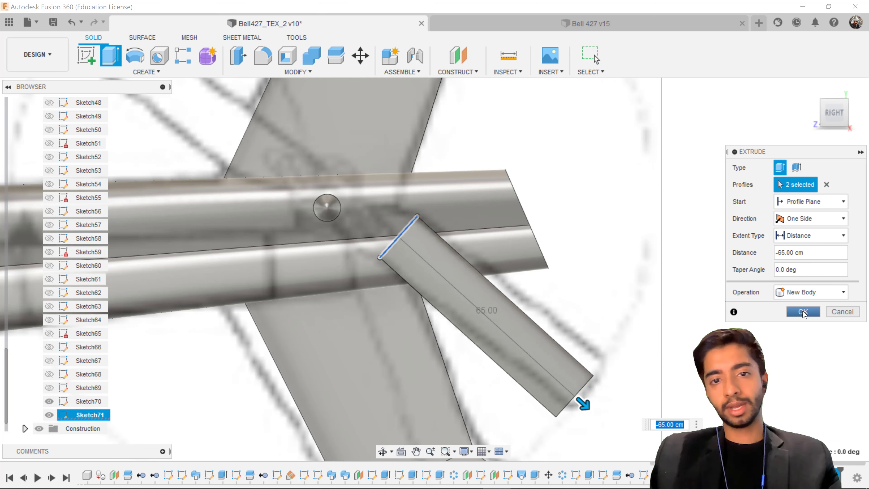
scroll(588, 307, down, 2)
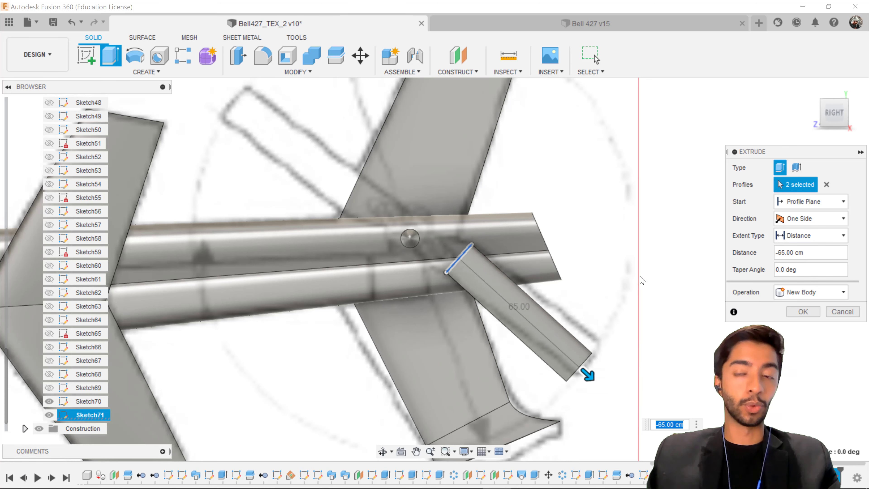
click(798, 312)
Construct an axis through the cylindrical face of the tail rotor shaft.
scroll(493, 226, up, 5)
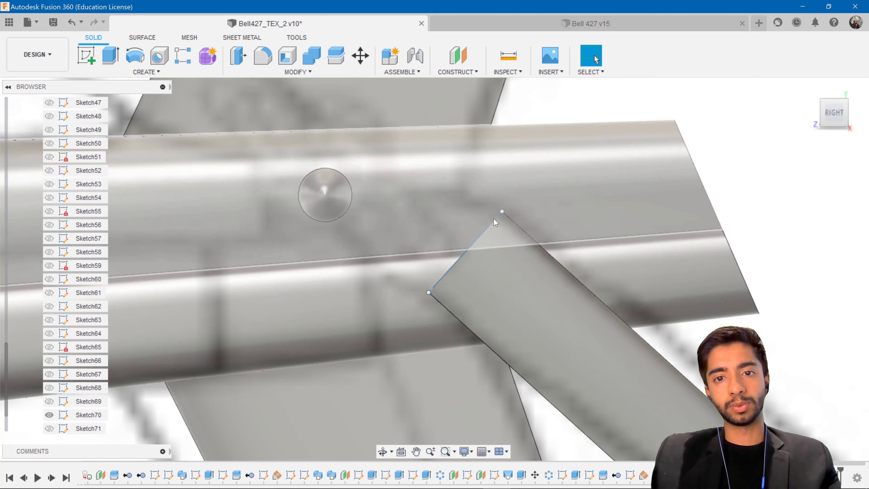
scroll(328, 196, down, 3)
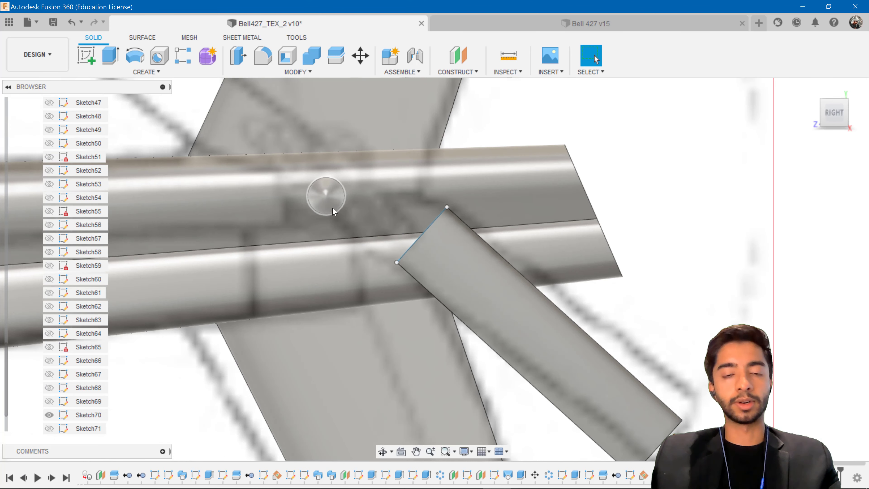
click(470, 73)
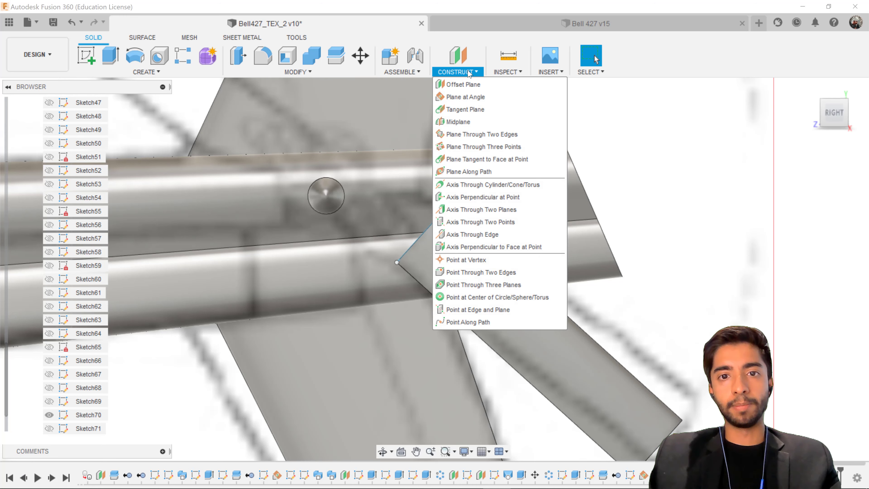
click(482, 189)
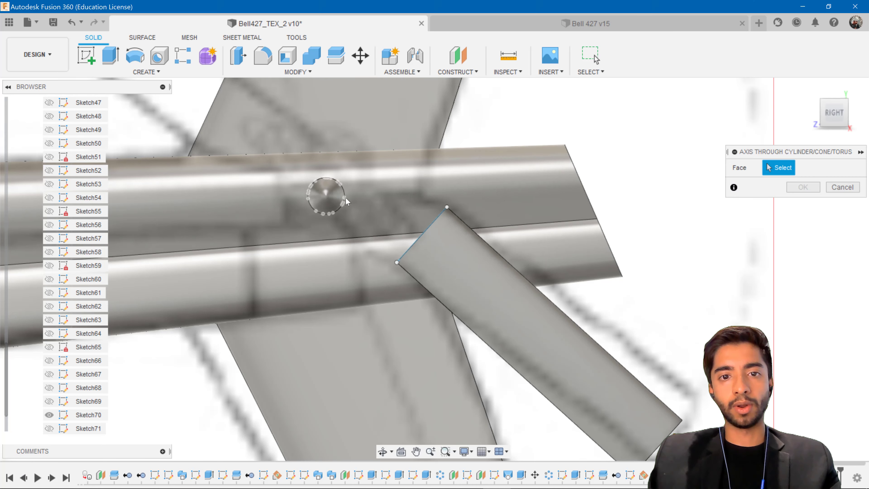
click(346, 198)
shift+middle_drag(346, 198, 376, 212)
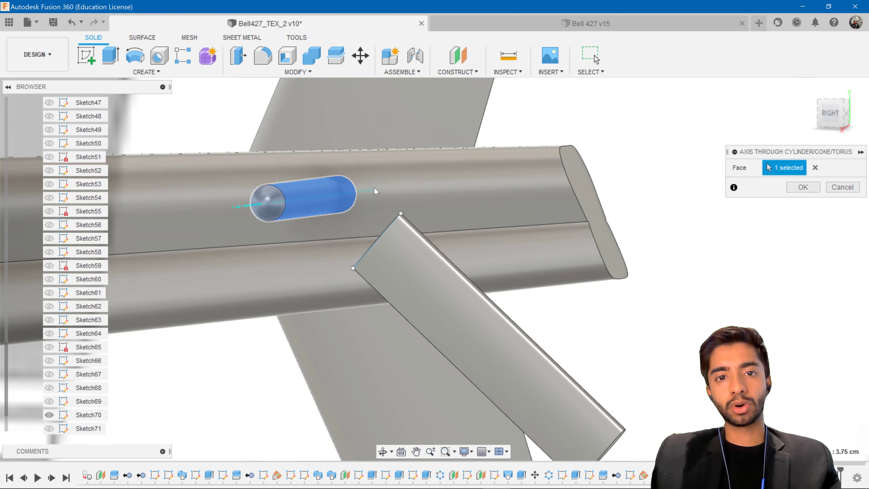
click(816, 188)
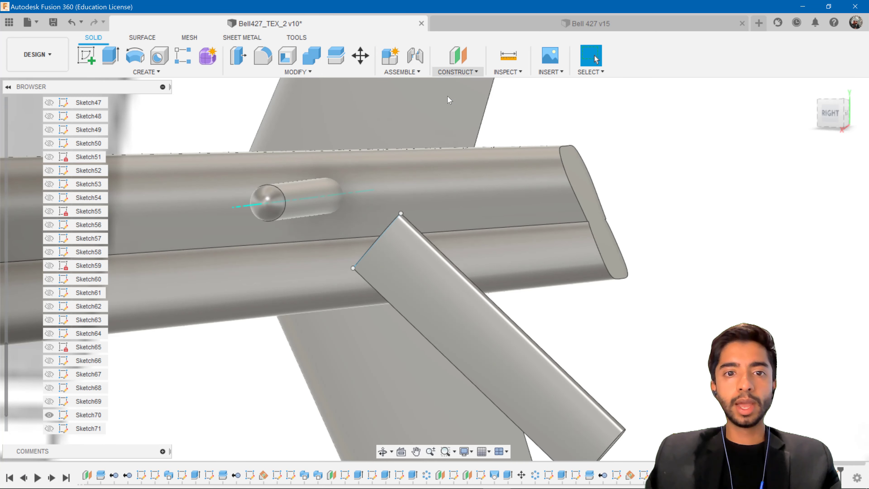
Construct a plane at an angle of -45 degrees through the tail rotor shaft's axis.
shift+middle_drag(402, 168, 420, 171)
click(466, 74)
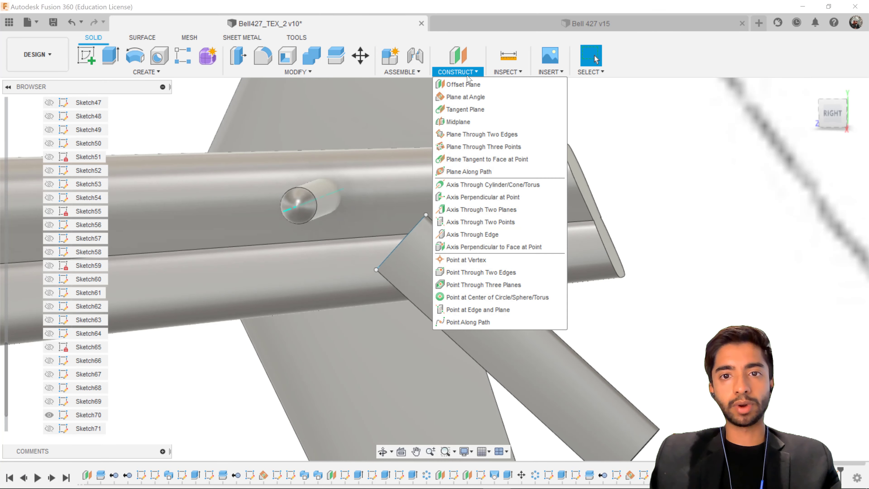
click(472, 95)
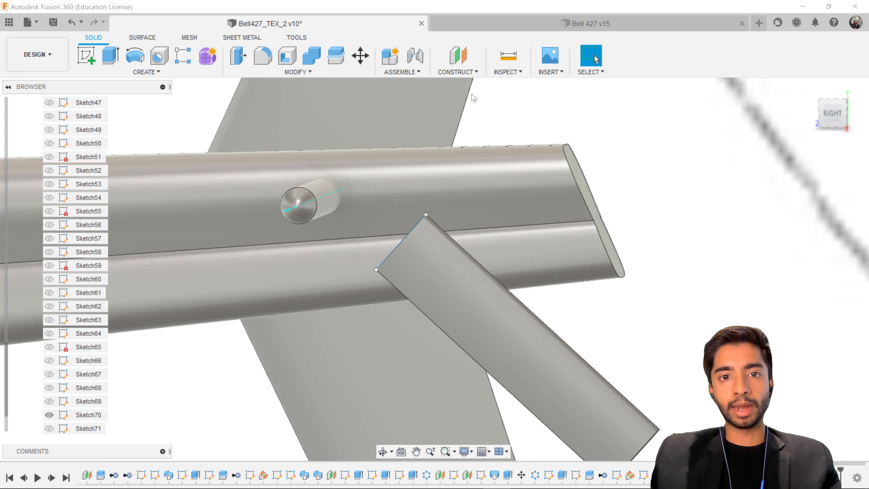
click(315, 199)
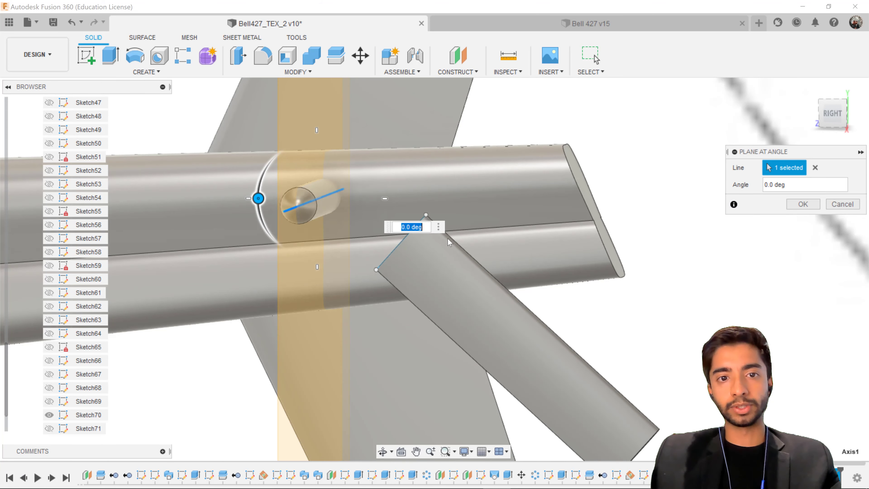
click(833, 116)
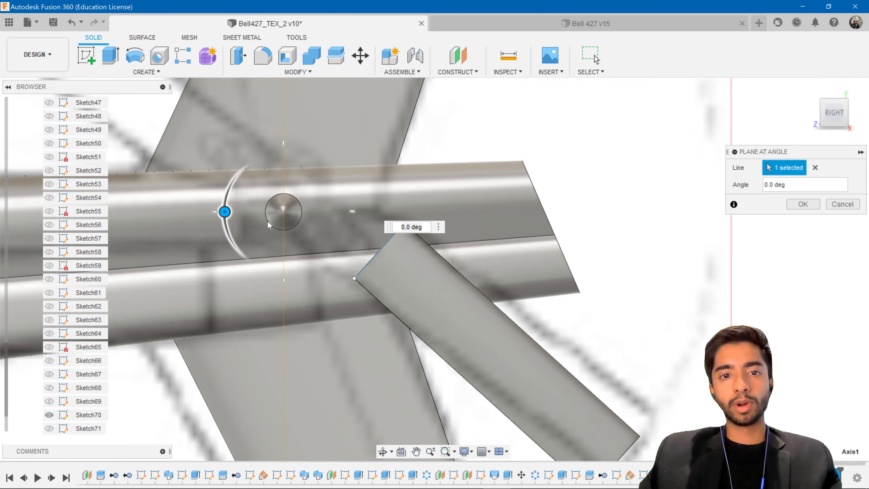
drag(234, 213, 248, 183)
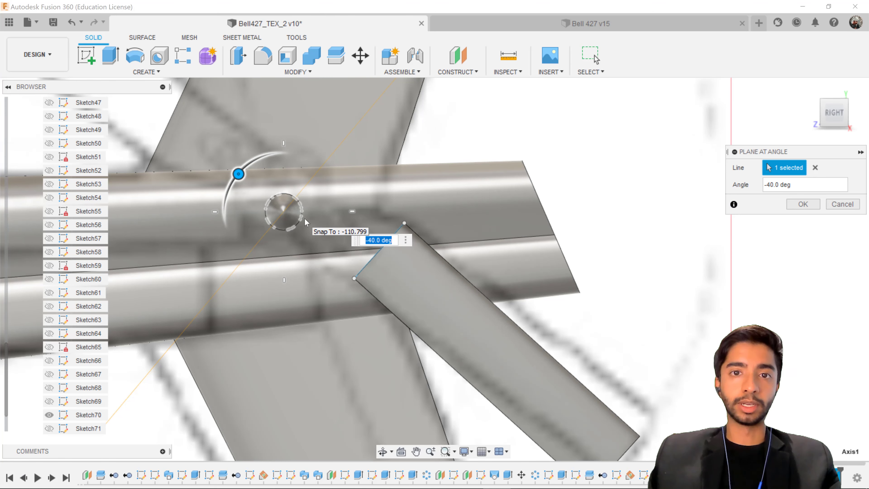
drag(238, 174, 241, 169)
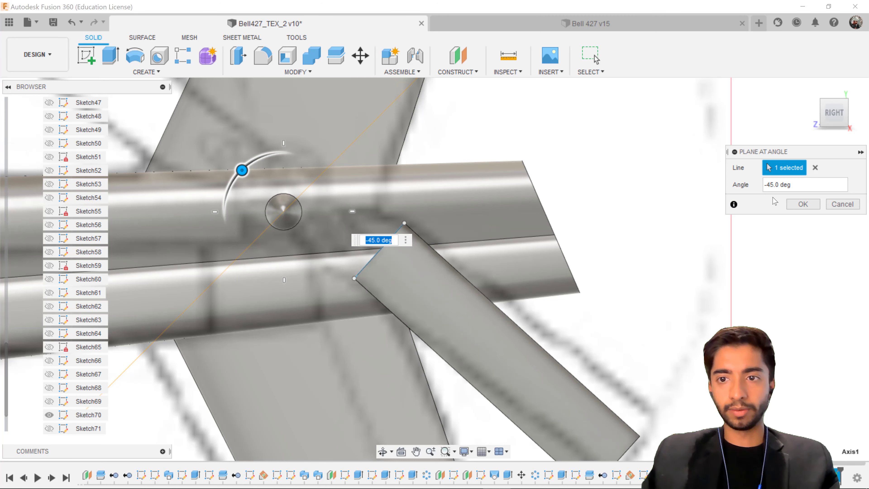
click(791, 203)
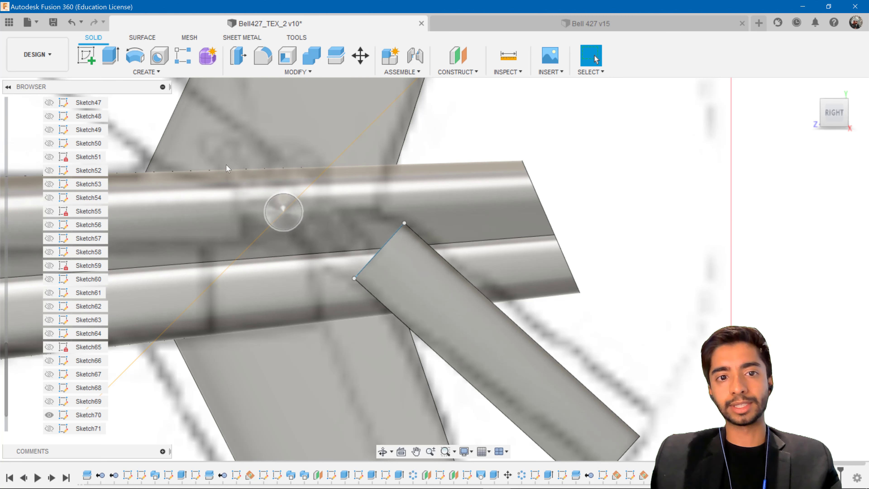
Start a sketch on the -45 degree plane and project the shaft's rounded end face with the projection link on.
click(86, 56)
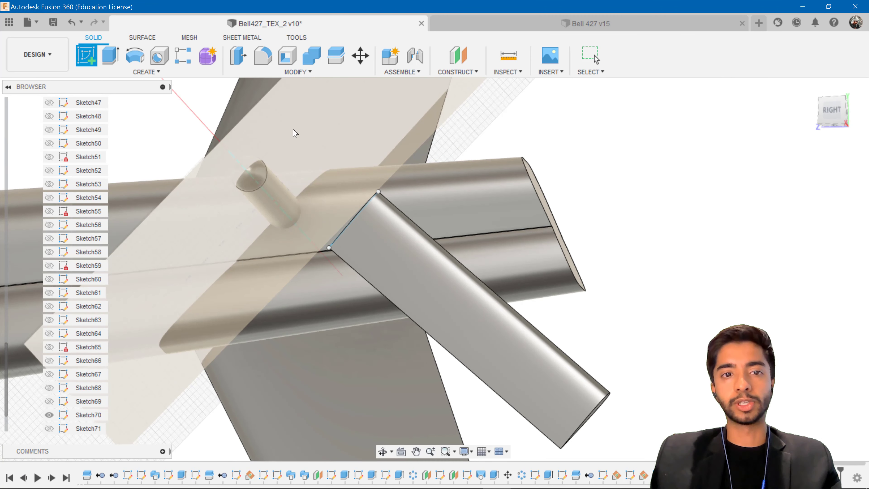
click(299, 135)
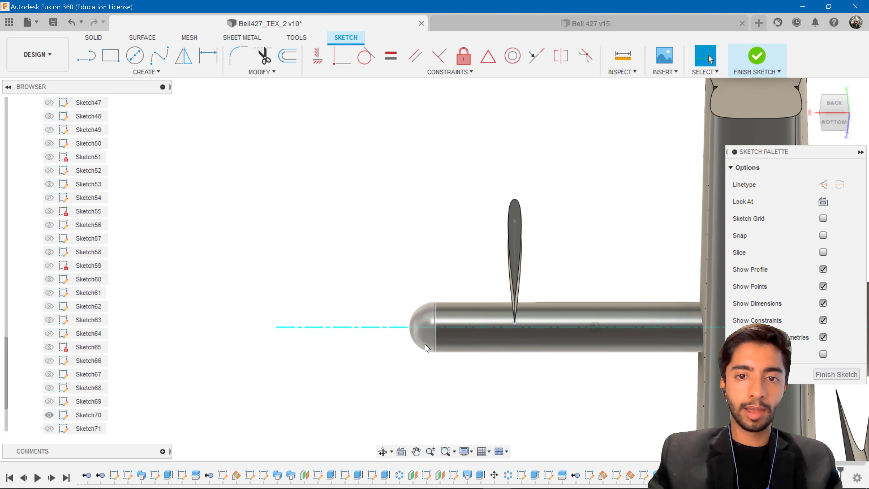
key(p)
click(425, 343)
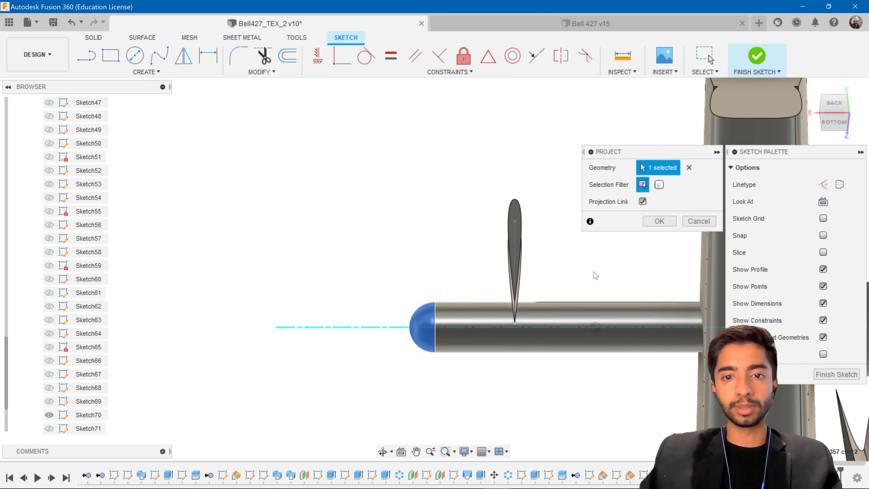
click(659, 221)
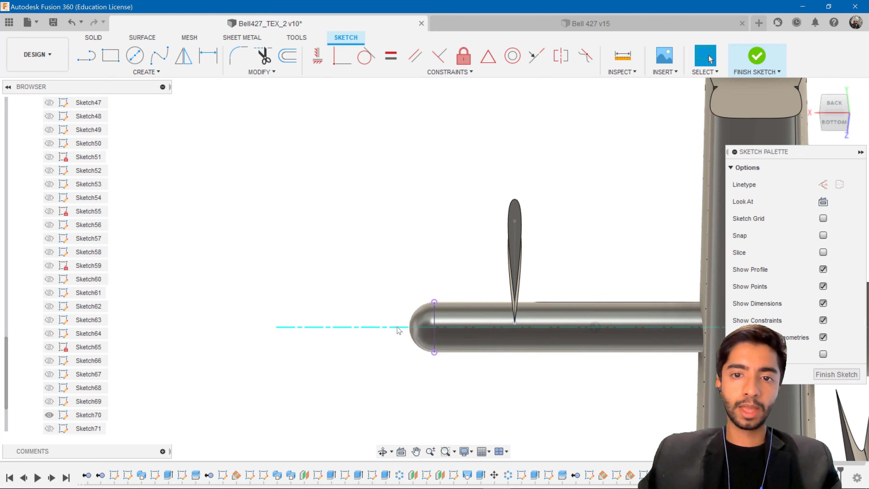
Draw a short construction line inside the shaft's rounded tip, parallel to the projected edge and crossing the shaft axis.
scroll(431, 318, up, 3)
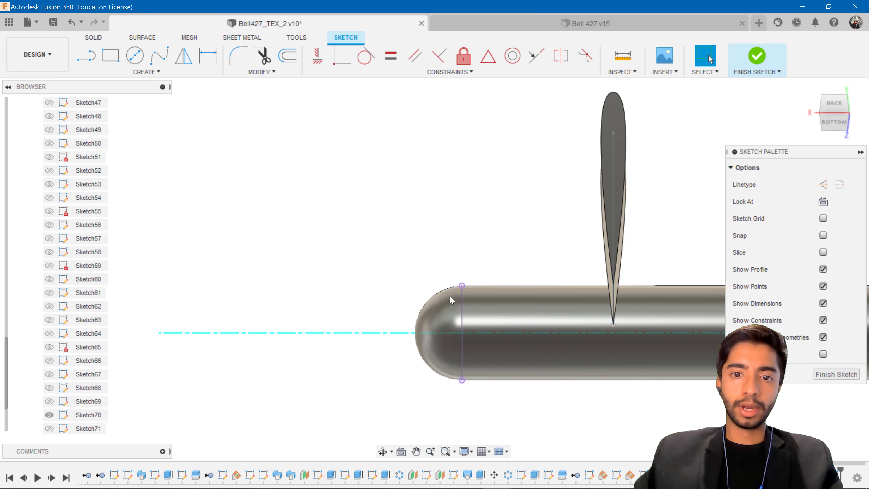
scroll(459, 311, down, 1)
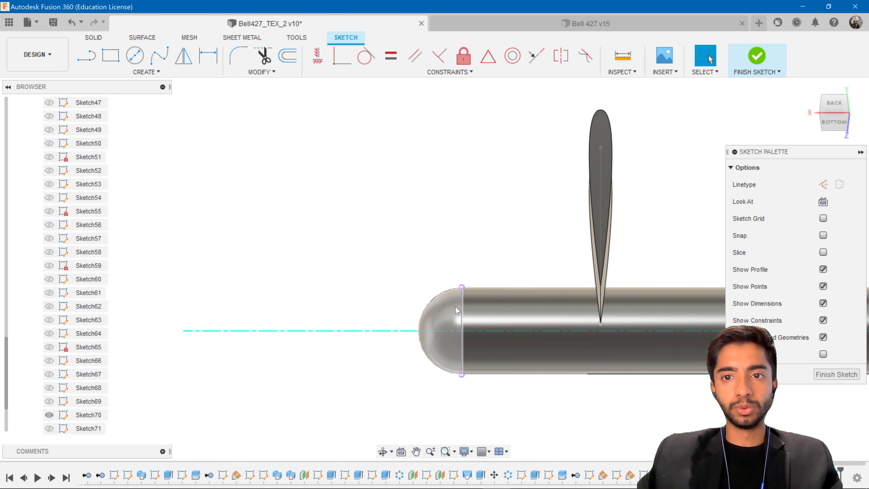
key(l)
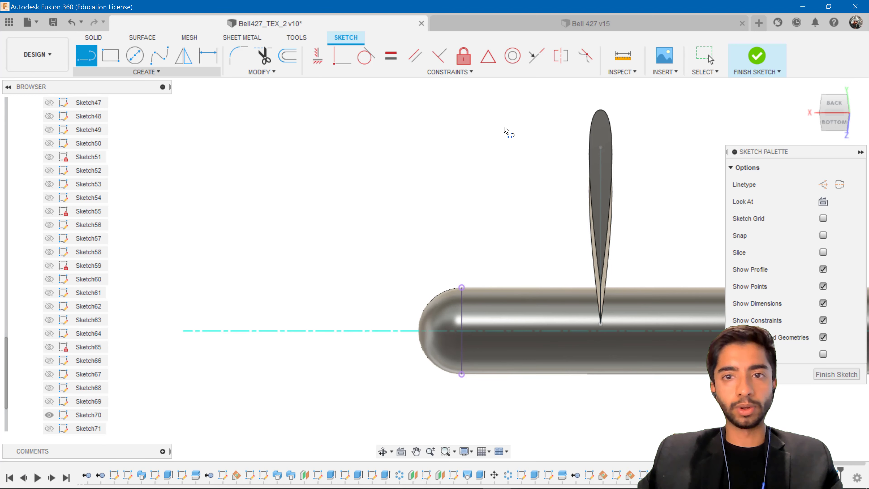
click(821, 186)
scroll(444, 317, up, 2)
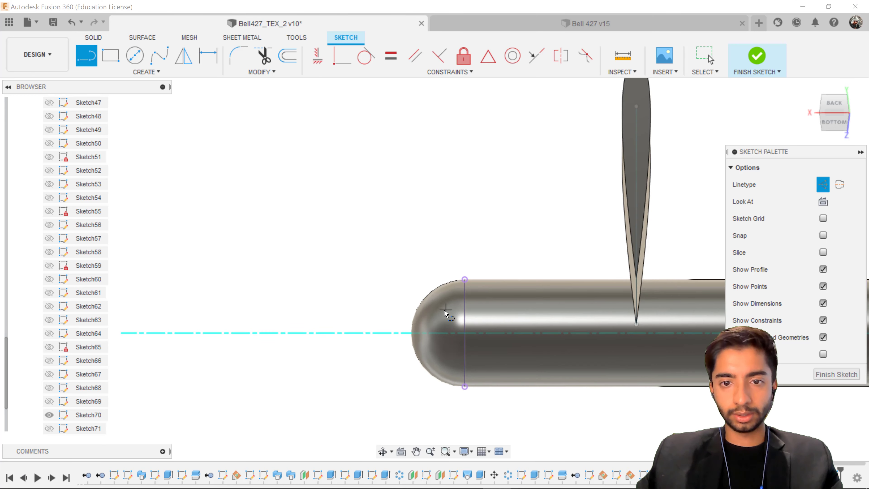
click(440, 314)
double_click(441, 356)
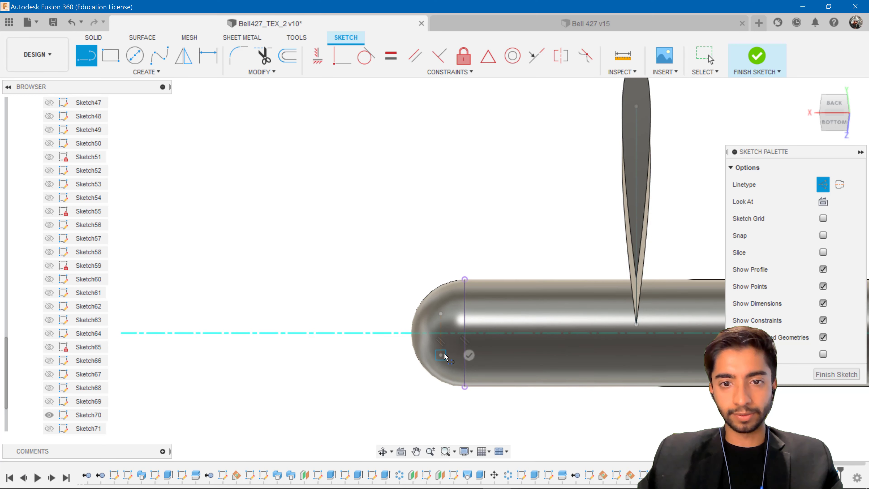
Draw a control point spline joining the construction line's two ends and bulging to one side as half an airfoil.
click(146, 72)
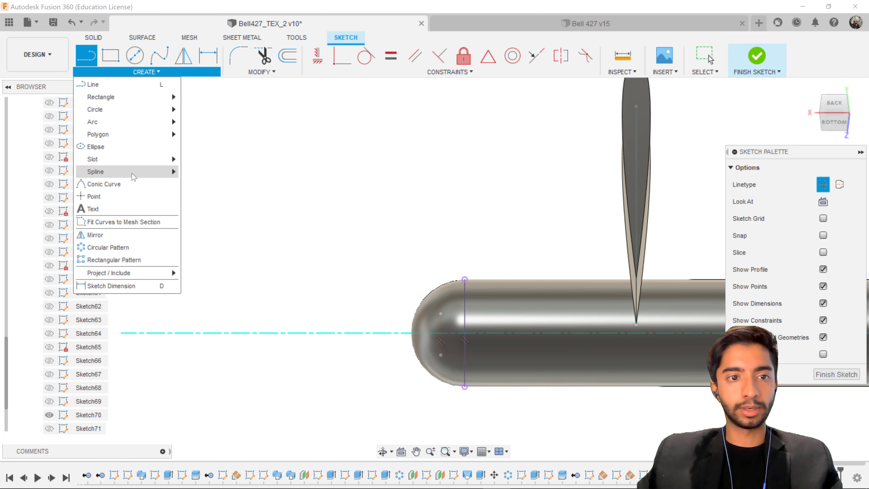
mouse_move(137, 171)
click(207, 183)
scroll(458, 315, up, 2)
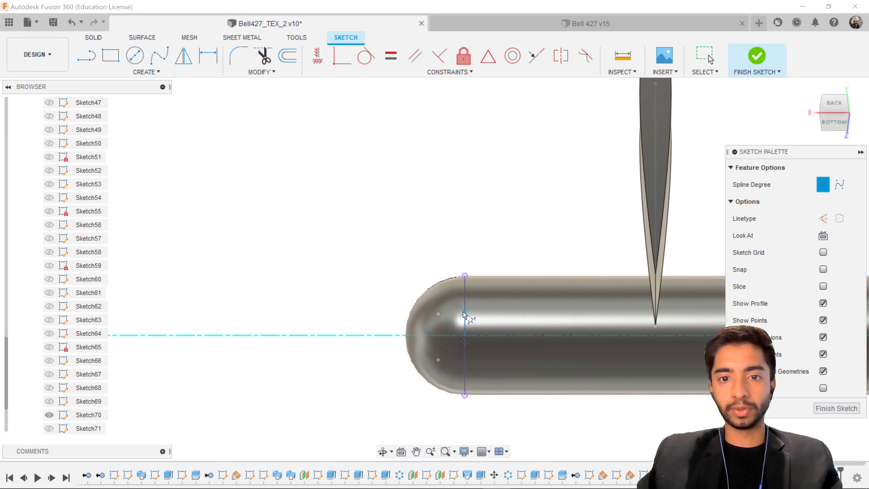
click(433, 315)
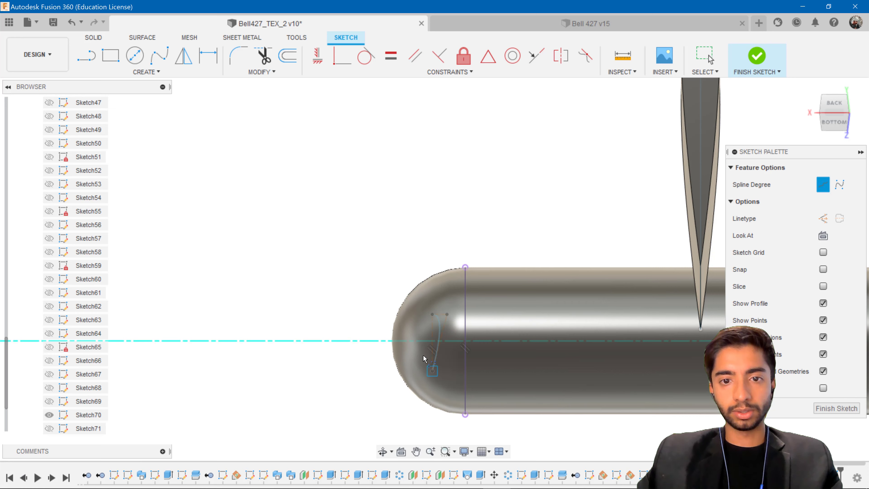
Mirror the spline about the construction line to close the airfoil profile, and finish the sketch.
click(189, 63)
click(439, 336)
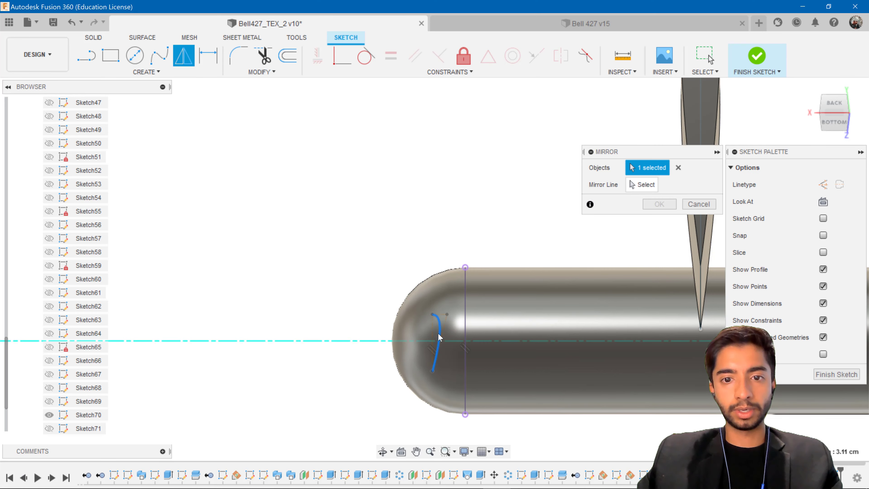
click(649, 187)
click(433, 340)
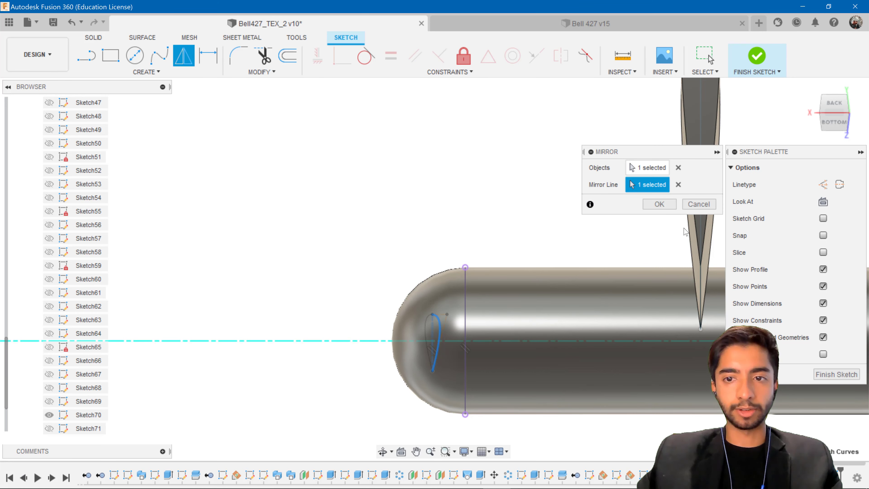
click(667, 207)
scroll(443, 339, up, 6)
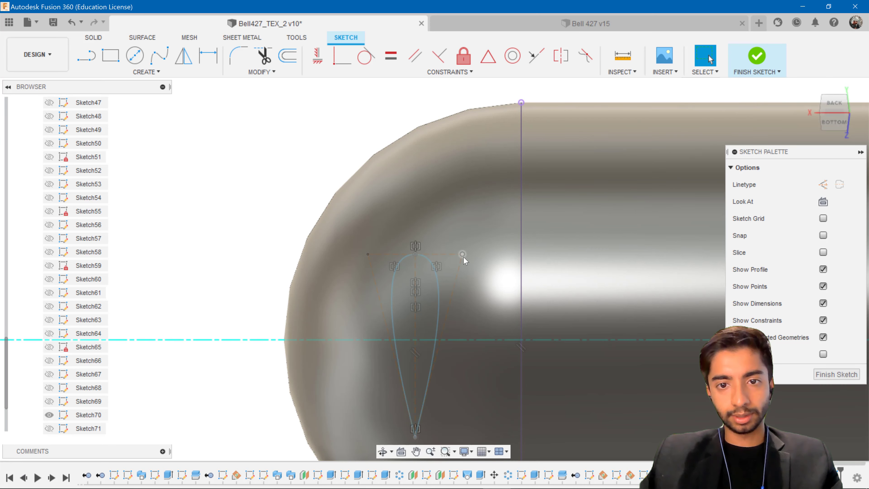
scroll(443, 256, down, 6)
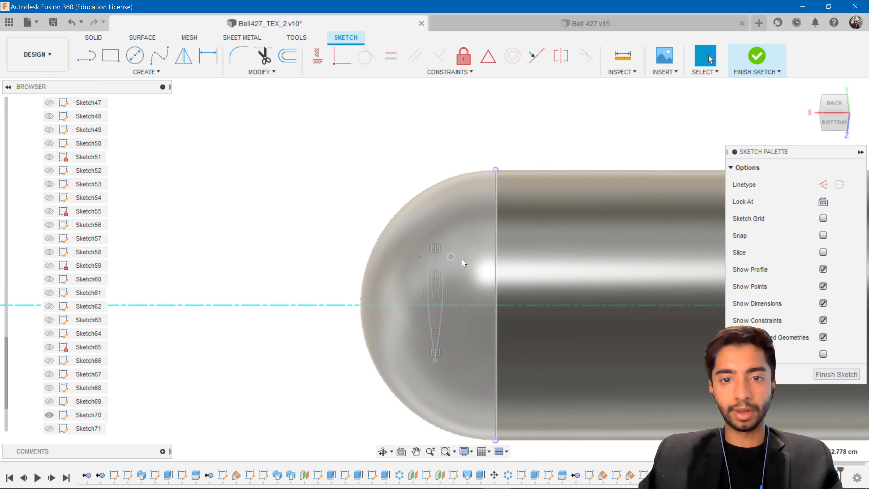
click(756, 57)
Loft from the small airfoil profile inside the shaft tip to the tail rotor blade's inner end face as a separate body.
mouse_move(501, 306)
shift+middle_down()
mouse_move(510, 333)
mouse_move(562, 360)
mouse_move(544, 243)
shift+middle_up()
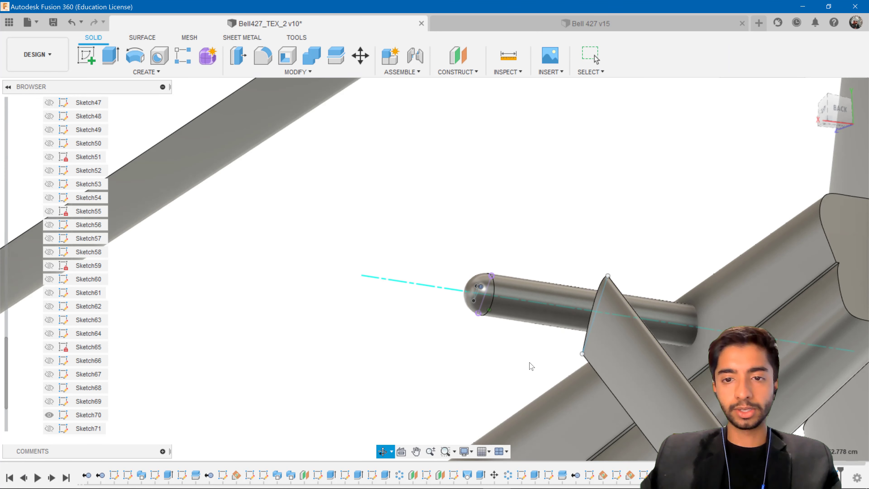
click(127, 73)
click(93, 172)
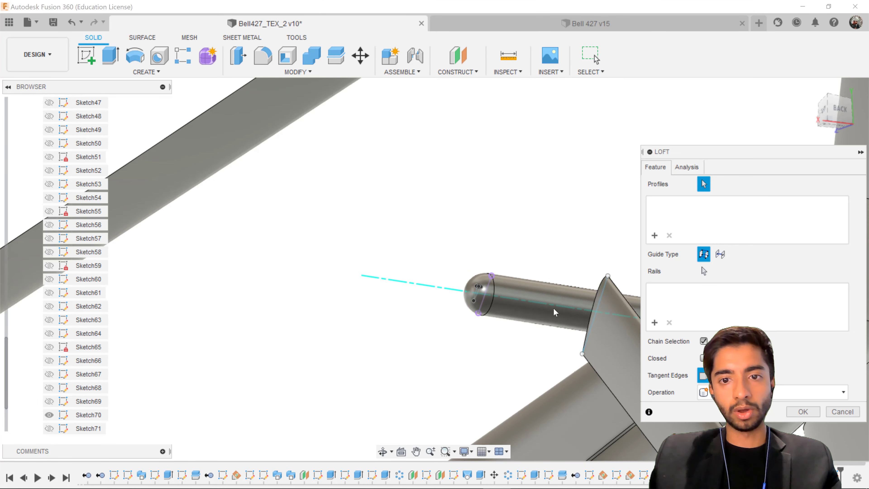
scroll(458, 290, up, 5)
click(363, 252)
mouse_move(402, 274)
shift+middle_down()
mouse_move(593, 327)
mouse_move(616, 308)
shift+middle_up()
middle_drag(616, 308, 467, 274)
scroll(516, 249, up, 3)
click(520, 253)
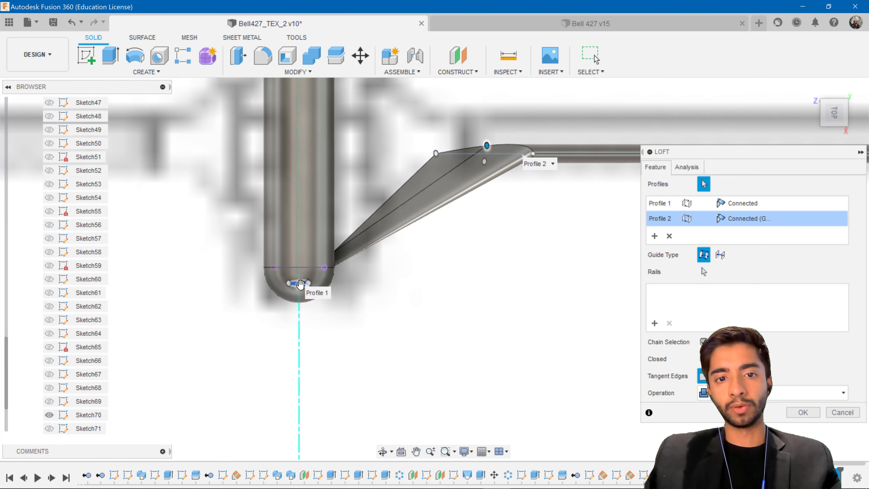
click(796, 397)
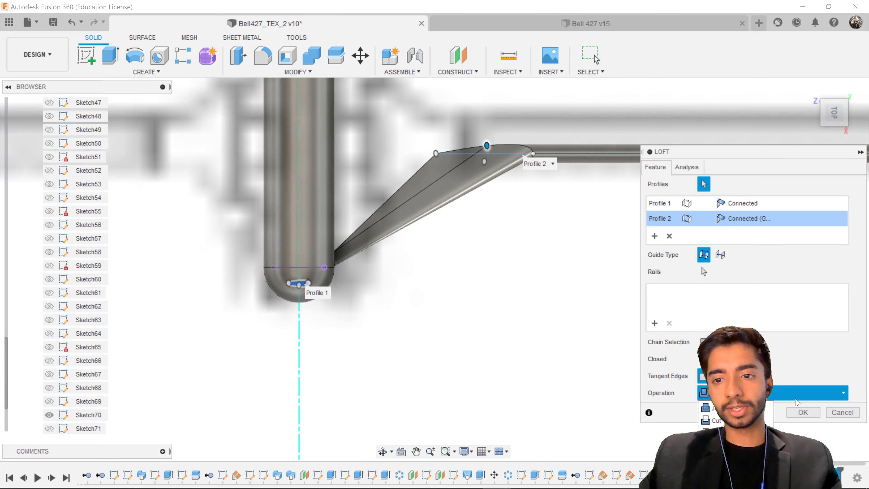
key(Return)
key(Return)
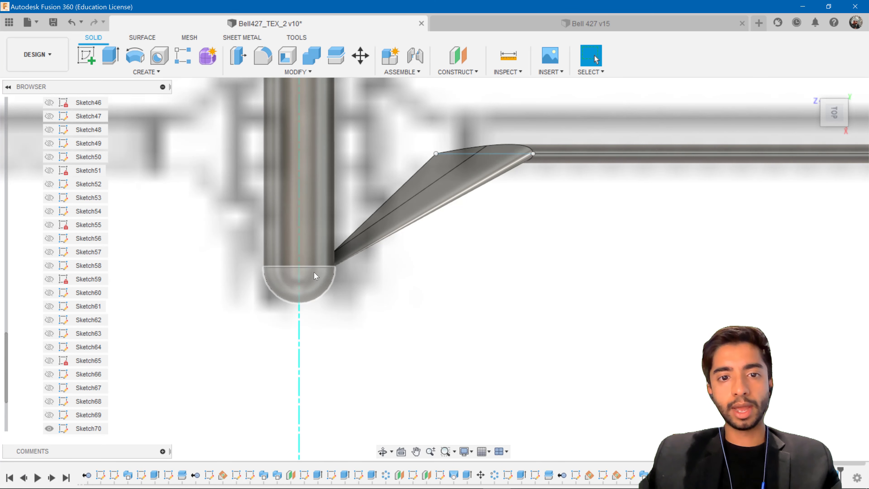
Make the small airfoil profile's sketch, Sketch72, visible again.
scroll(49, 405, down, 2)
click(54, 402)
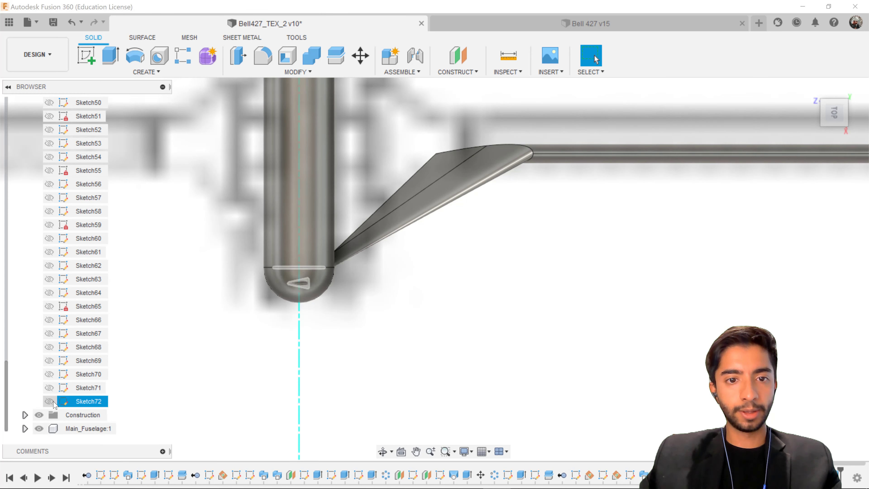
click(49, 401)
Move the airfoil profile's two curves by -13 cm in X along the shaft, in line with the blade.
mouse_move(300, 284)
shift+middle_down()
mouse_move(240, 252)
mouse_move(303, 306)
shift+middle_up()
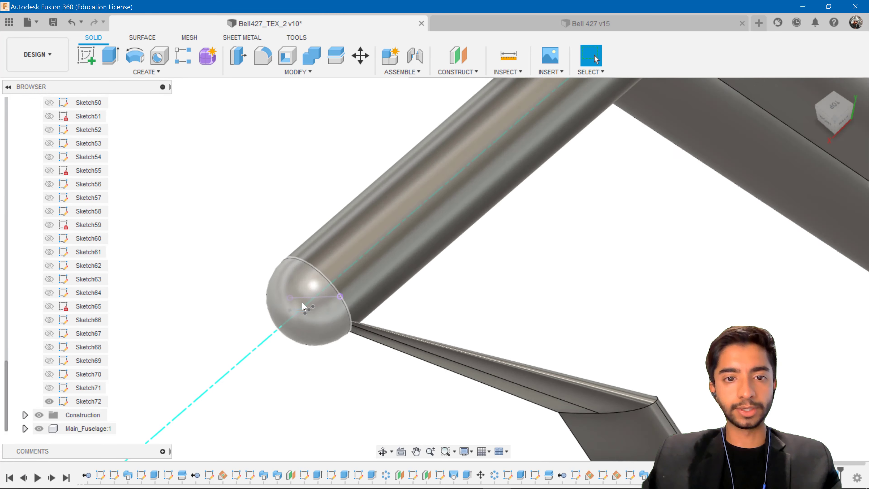
scroll(303, 306, up, 4)
ctrl+click(324, 312)
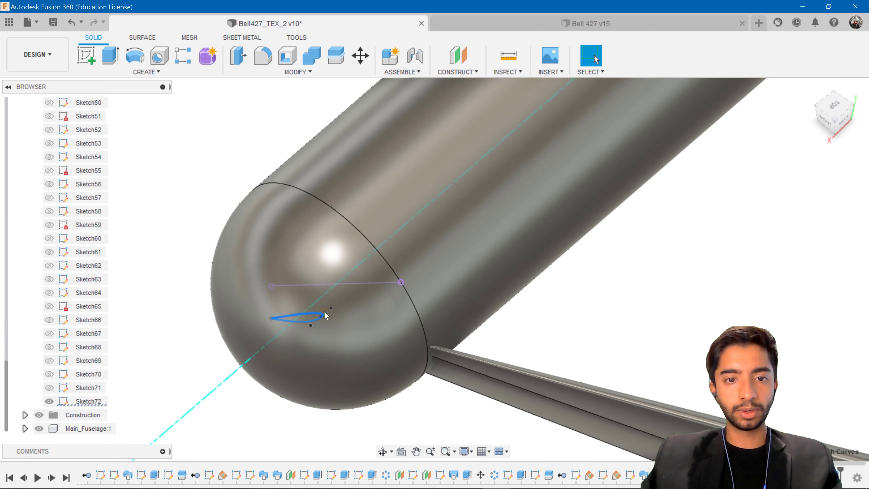
key(m)
drag(292, 342, 409, 254)
click(834, 104)
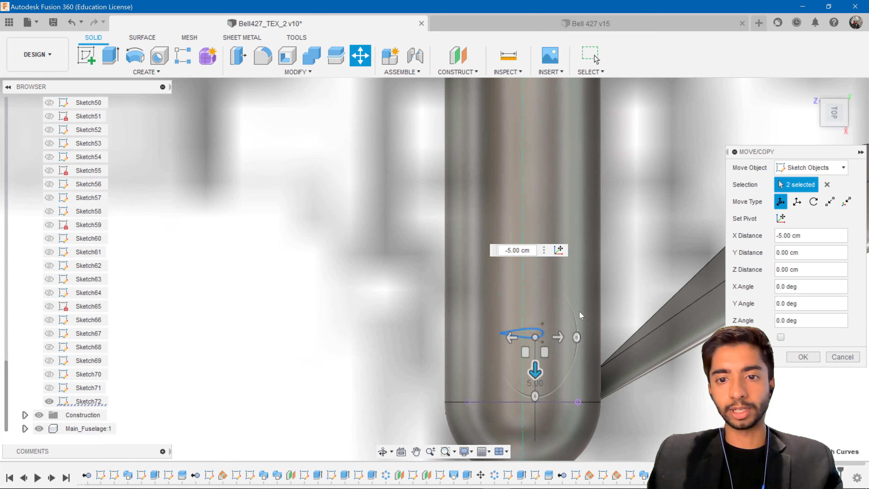
middle_drag(581, 316, 426, 252)
scroll(384, 278, down, 4)
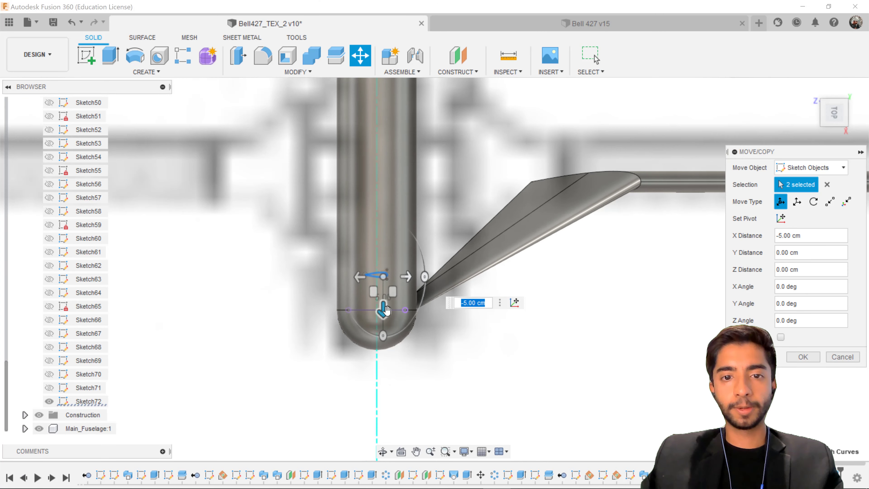
drag(384, 307, 384, 226)
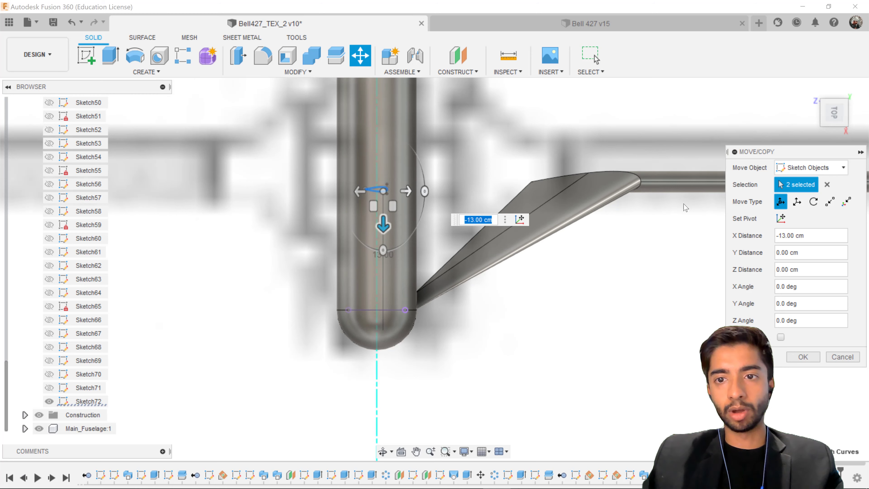
click(801, 356)
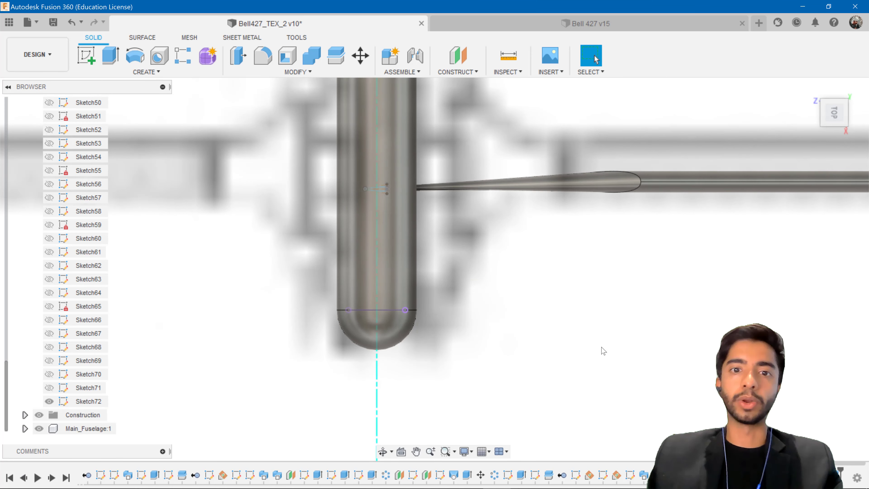
Examine the lofted connector and the tail rotor blade against the tail boom and the reference drawings.
scroll(601, 346, down, 3)
scroll(612, 350, up, 2)
shift+middle_drag(615, 350, 615, 340)
scroll(622, 315, down, 6)
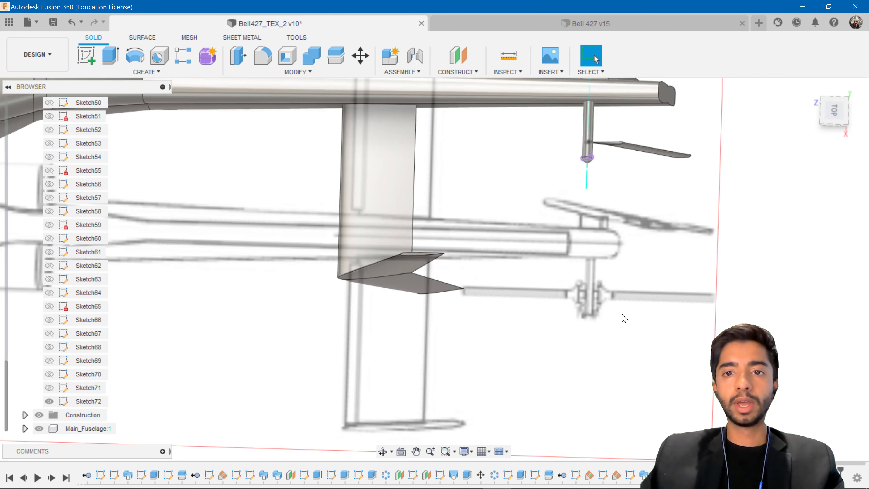
middle_drag(618, 249, 520, 234)
middle_drag(520, 235, 469, 369)
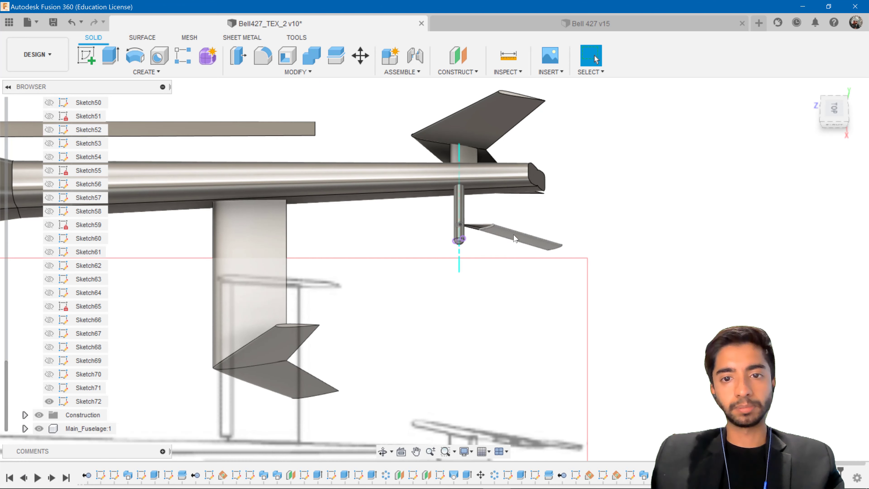
click(515, 239)
scroll(548, 250, up, 8)
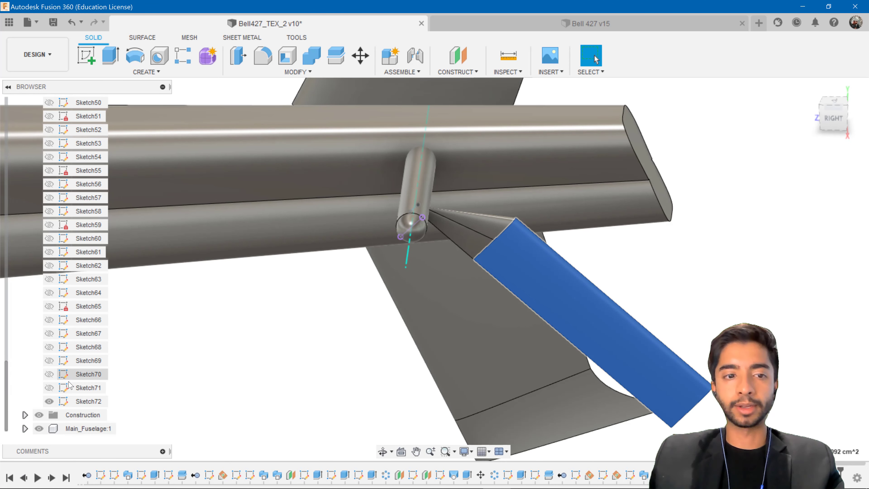
Hide the tail rotor shaft's construction axis, Axis1.
scroll(70, 384, up, 6)
scroll(72, 378, up, 8)
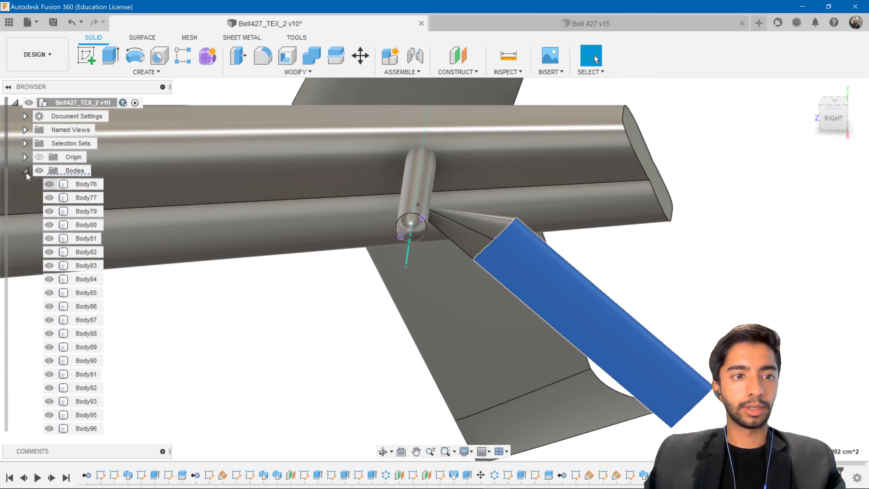
click(26, 170)
click(25, 197)
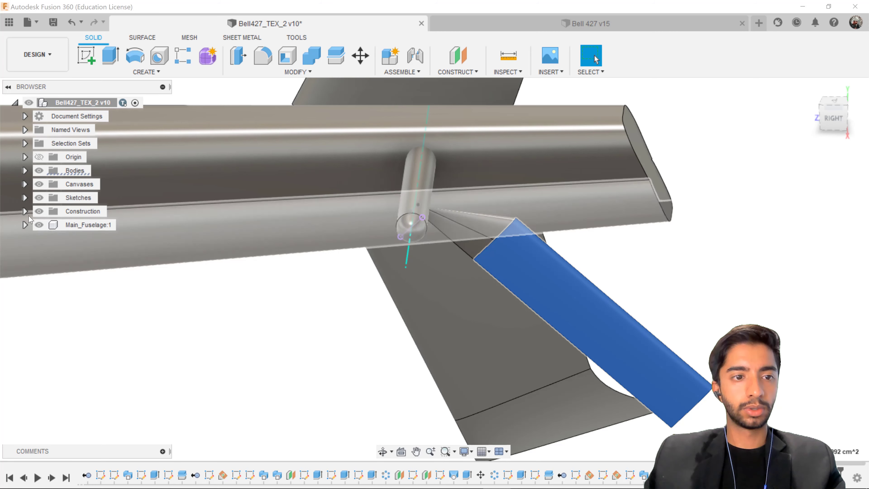
click(25, 211)
click(48, 377)
click(49, 376)
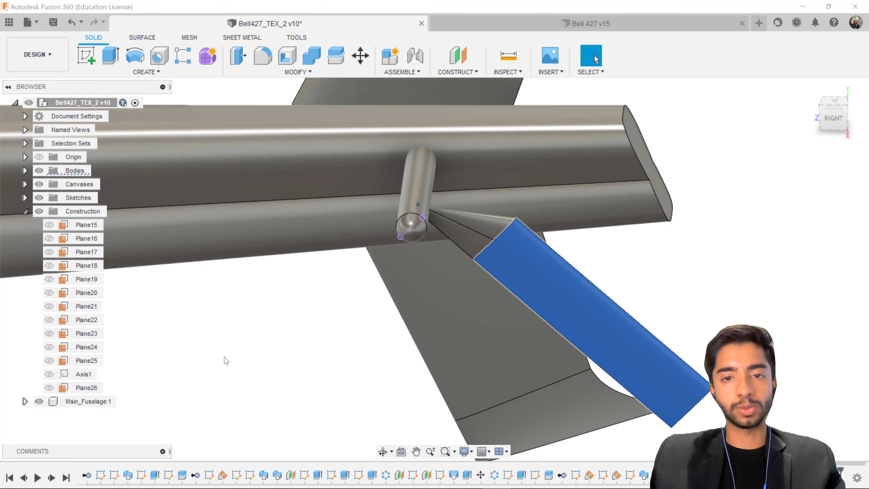
Hide the airfoil profile's sketch, Sketch72.
click(24, 198)
scroll(59, 329, down, 5)
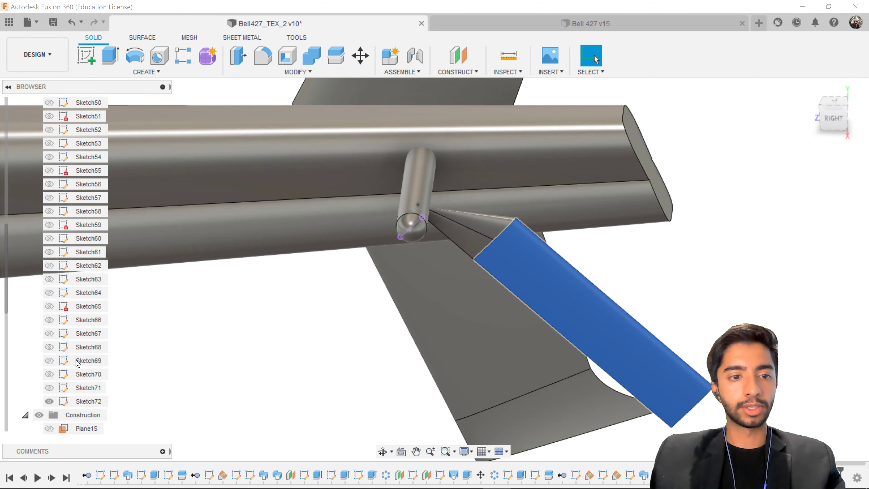
click(50, 333)
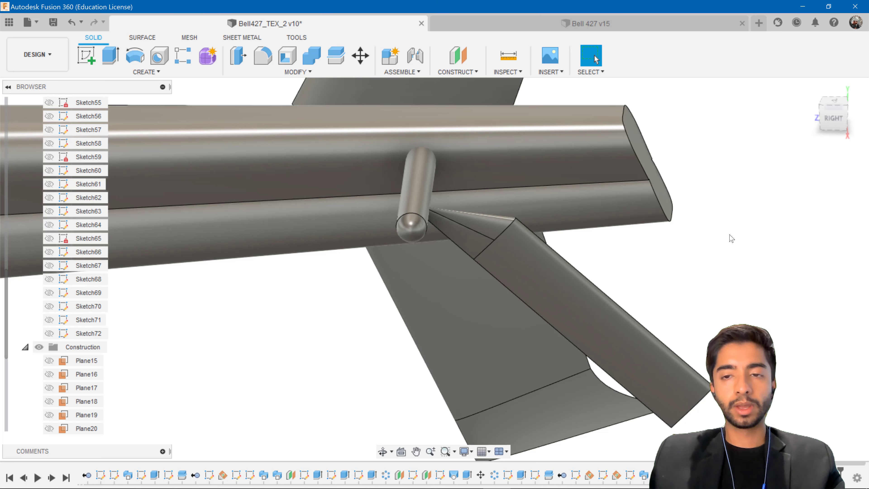
Set up a circular pattern of bodies containing the tail rotor blade and its lofted connector.
click(833, 123)
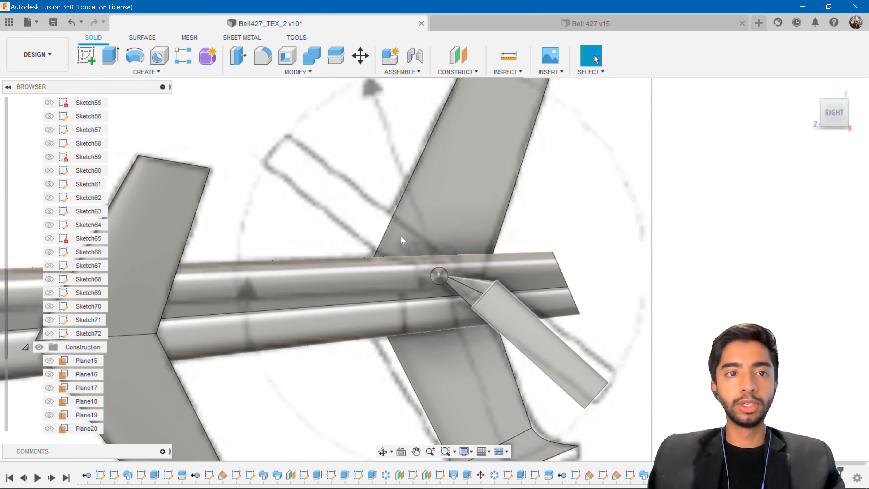
click(151, 72)
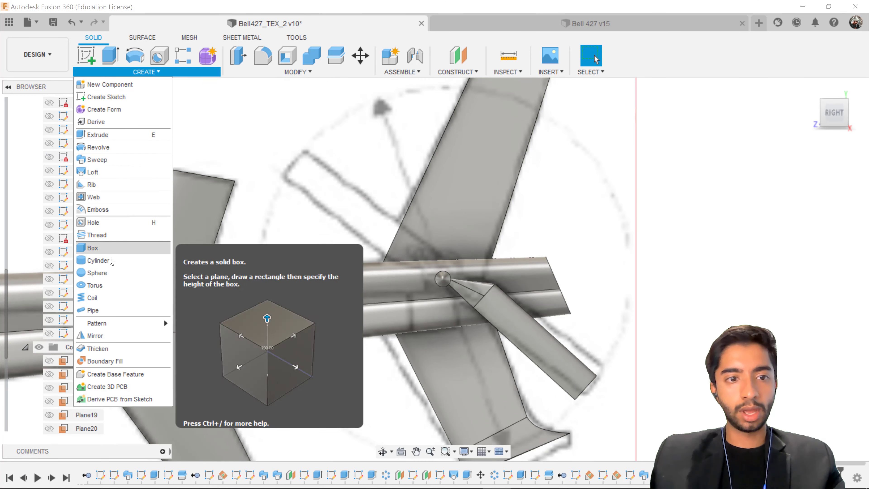
mouse_move(163, 322)
click(205, 335)
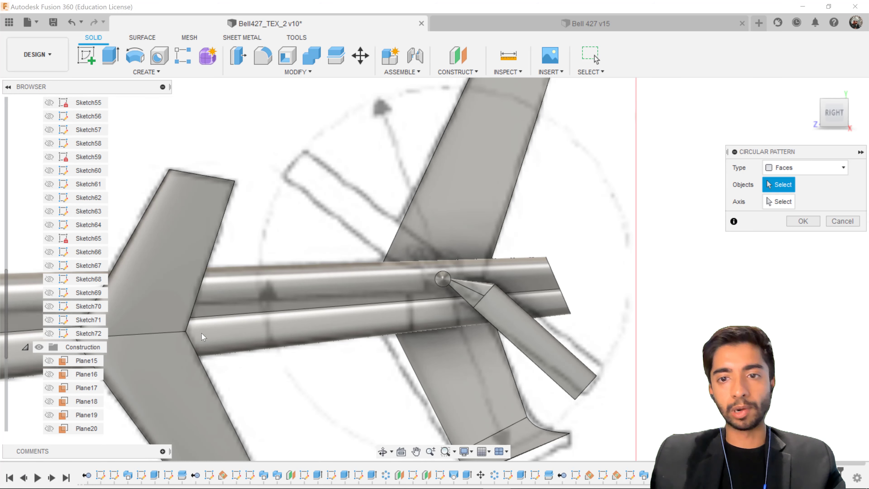
click(787, 167)
click(787, 192)
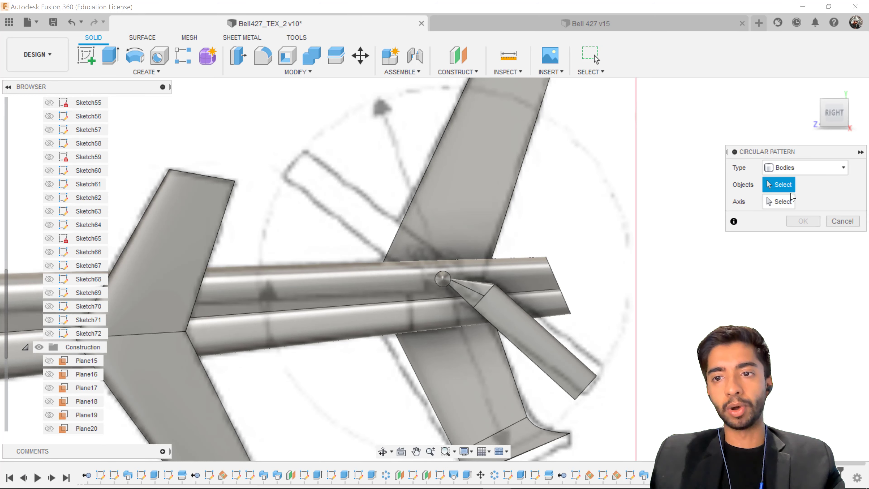
scroll(523, 303, up, 2)
click(478, 311)
click(452, 290)
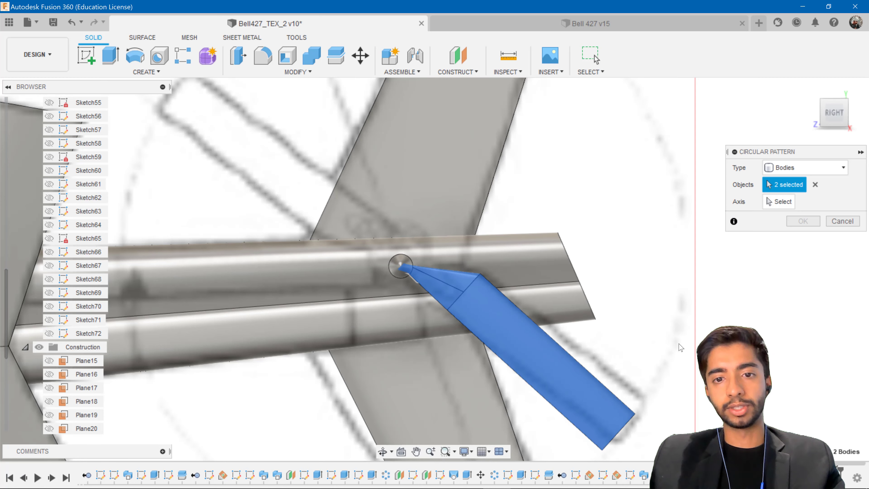
Pattern the two bodies around the tail rotor shaft's axis with full angular spacing and a quantity of 2.
click(785, 205)
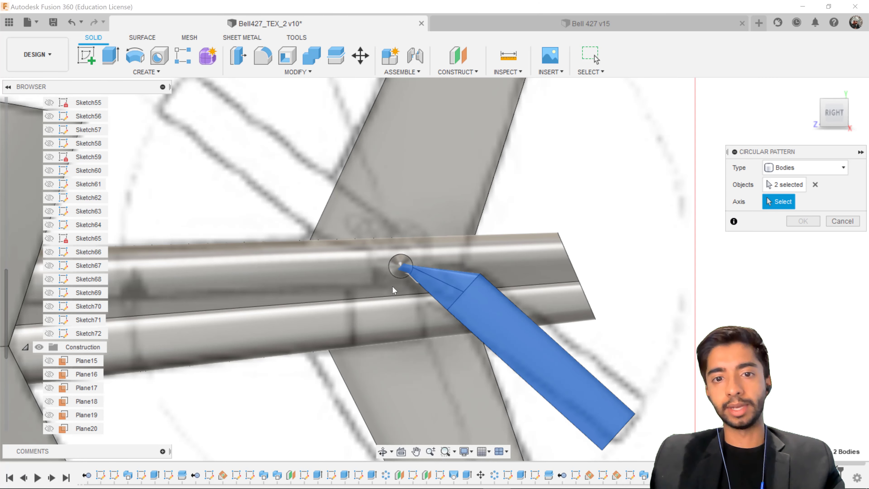
click(403, 265)
scroll(652, 239, down, 3)
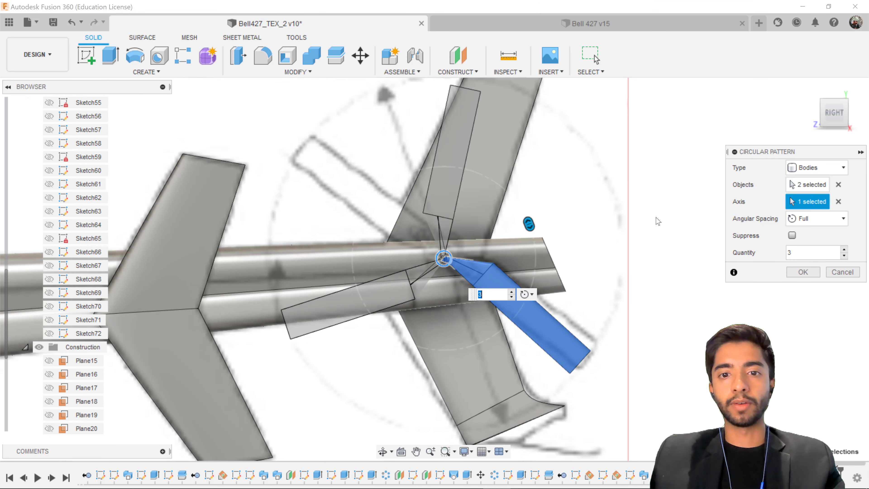
click(845, 255)
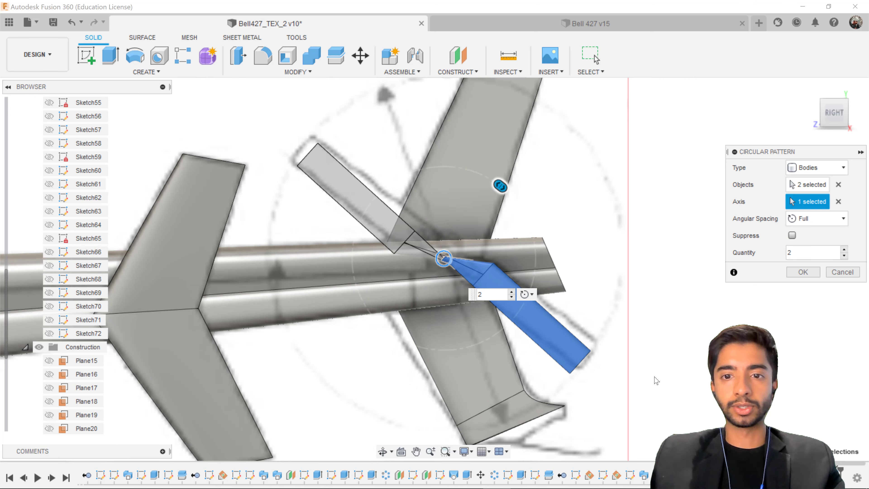
click(803, 272)
scroll(526, 333, down, 6)
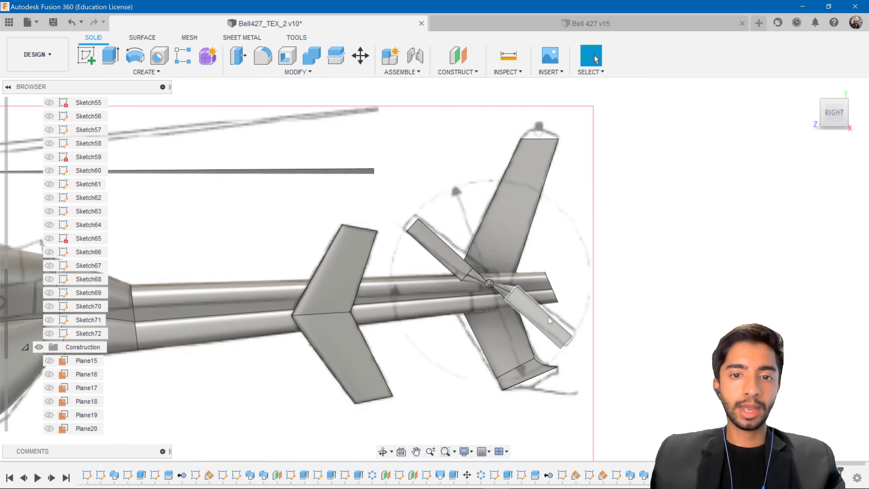
shift+middle_drag(525, 332, 535, 311)
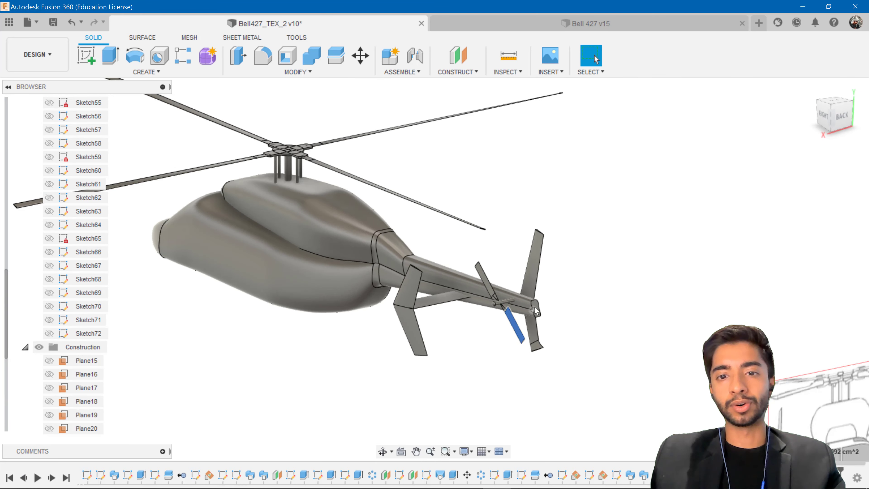